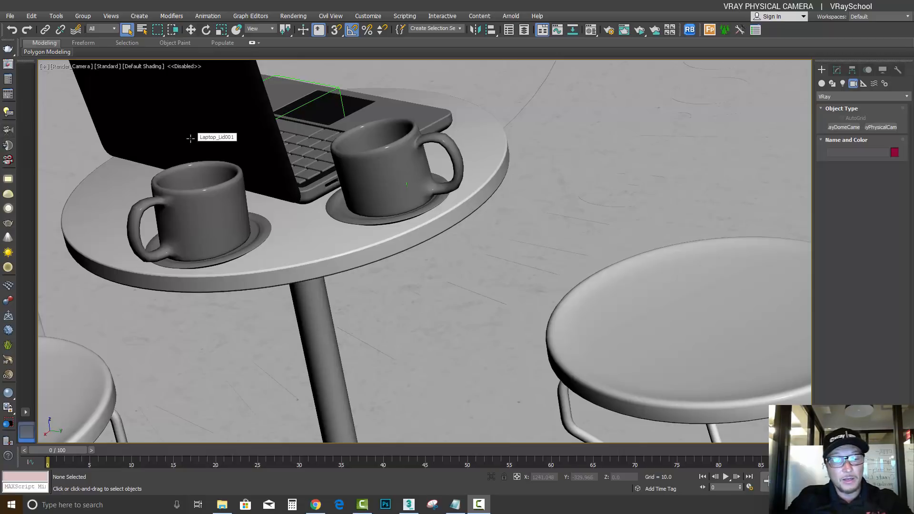
# Locate the existing Render_Camera beside the café tables in the Top view and delete it
pyautogui.click(272, 126)
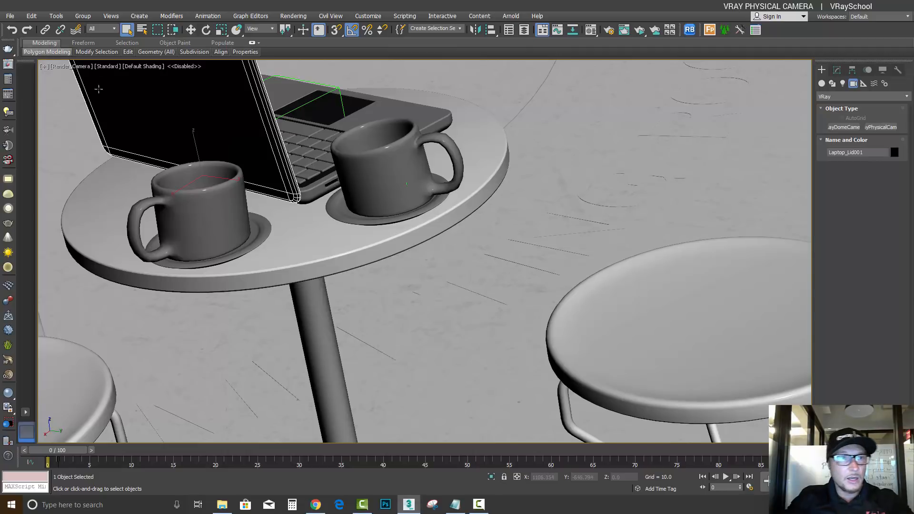
pyautogui.press('t')
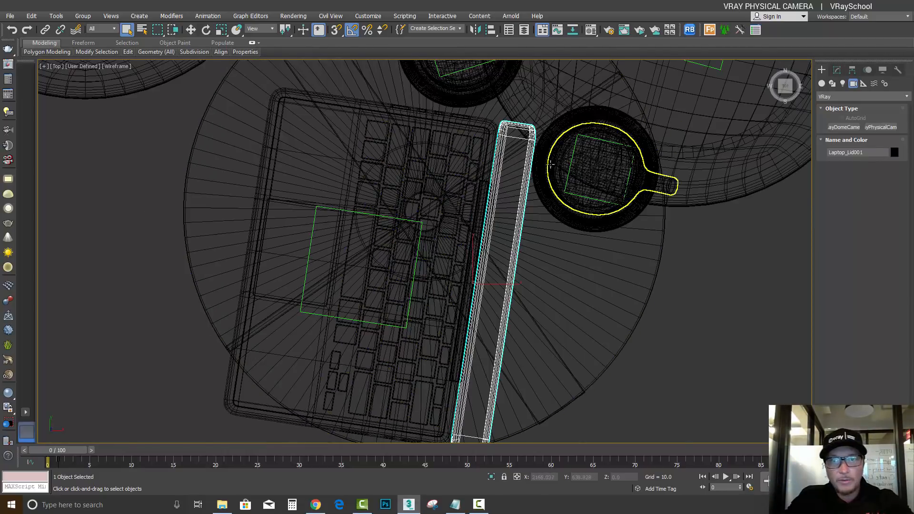
pyautogui.scroll(-10, 540, 162)
pyautogui.moveTo(533, 162); pyautogui.dragTo(152, 304, button='middle')
pyautogui.scroll(-6, 257, 288)
pyautogui.scroll(4, 305, 258)
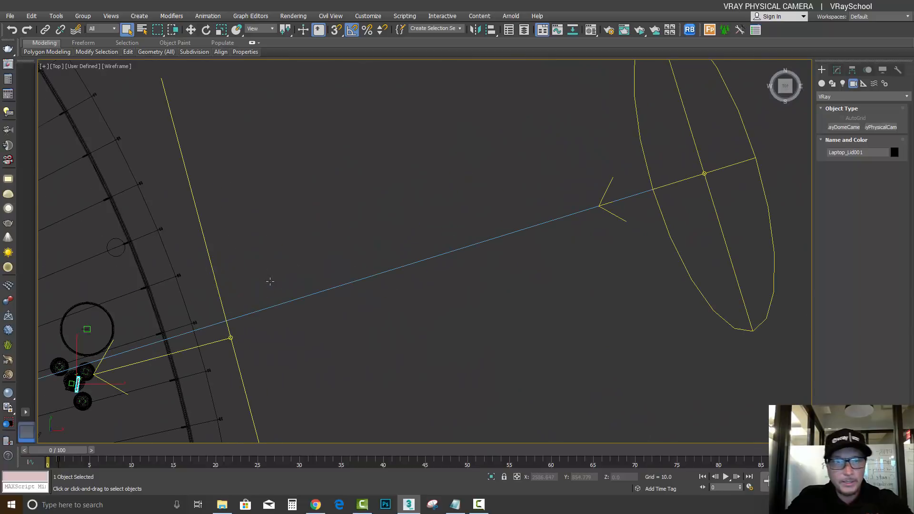
pyautogui.scroll(-3, 231, 285)
pyautogui.moveTo(213, 261); pyautogui.dragTo(208, 255, button='middle')
pyautogui.moveTo(209, 255); pyautogui.dragTo(400, 281)
pyautogui.click(868, 69)
pyautogui.click(882, 69)
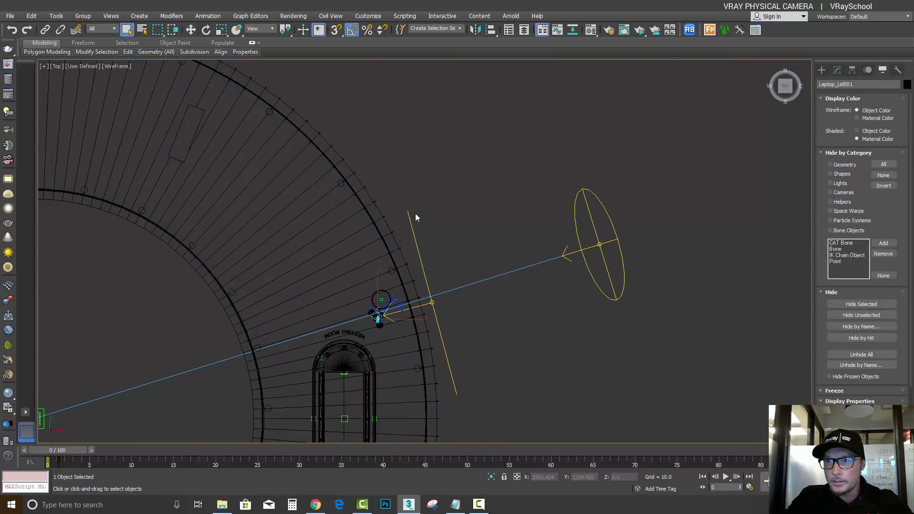
pyautogui.scroll(8, 409, 324)
pyautogui.click(328, 190)
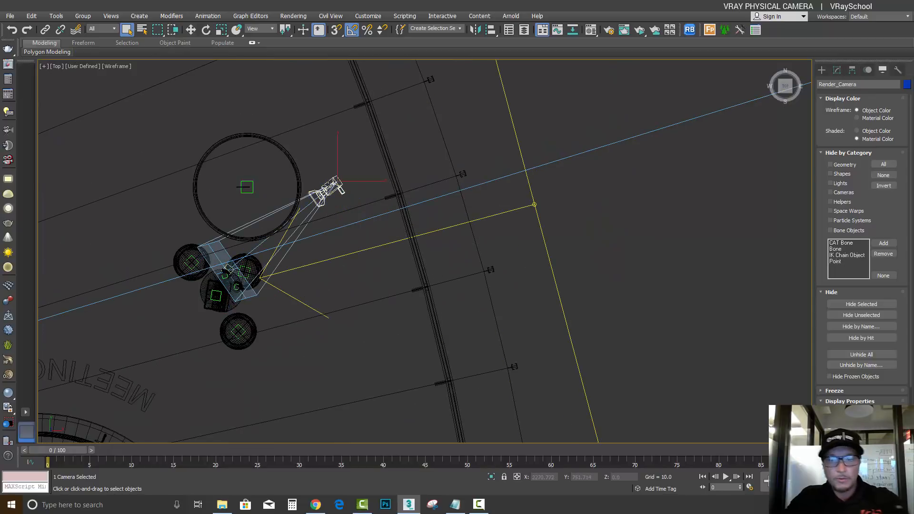
pyautogui.press('Delete')
# Create a VRayPhysicalCamera in the Top view beside the café tables, aimed at the oval meeting pod, with a target distance of about 686
pyautogui.press('p')
pyautogui.scroll(-15, 564, 195)
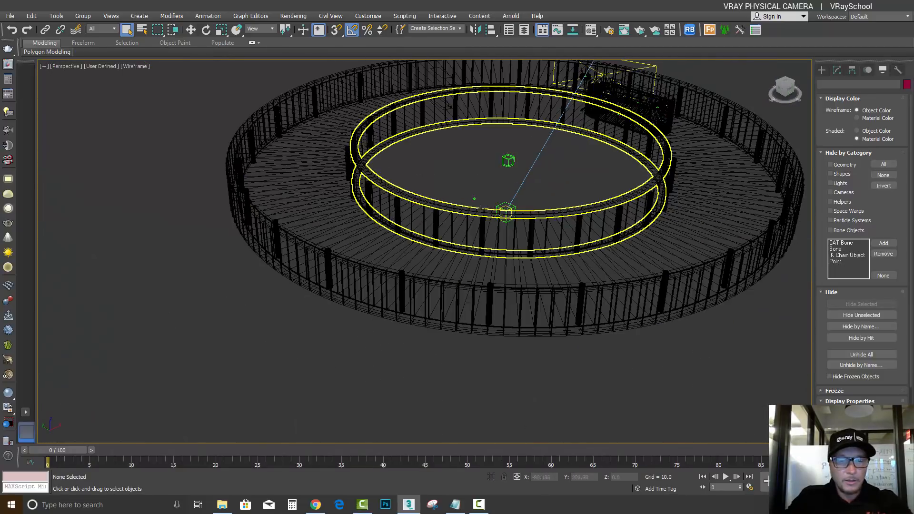
pyautogui.press('t')
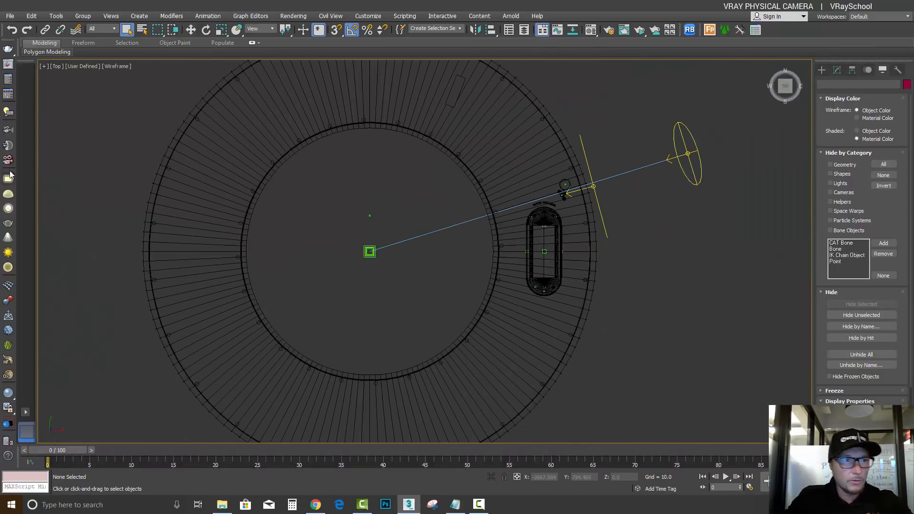
pyautogui.click(8, 129)
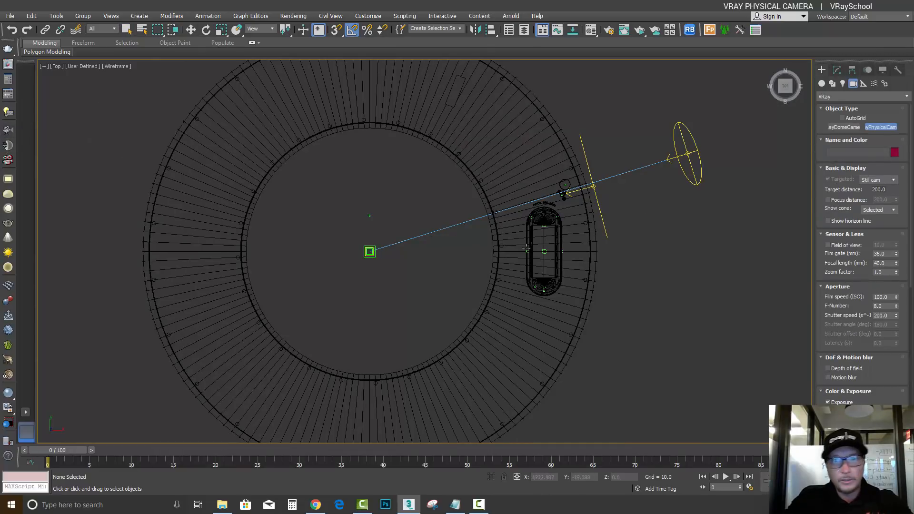
pyautogui.moveTo(560, 179); pyautogui.dragTo(550, 239)
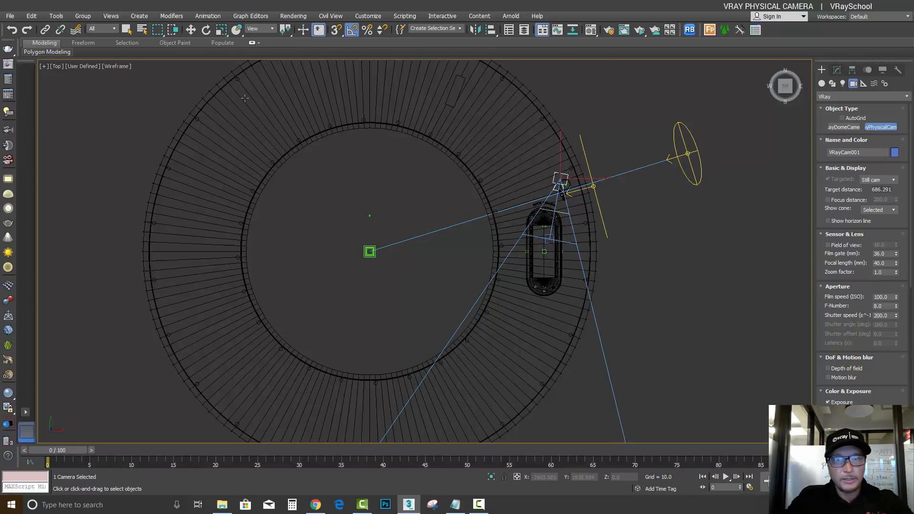
# Look through the new camera and reposition it to frame the table with the laptop and mugs
pyautogui.press('c')
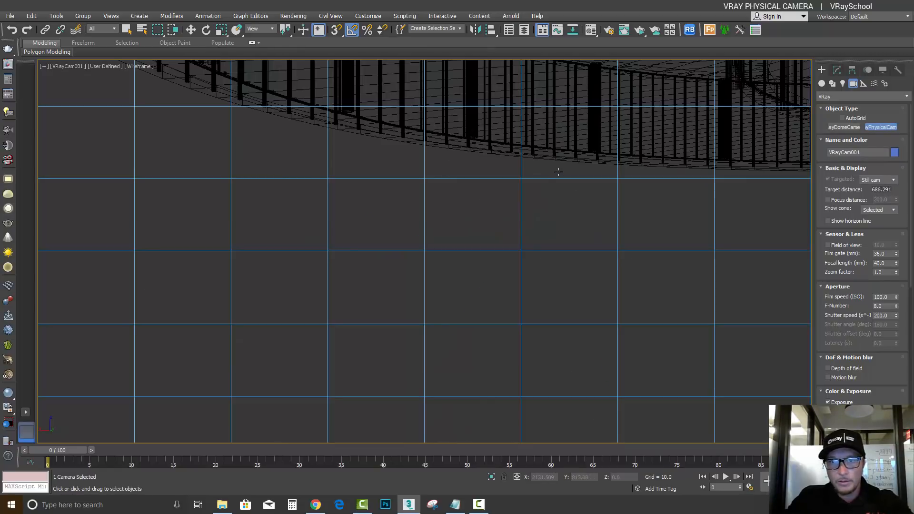
pyautogui.moveTo(560, 174); pyautogui.dragTo(519, 393, button='middle')
pyautogui.moveTo(517, 157)
pyautogui.mouseDown(button='middle')
pyautogui.moveTo(506, 218)
pyautogui.moveTo(519, 372)
pyautogui.moveTo(514, 273)
pyautogui.moveTo(576, 333)
pyautogui.moveTo(584, 314)
pyautogui.mouseUp(button='middle')
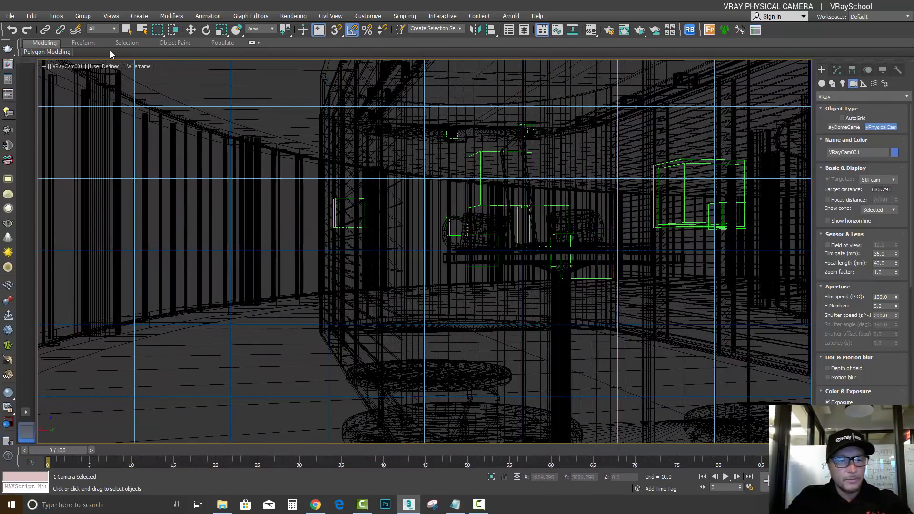
# Switch the camera viewport from wireframe to shaded display and show its safe frames
pyautogui.press('F3')
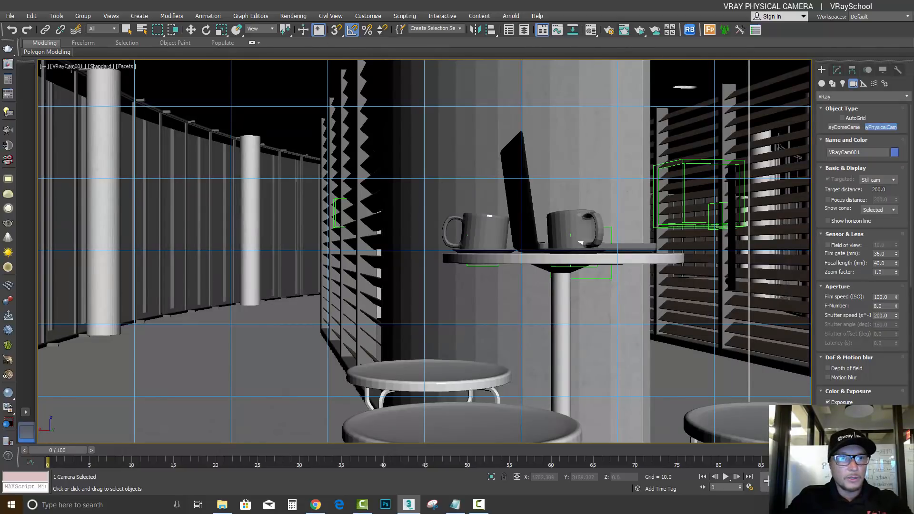
pyautogui.click(70, 67)
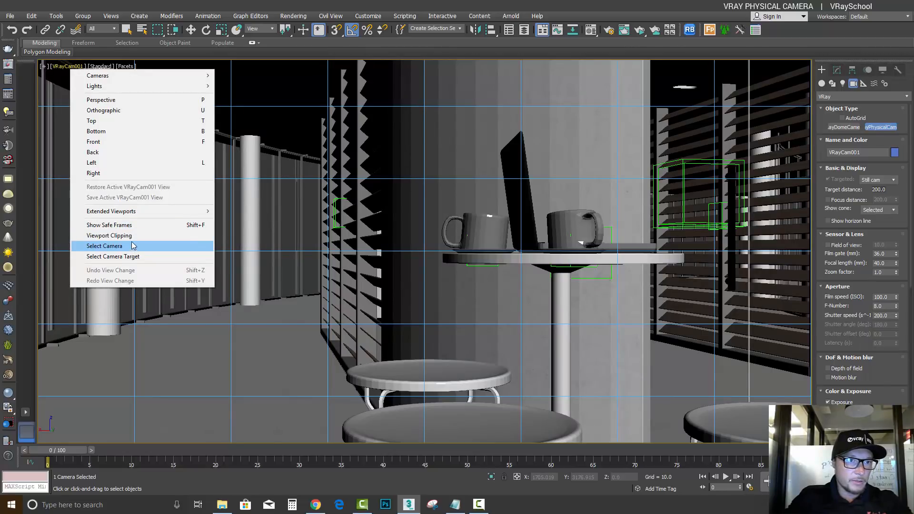
pyautogui.click(131, 226)
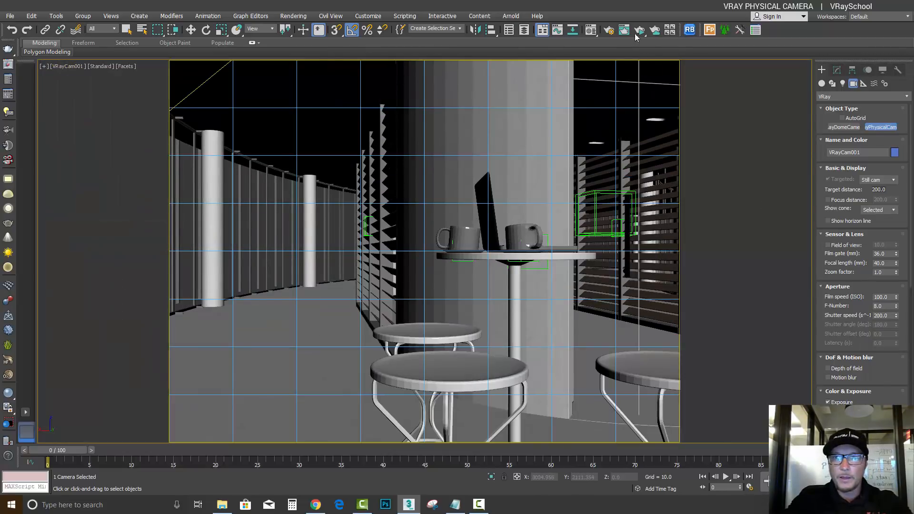
# Render the VRayCam001 view in the V-Ray frame buffer and stop the render once the image has cleared up
pyautogui.click(609, 30)
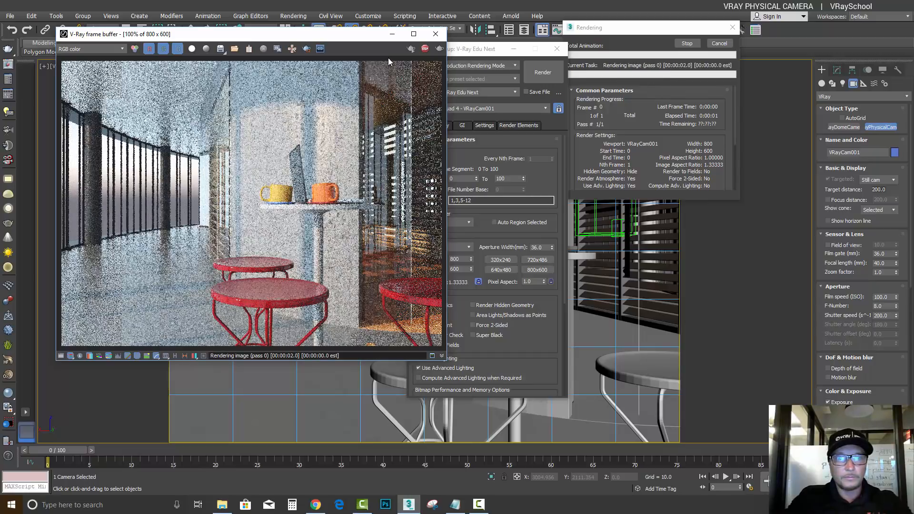
pyautogui.moveTo(364, 35); pyautogui.dragTo(470, 56)
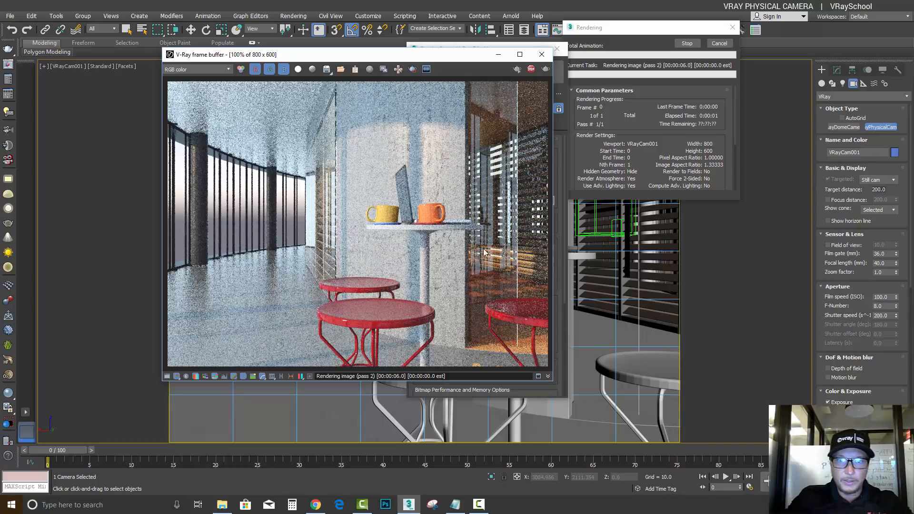
pyautogui.moveTo(660, 23); pyautogui.dragTo(706, 52)
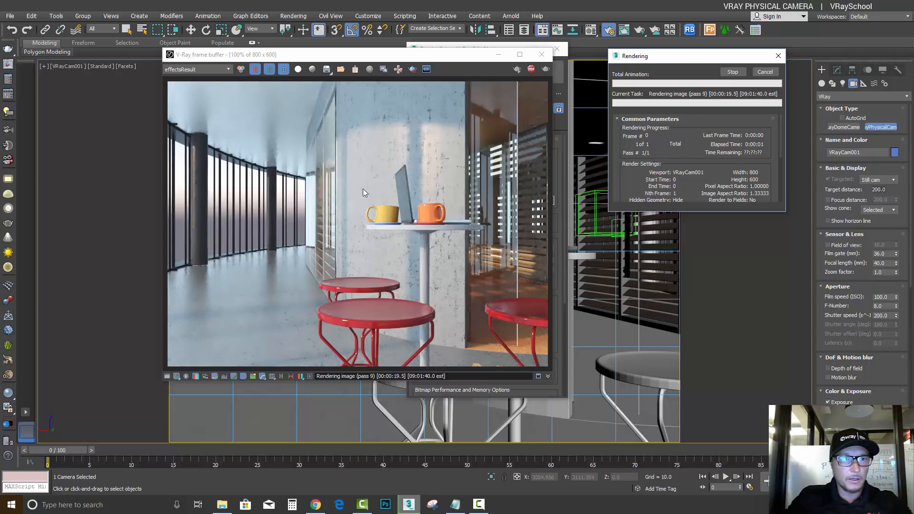
pyautogui.click(733, 72)
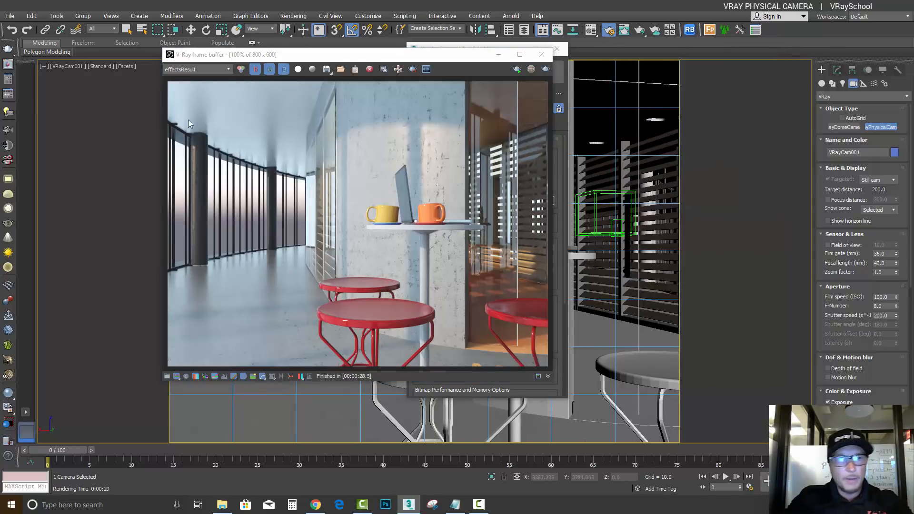
# Select VRayCam001 to review its film speed, F-number and shutter speed, and start interactive rendering
pyautogui.click(63, 69)
pyautogui.click(130, 249)
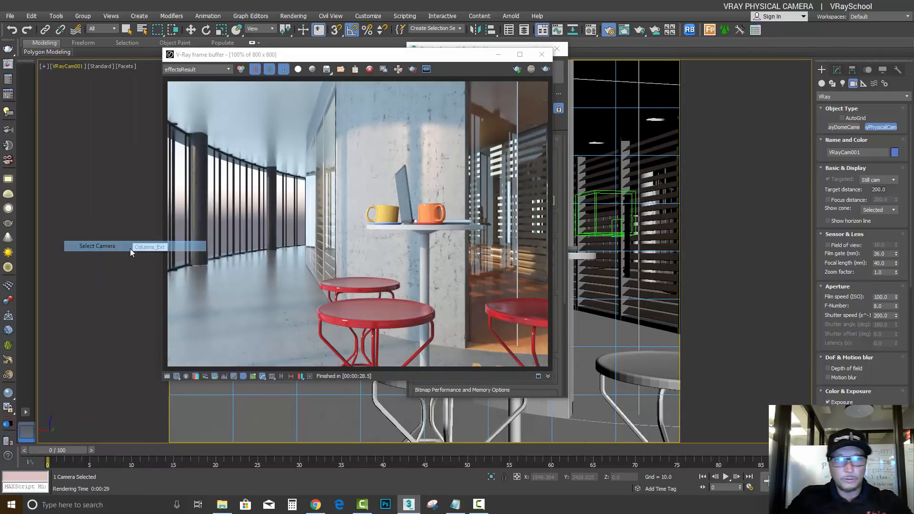
pyautogui.click(837, 70)
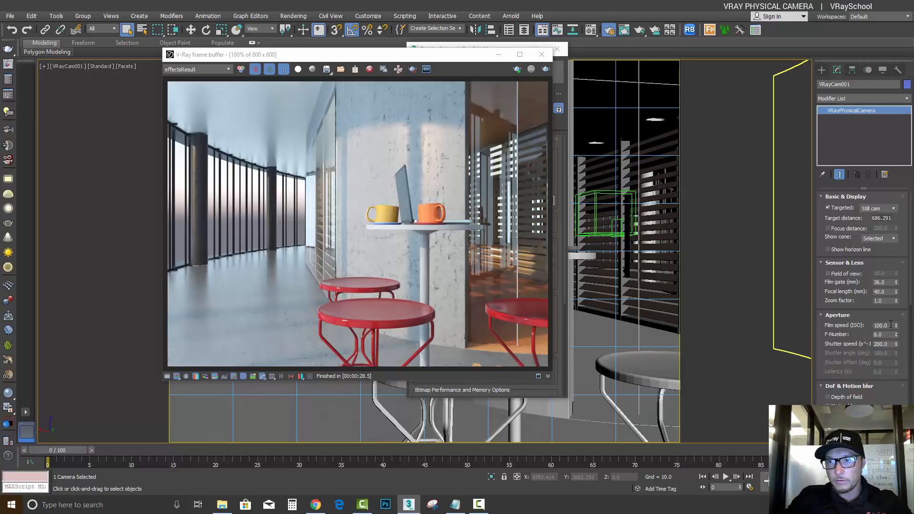
pyautogui.click(890, 324)
pyautogui.click(888, 335)
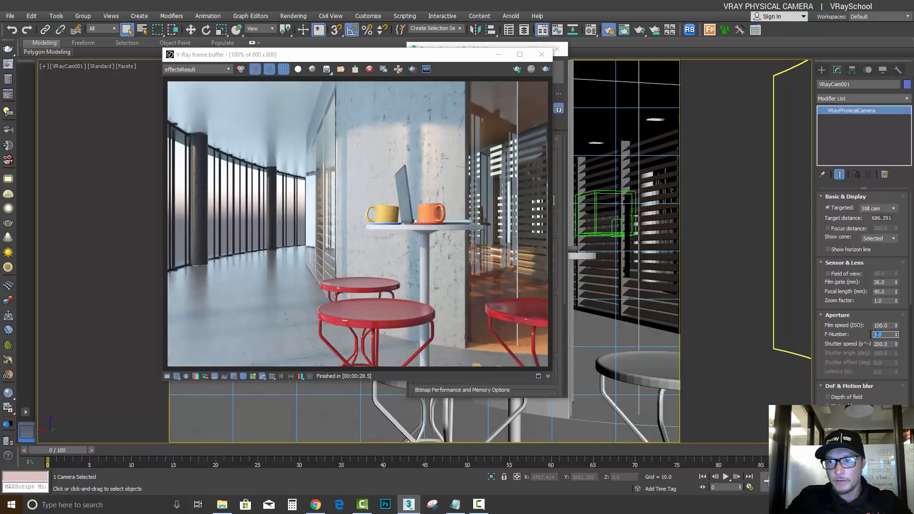
pyautogui.click(891, 343)
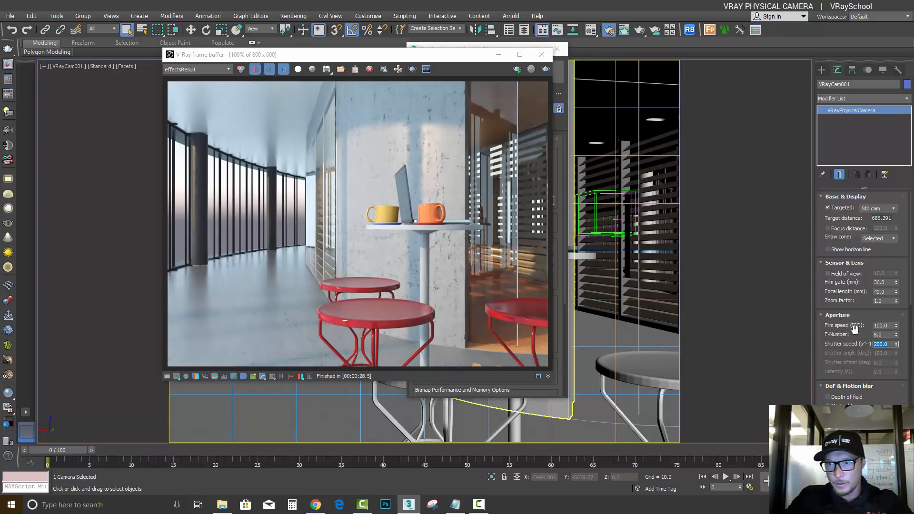
pyautogui.click(518, 70)
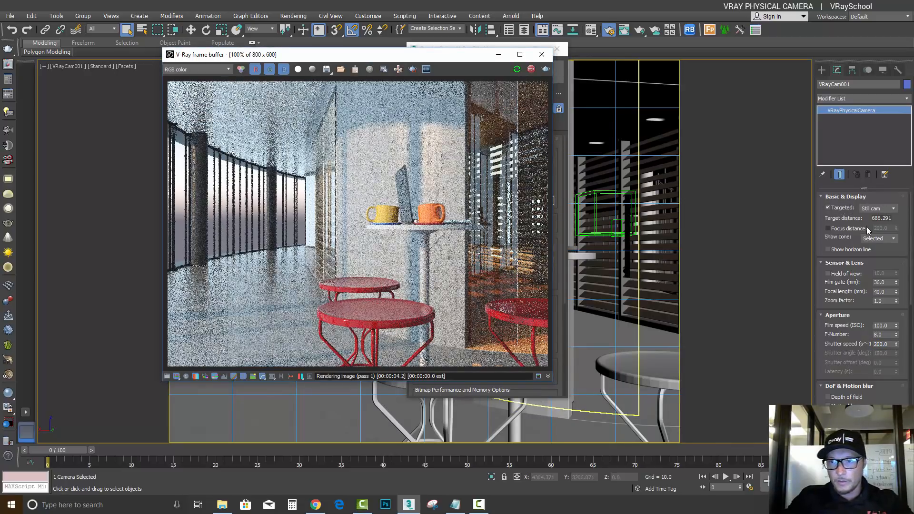
# Try the Movie cam and Video cam types on the camera, and return it to Still cam
pyautogui.click(885, 210)
pyautogui.click(876, 223)
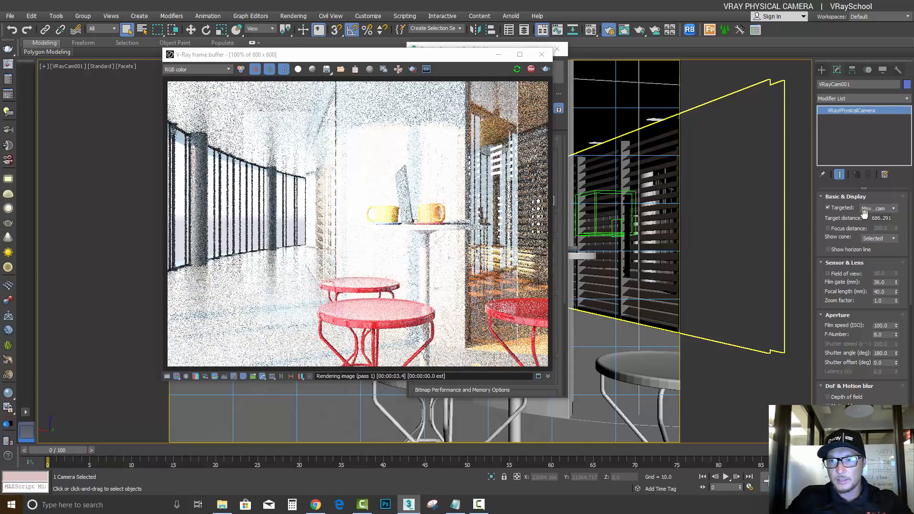
pyautogui.click(875, 209)
pyautogui.click(876, 229)
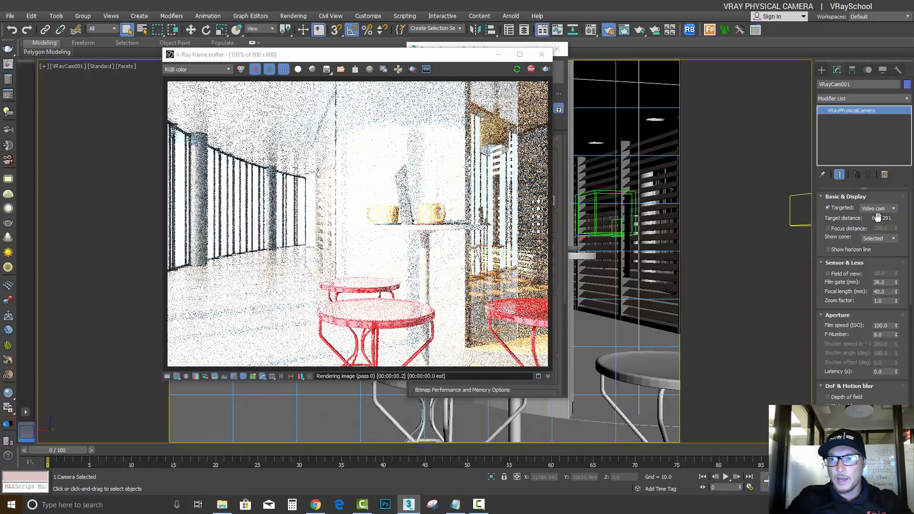
pyautogui.click(878, 210)
pyautogui.click(878, 218)
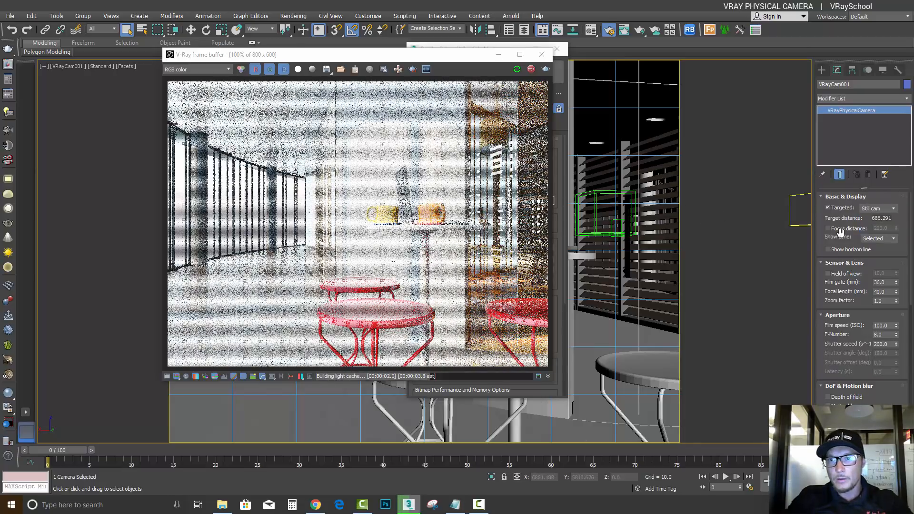
# Toggle the camera's Targeted option off and back on
pyautogui.click(827, 208)
pyautogui.click(828, 207)
pyautogui.click(828, 208)
# Reposition the V-Ray frame buffer and dismiss the Render Setup window
pyautogui.click(464, 58)
pyautogui.moveTo(464, 61); pyautogui.dragTo(498, 111)
pyautogui.click(529, 49)
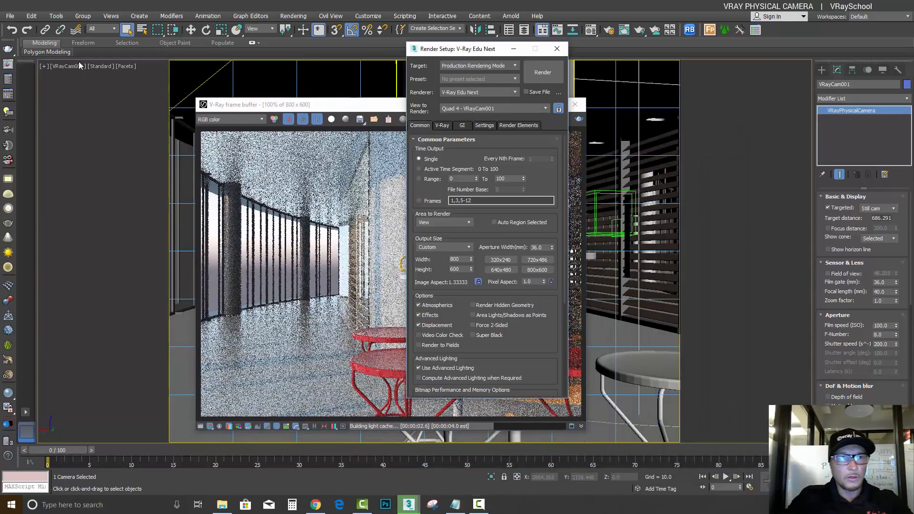
pyautogui.press('F10')
# Select the camera, and replace that selection with VRayCam001.Target chosen by name from the scene's object list
pyautogui.click(66, 66)
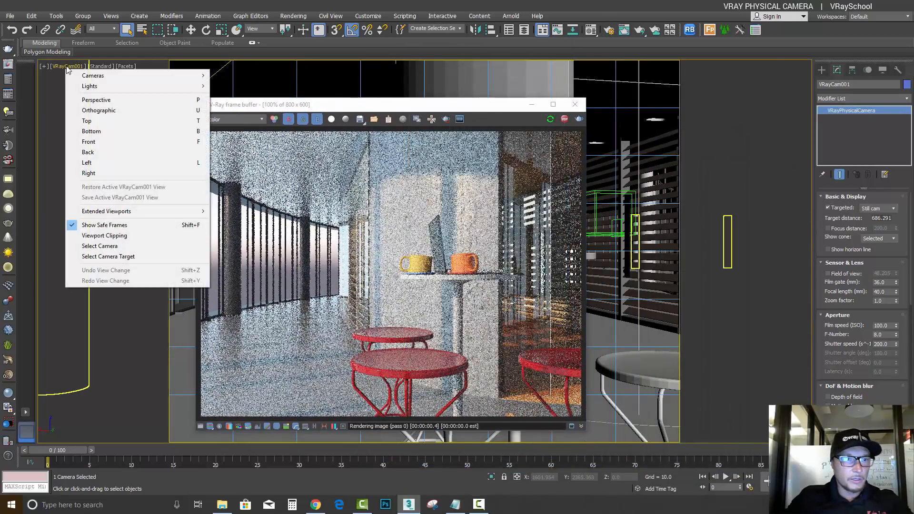
pyautogui.click(107, 245)
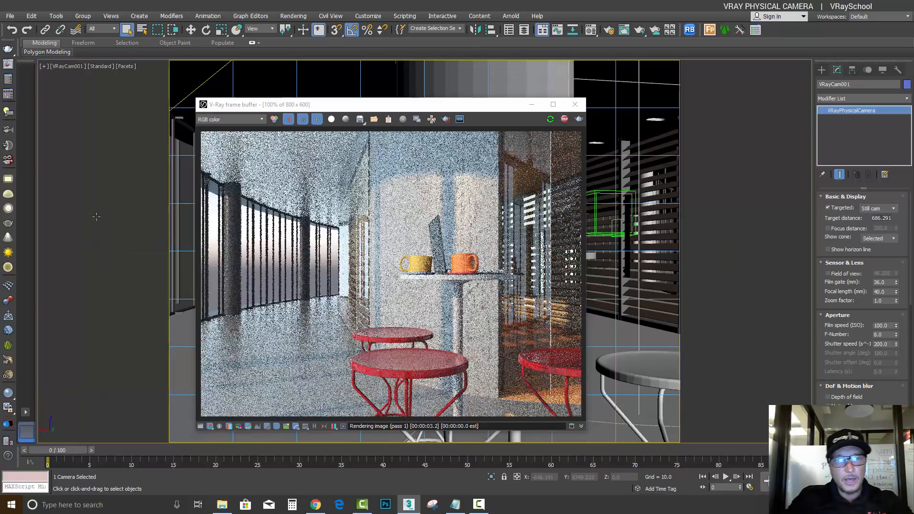
pyautogui.press('h')
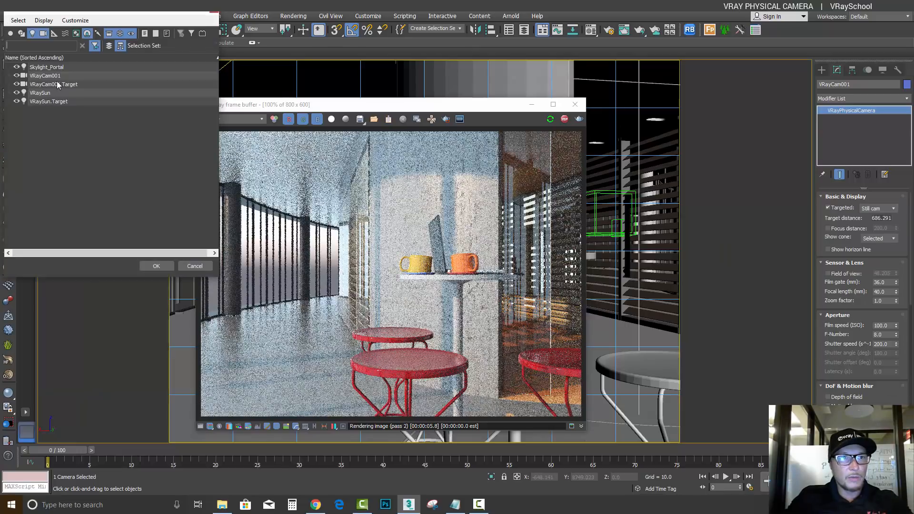
pyautogui.click(40, 74)
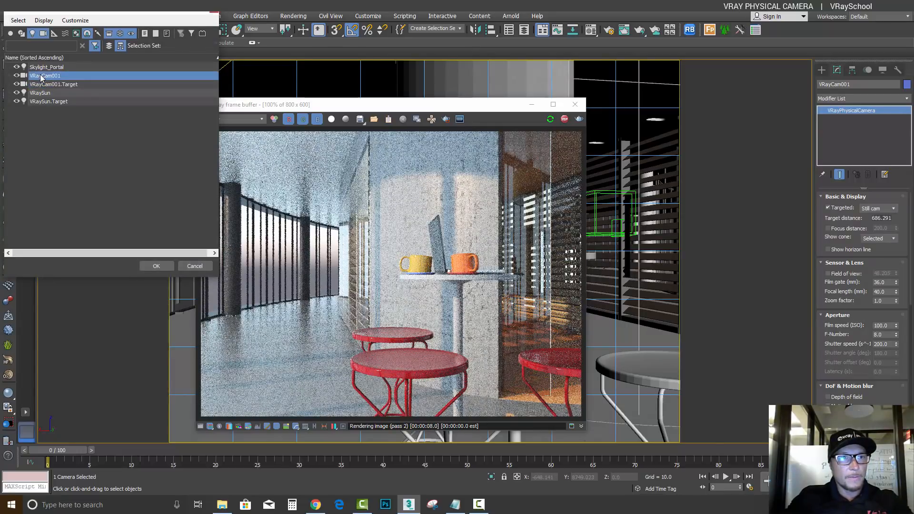
pyautogui.click(78, 87)
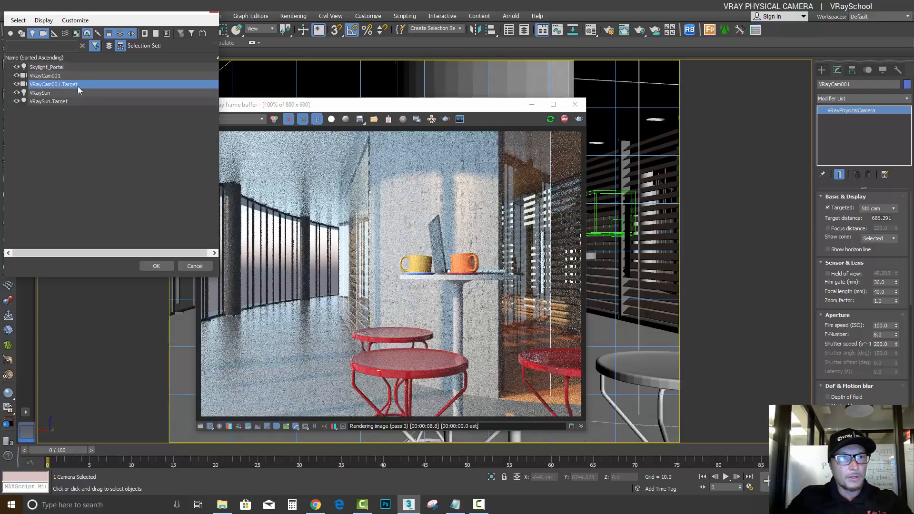
pyautogui.click(157, 267)
# Shift the frame buffer off the viewport and try moving the camera target with the Move tool
pyautogui.moveTo(502, 105); pyautogui.dragTo(175, 167)
pyautogui.click(191, 30)
pyautogui.moveTo(426, 219); pyautogui.dragTo(470, 210)
pyautogui.rightClick(470, 210)
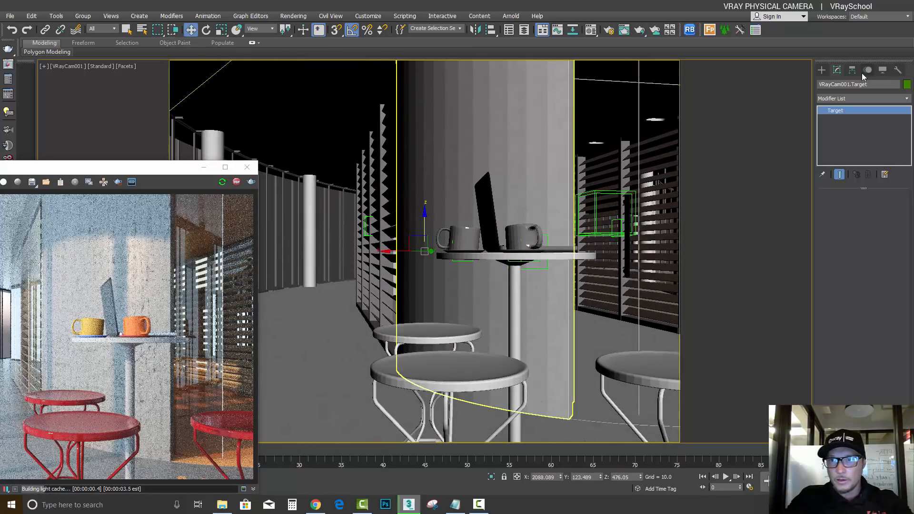
# Undo the target selection to get back to VRayCam001 and enable its Targeted option
pyautogui.click(12, 29)
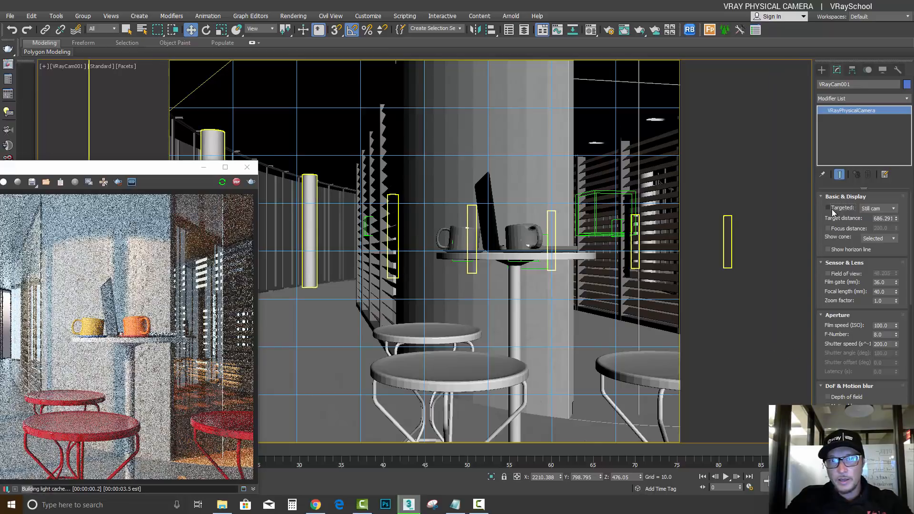
pyautogui.click(828, 208)
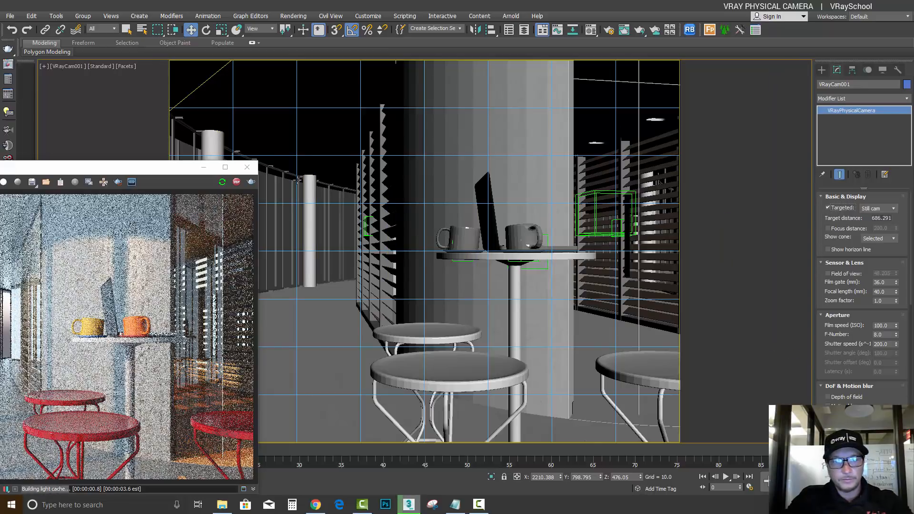
# Examine the camera in a wireframe top view while toggling Targeted off and on, and return to the shaded VRayCam001 view
pyautogui.press('t')
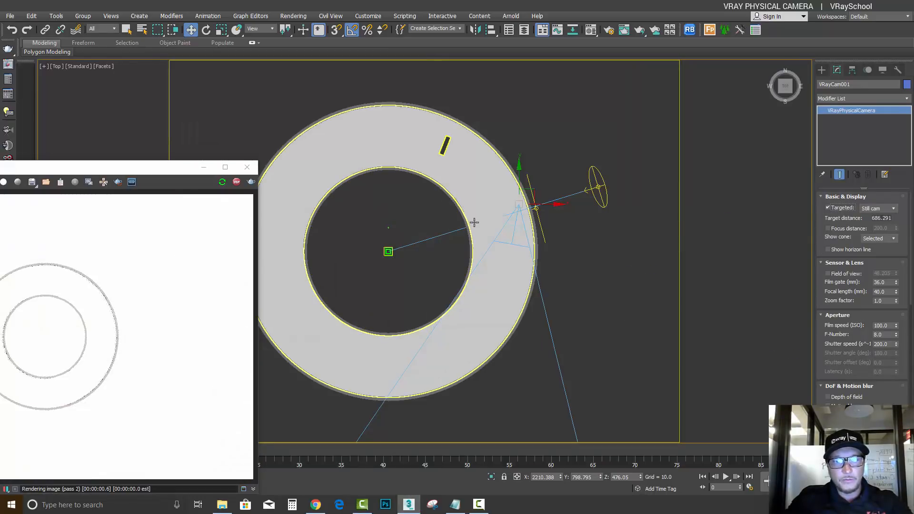
pyautogui.press('F3')
pyautogui.scroll(6, 462, 257)
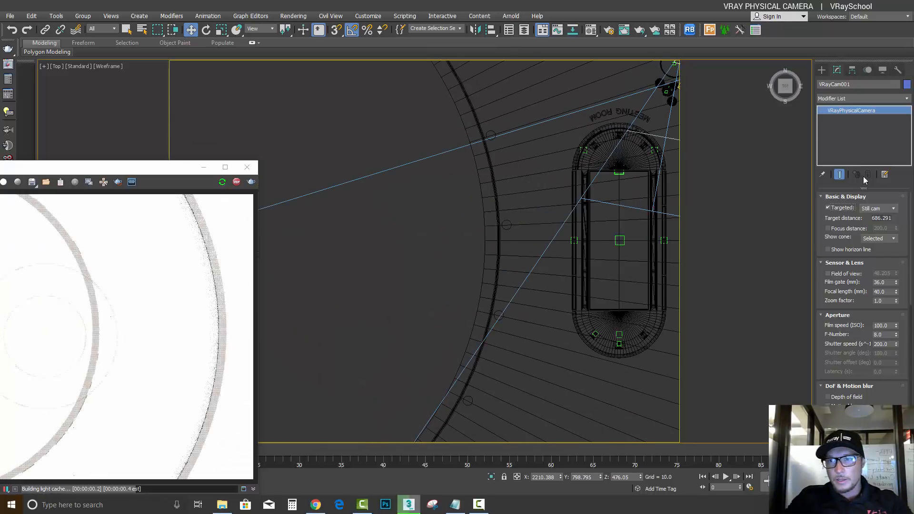
pyautogui.click(828, 208)
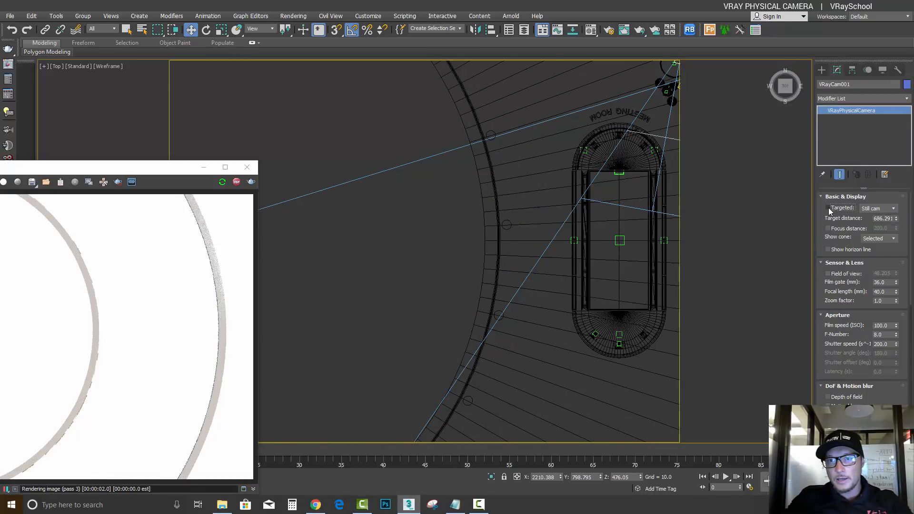
pyautogui.click(828, 208)
pyautogui.moveTo(554, 213); pyautogui.dragTo(423, 212, button='middle')
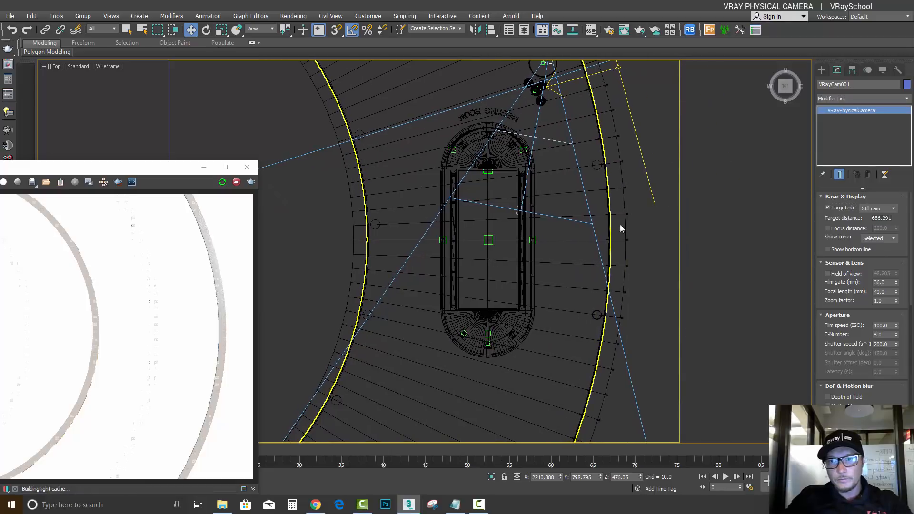
pyautogui.press('c')
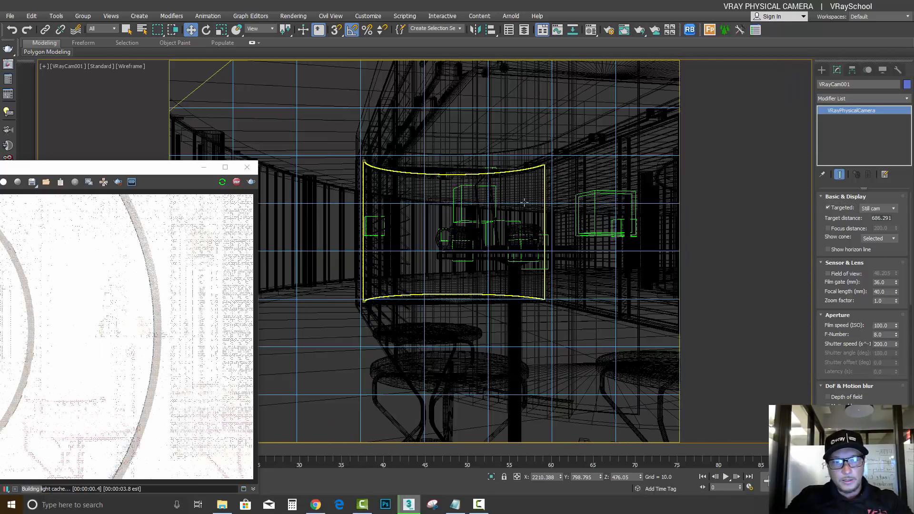
pyautogui.press('F3')
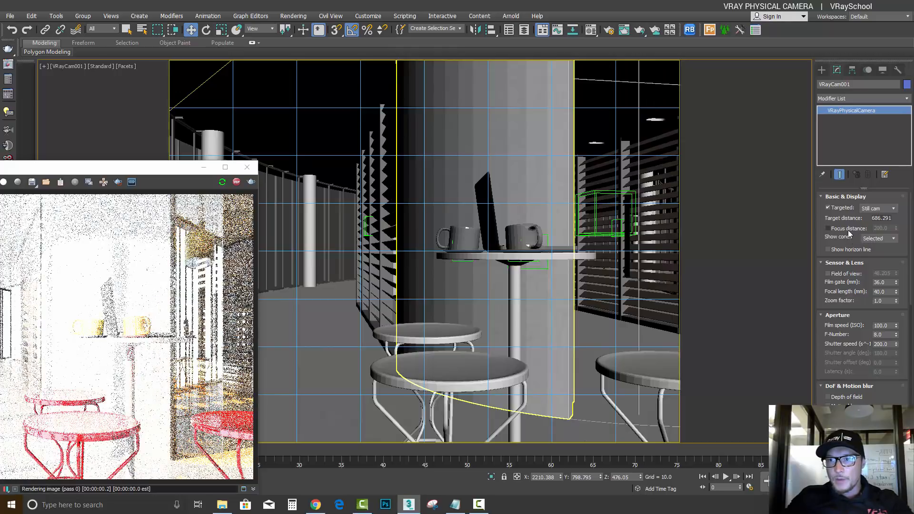
# Try overriding the camera's focus distance with lower values, reset it to 200, and disable the Focus distance option
pyautogui.click(847, 233)
pyautogui.moveTo(896, 228); pyautogui.dragTo(878, 127)
pyautogui.moveTo(871, 275); pyautogui.dragTo(825, 224)
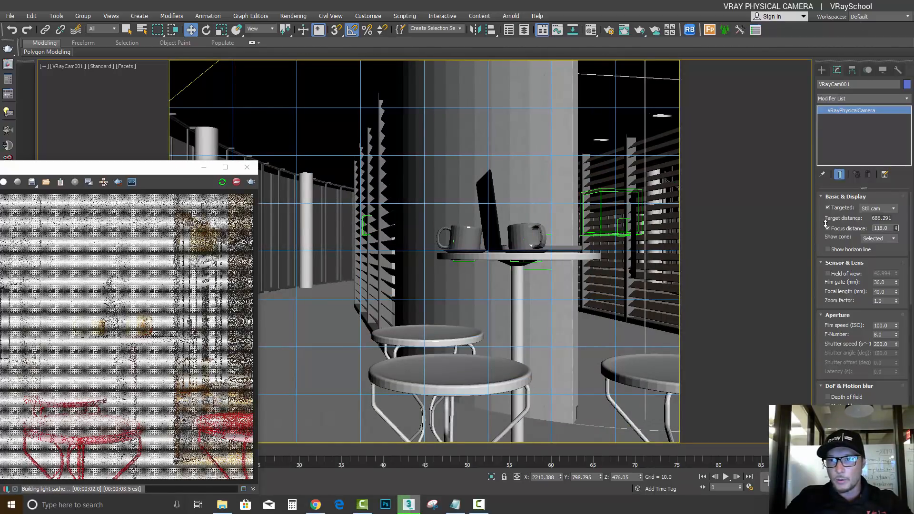
pyautogui.write('200')
pyautogui.press('Return')
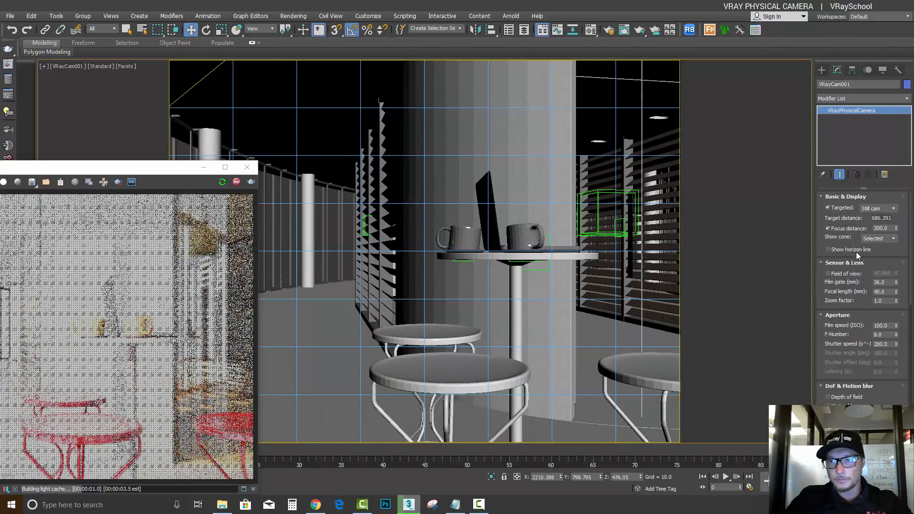
pyautogui.click(828, 228)
# Look through the Show cone options and toggle the camera's horizon line on and off
pyautogui.click(881, 239)
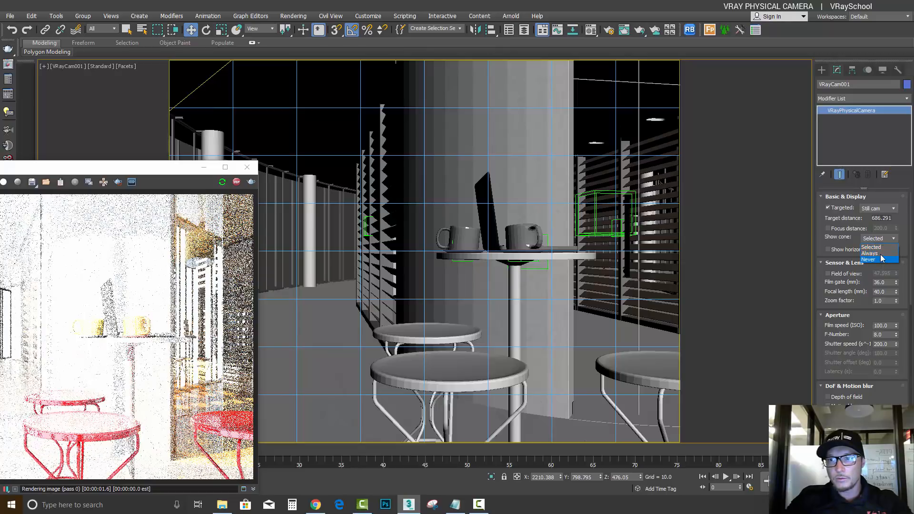
pyautogui.click(829, 244)
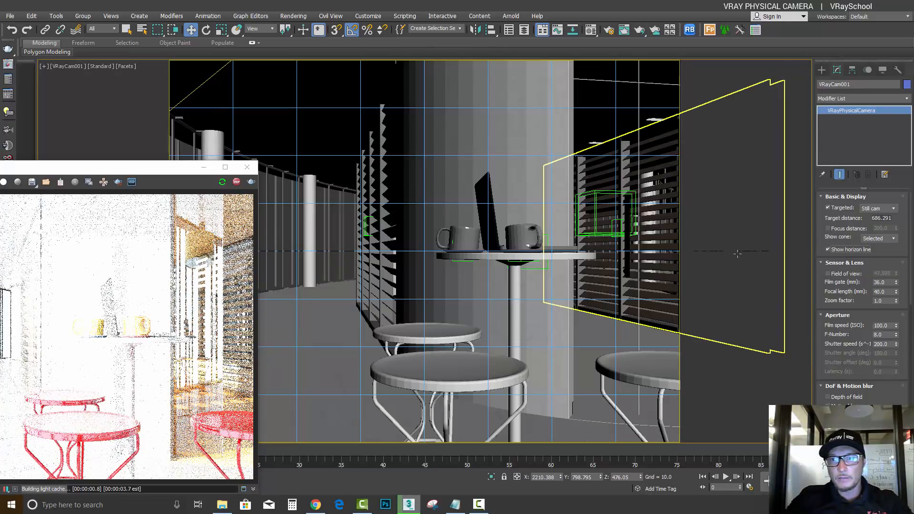
pyautogui.click(828, 249)
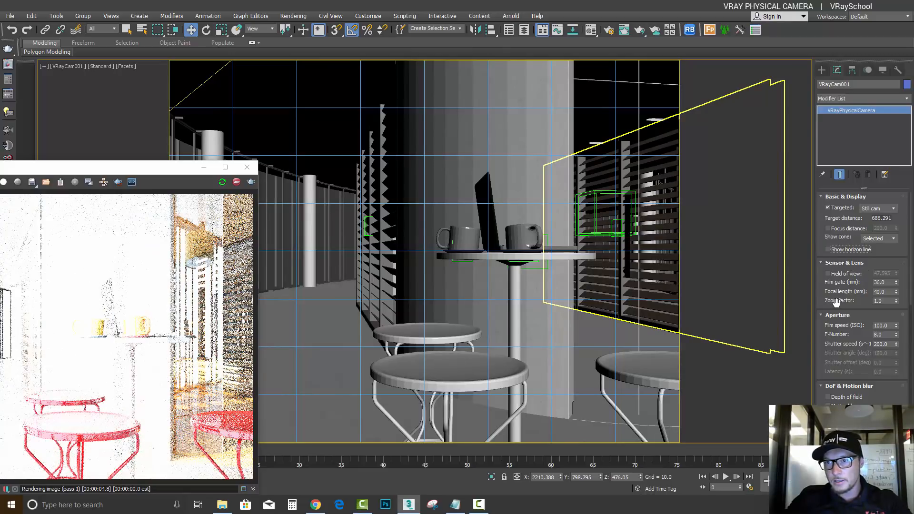
# Try the camera's Field of view override with slightly different angles and switch it off again
pyautogui.click(829, 275)
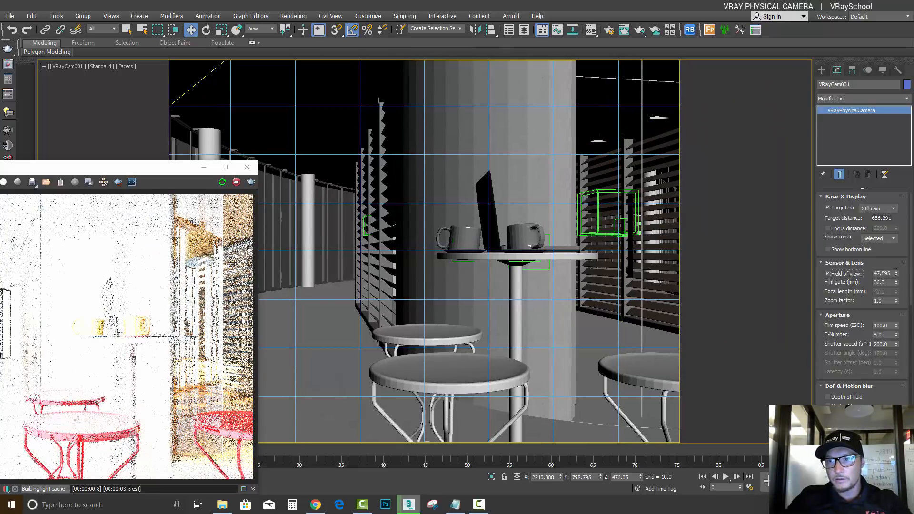
pyautogui.moveTo(897, 275)
pyautogui.mouseDown()
pyautogui.moveTo(898, 238)
pyautogui.moveTo(898, 305)
pyautogui.moveTo(899, 259)
pyautogui.moveTo(899, 270)
pyautogui.mouseUp()
pyautogui.click(839, 275)
# Test a wider camera view by lowering the focal length, and set the focal length to 35 mm
pyautogui.moveTo(897, 283); pyautogui.dragTo(906, 304)
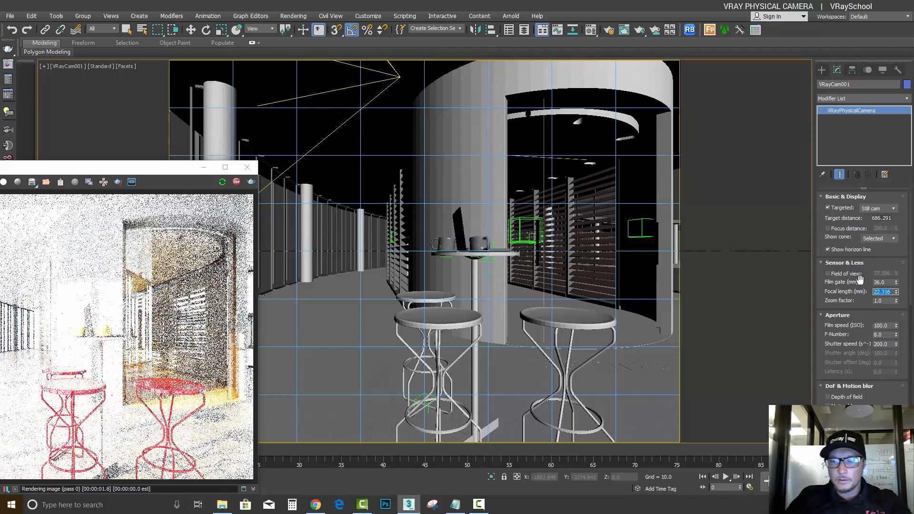
pyautogui.write('35')
pyautogui.press('Return')
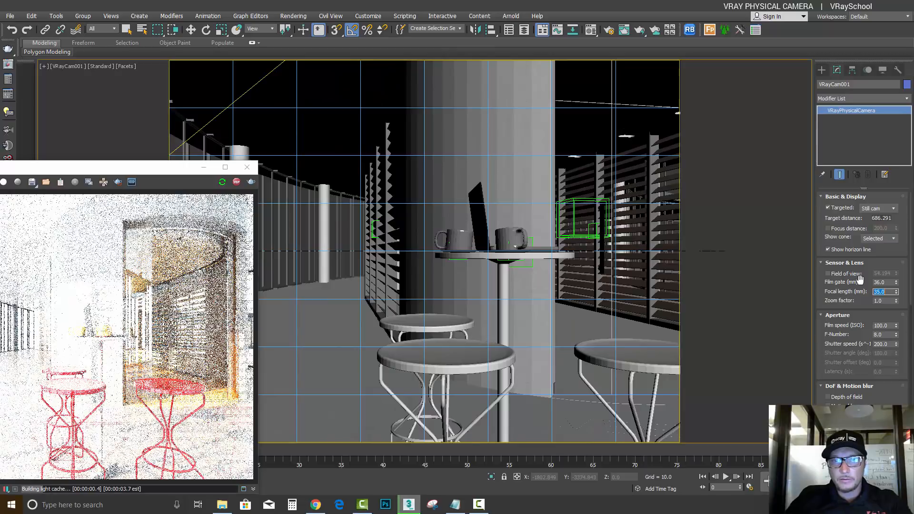
# Bring the V-Ray frame buffer fully into view, and set the camera's shutter speed first to 800 and finally to 100
pyautogui.moveTo(167, 167); pyautogui.dragTo(292, 104)
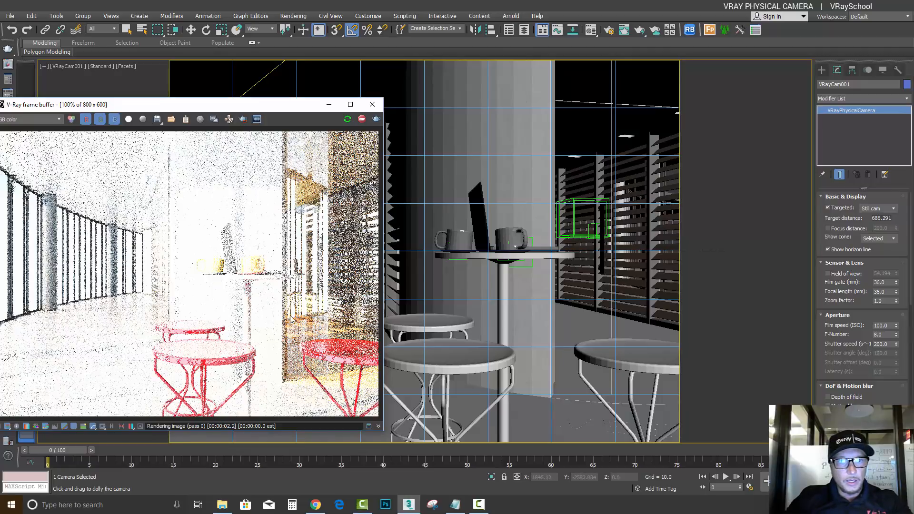
pyautogui.moveTo(281, 101); pyautogui.dragTo(331, 91)
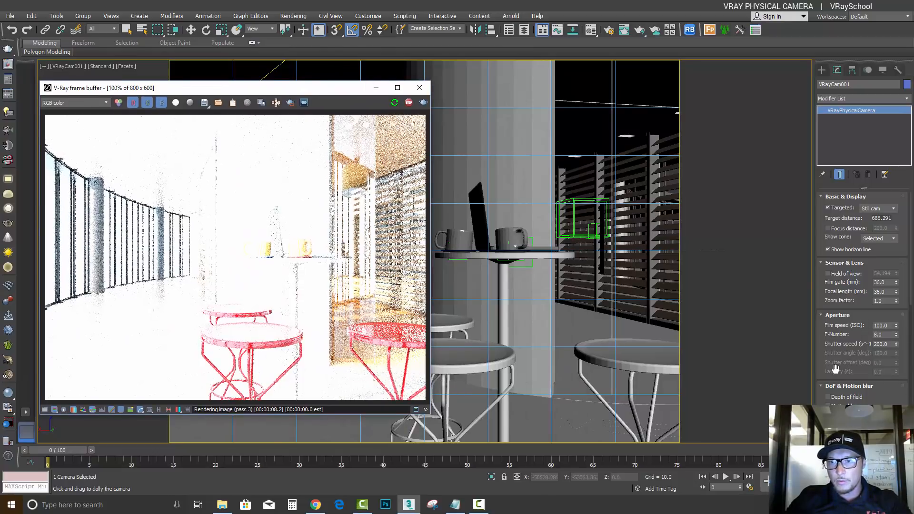
pyautogui.doubleClick(876, 325)
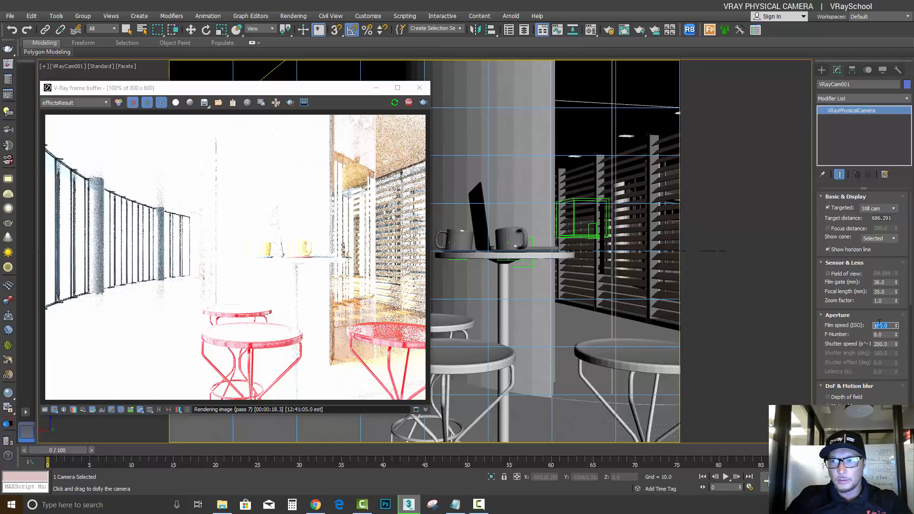
pyautogui.doubleClick(886, 343)
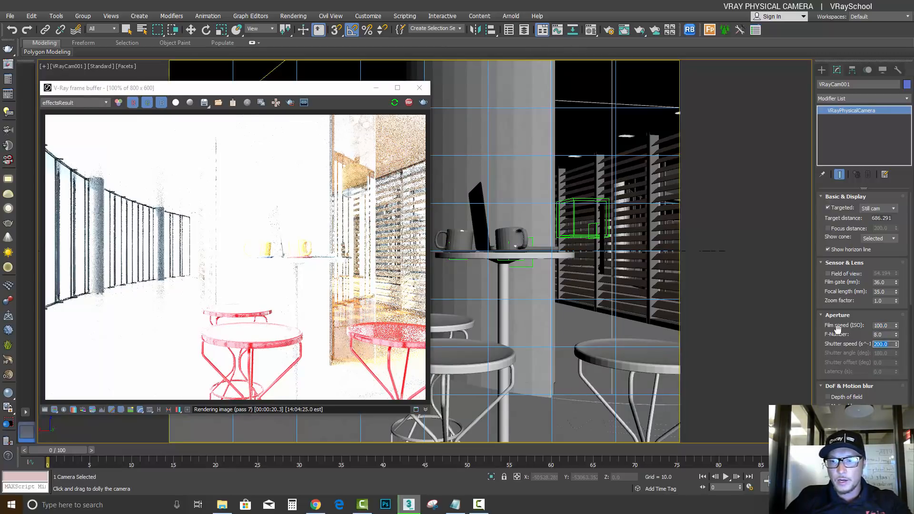
pyautogui.write('800')
pyautogui.press('Return')
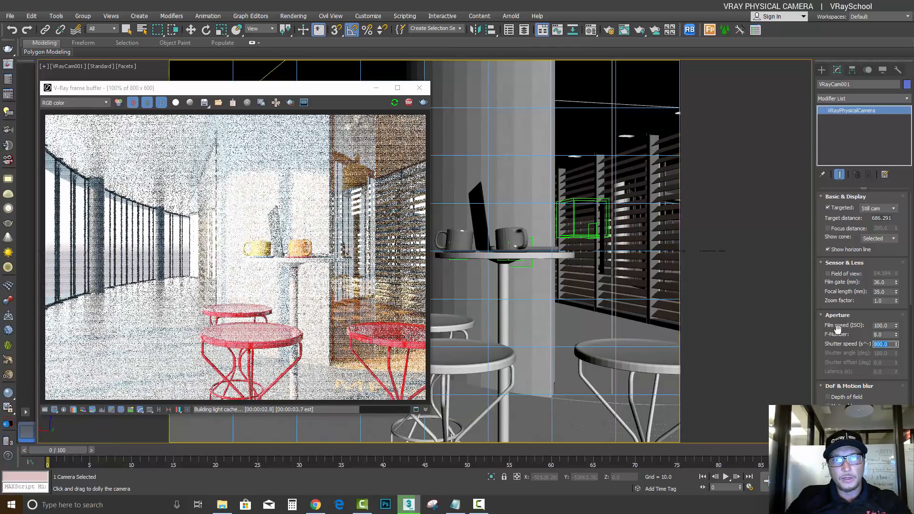
pyautogui.write('100')
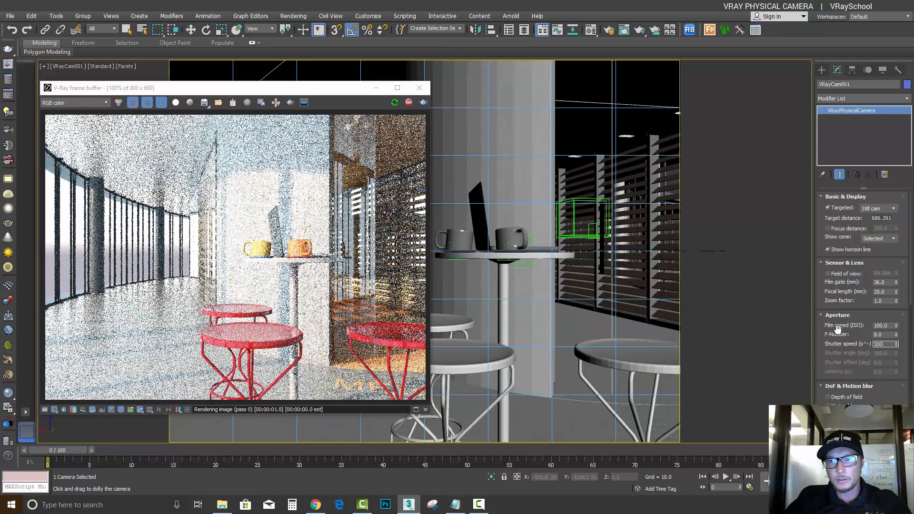
pyautogui.press('Return')
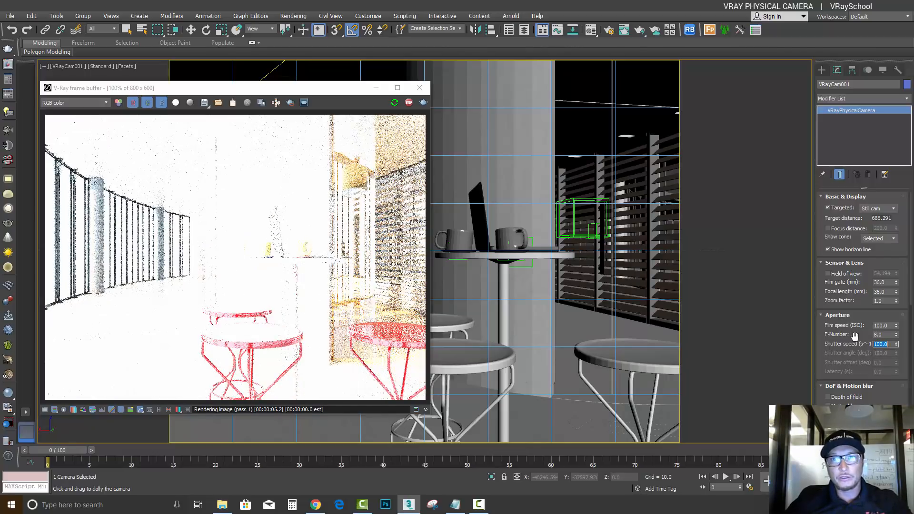
# Open the V-Ray camera settings in Render Setup and enable Auto exposure and Auto white balance
pyautogui.click(609, 32)
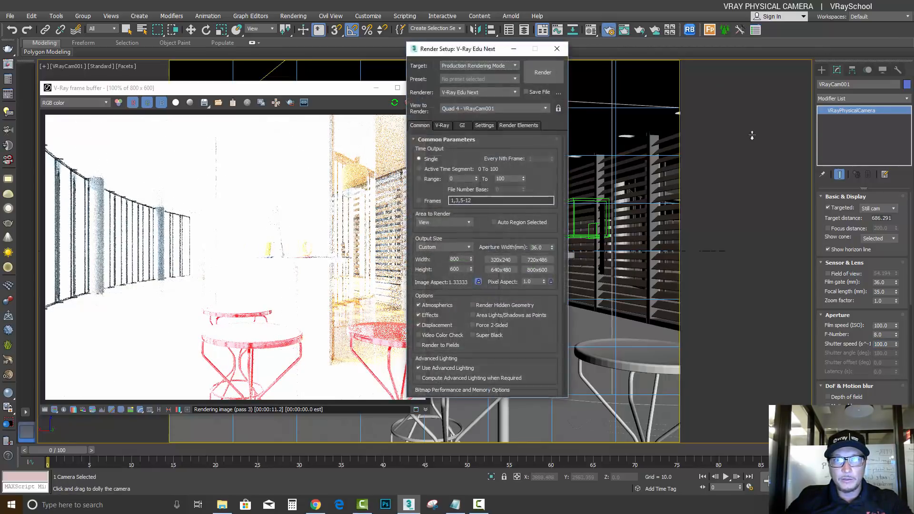
pyautogui.moveTo(478, 48); pyautogui.dragTo(595, 45)
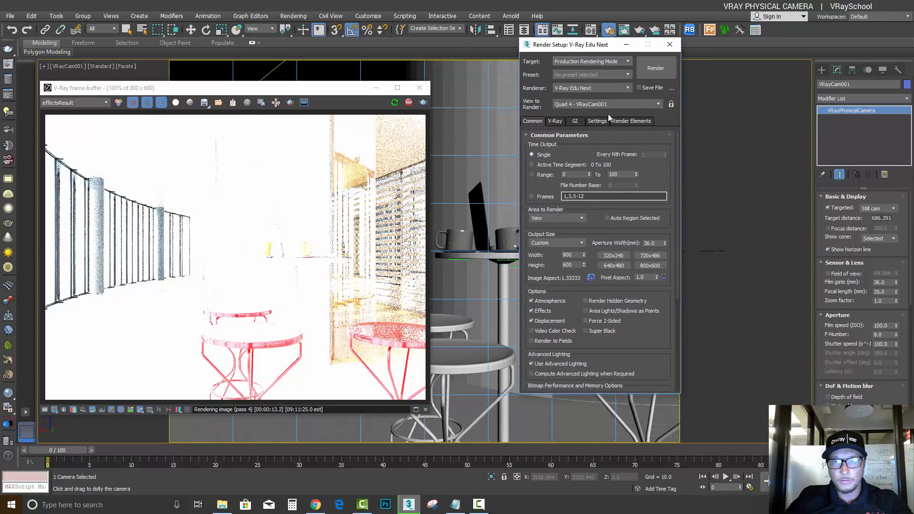
pyautogui.click(555, 122)
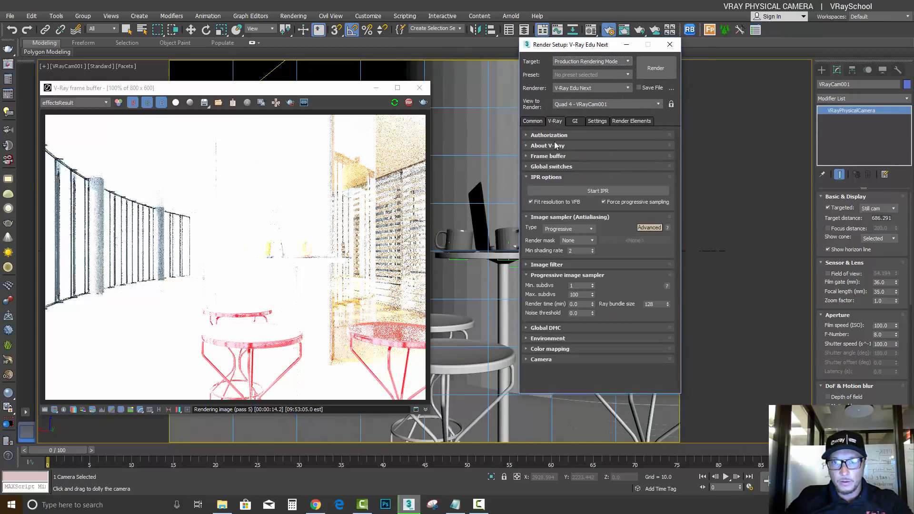
pyautogui.click(526, 360)
pyautogui.click(528, 239)
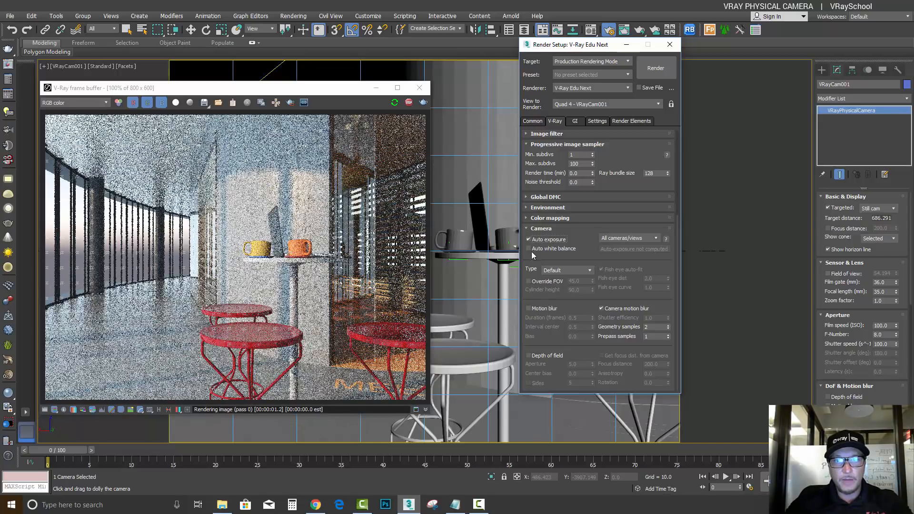
pyautogui.click(528, 248)
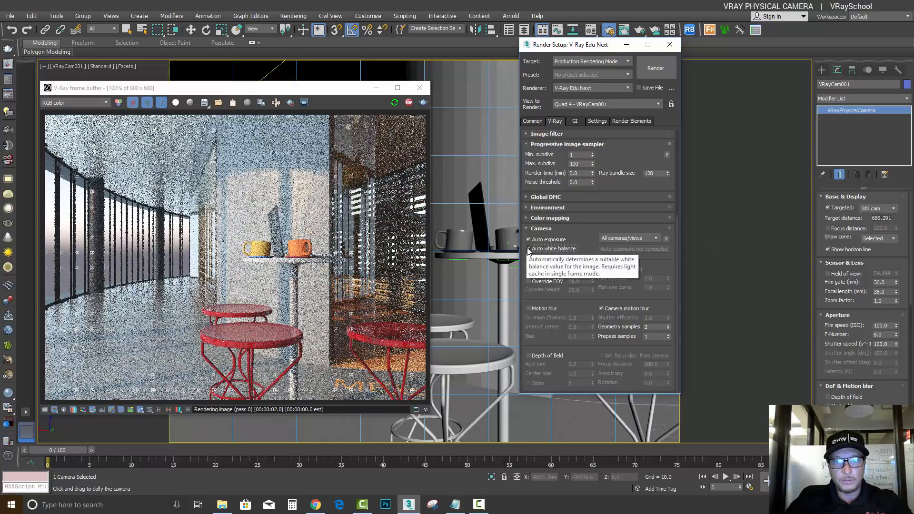
# Move the frame buffer beside Render Setup and compare the render with Auto exposure and Auto white balance off and on
pyautogui.moveTo(330, 91); pyautogui.dragTo(381, 61)
pyautogui.click(528, 248)
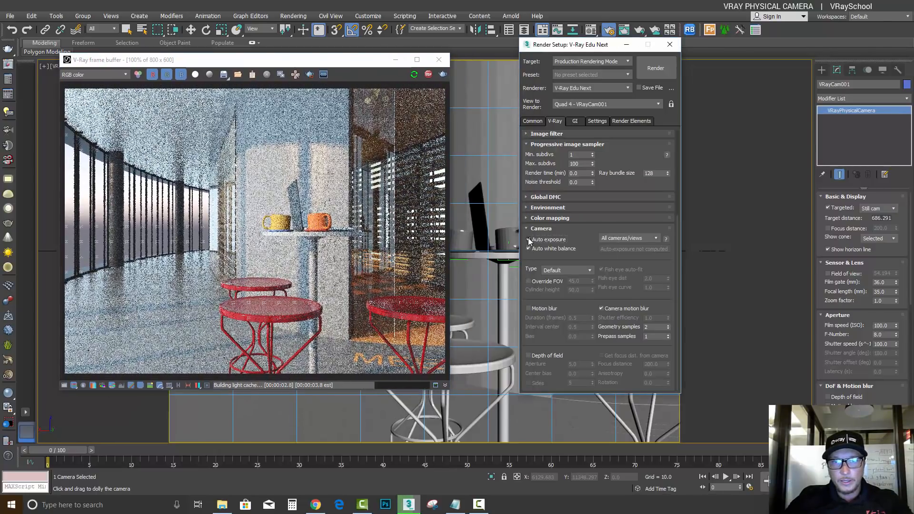
pyautogui.click(528, 248)
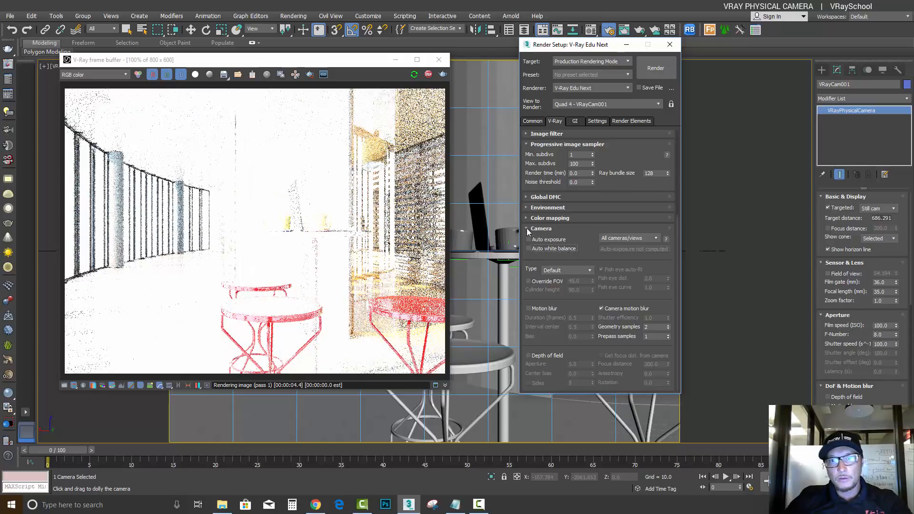
pyautogui.click(528, 248)
pyautogui.click(528, 239)
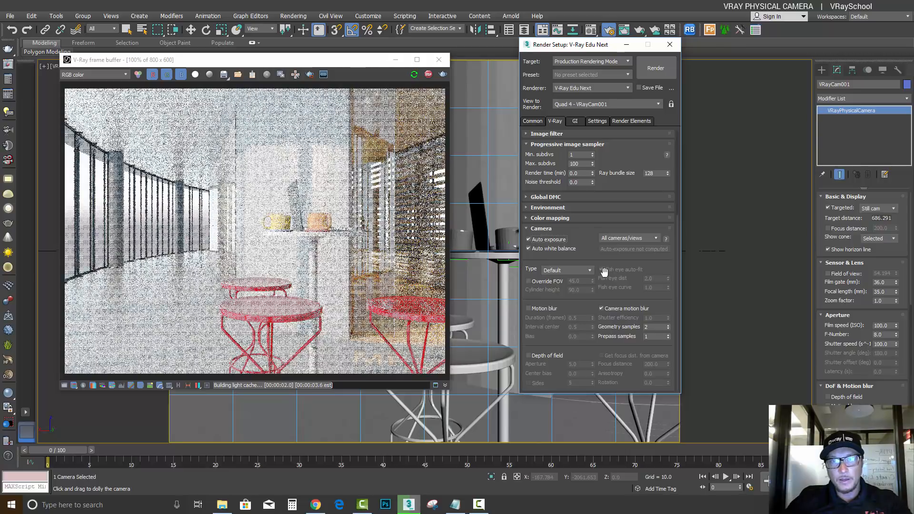
# Stop the interactive render, transfer the automatic exposure and white balance to the camera, and check its aperture settings
pyautogui.click(429, 74)
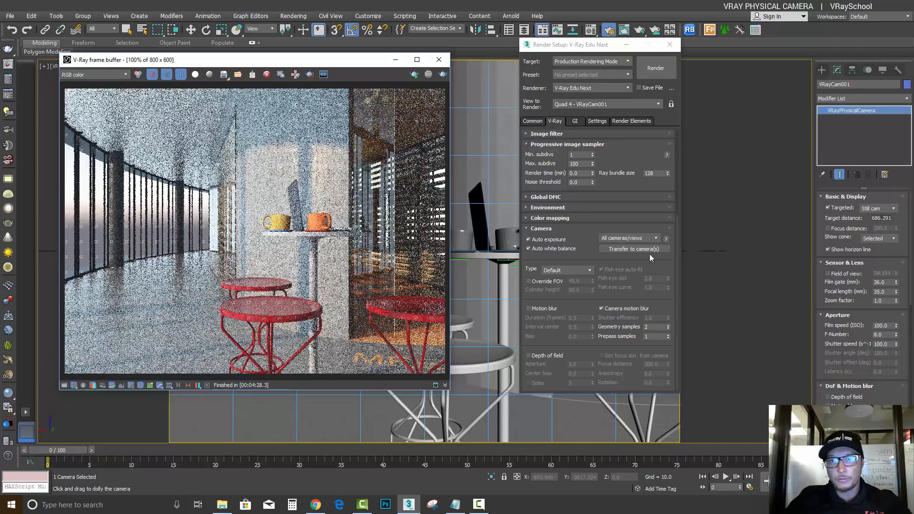
pyautogui.click(620, 248)
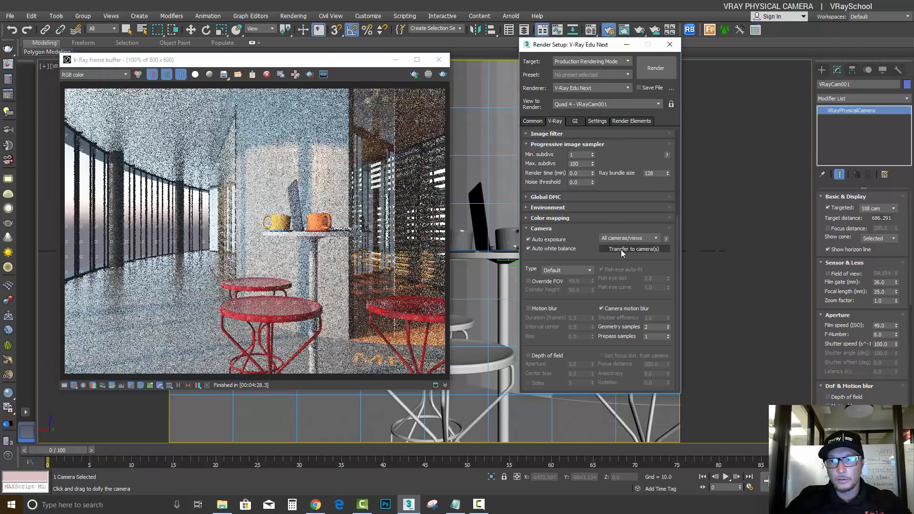
pyautogui.doubleClick(887, 336)
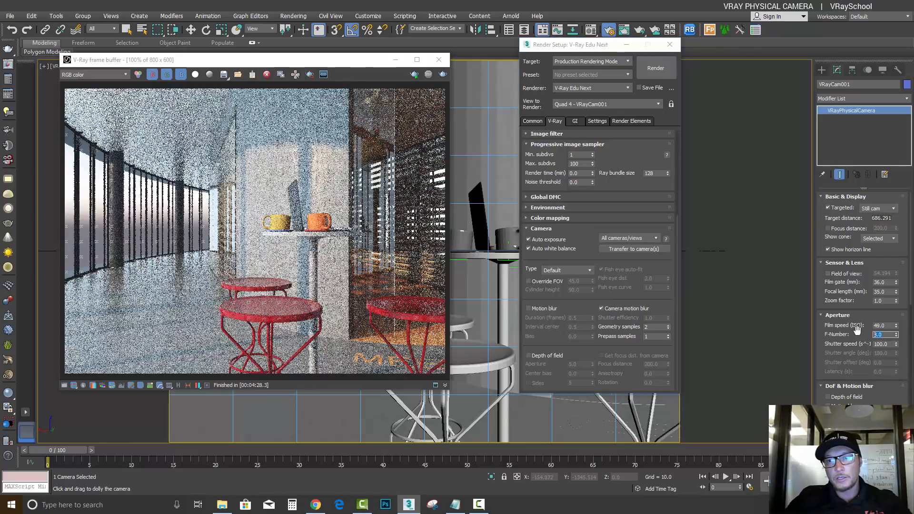
pyautogui.doubleClick(886, 342)
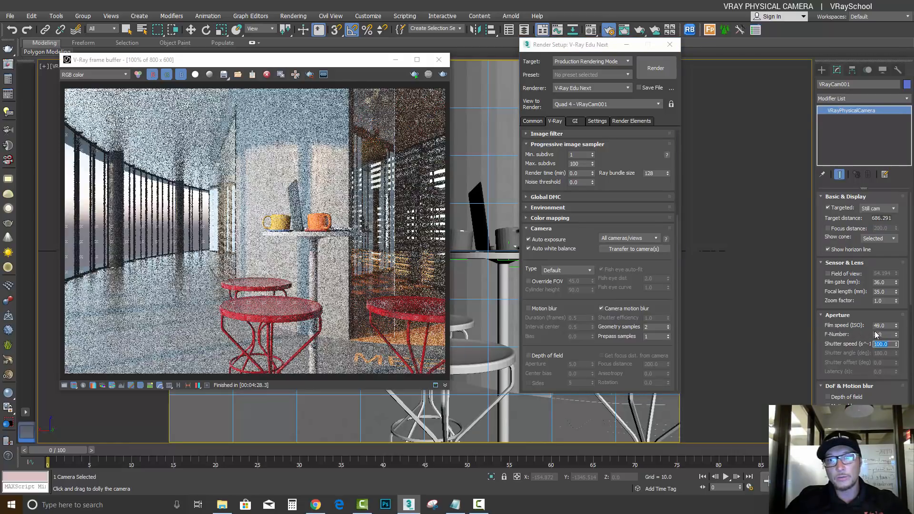
# Turn off Auto white balance and Auto exposure in the V-Ray camera settings
pyautogui.click(528, 248)
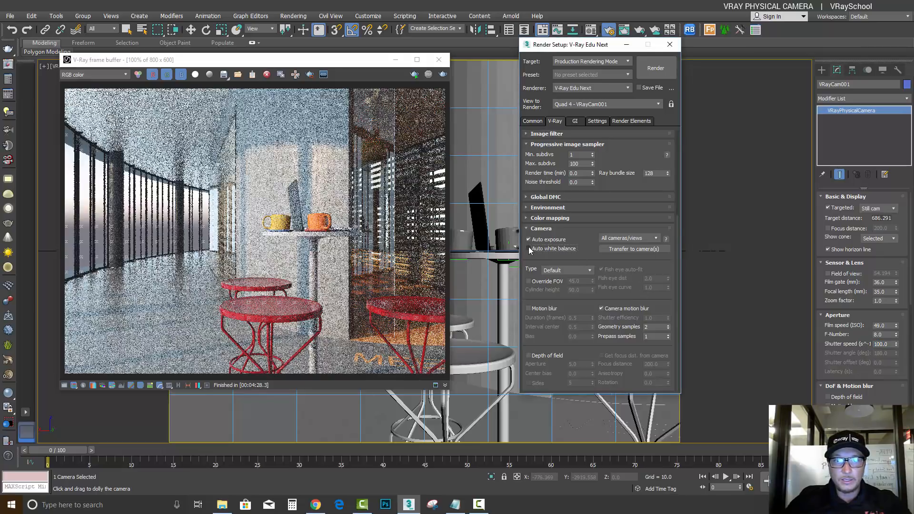
pyautogui.click(528, 240)
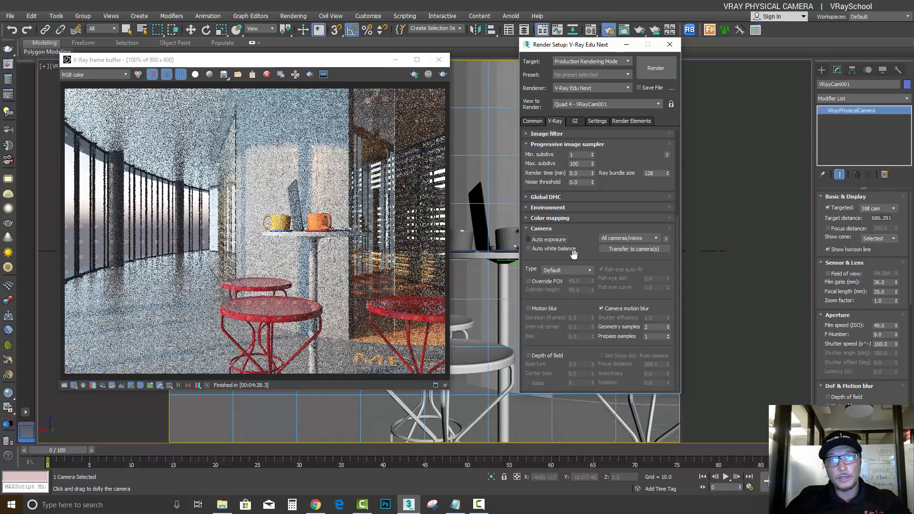
# Minimize the V-Ray frame buffer and clear the VRaySky map from the scene's environment background
pyautogui.moveTo(369, 65); pyautogui.dragTo(384, 68)
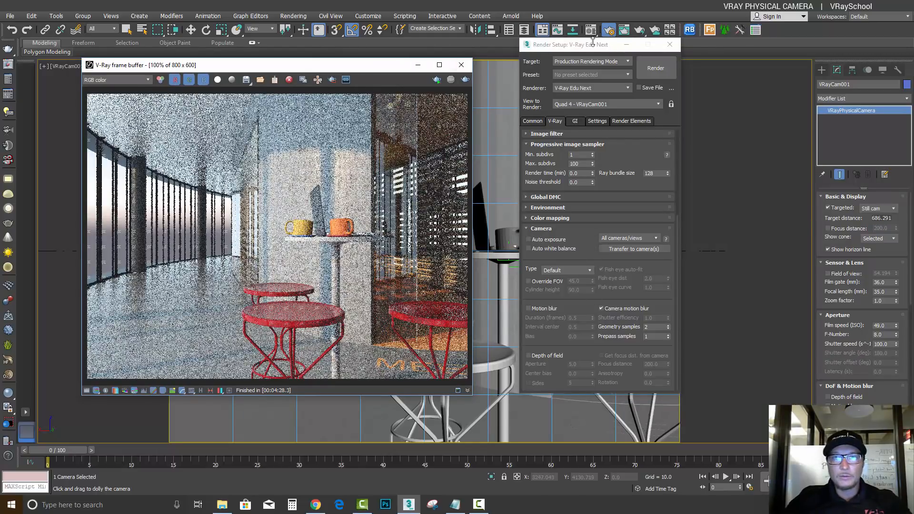
pyautogui.click(416, 67)
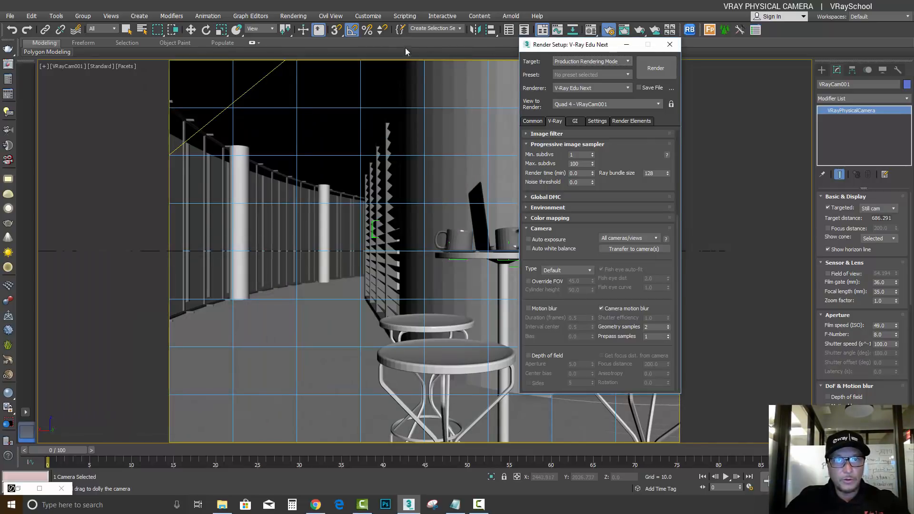
pyautogui.click(294, 16)
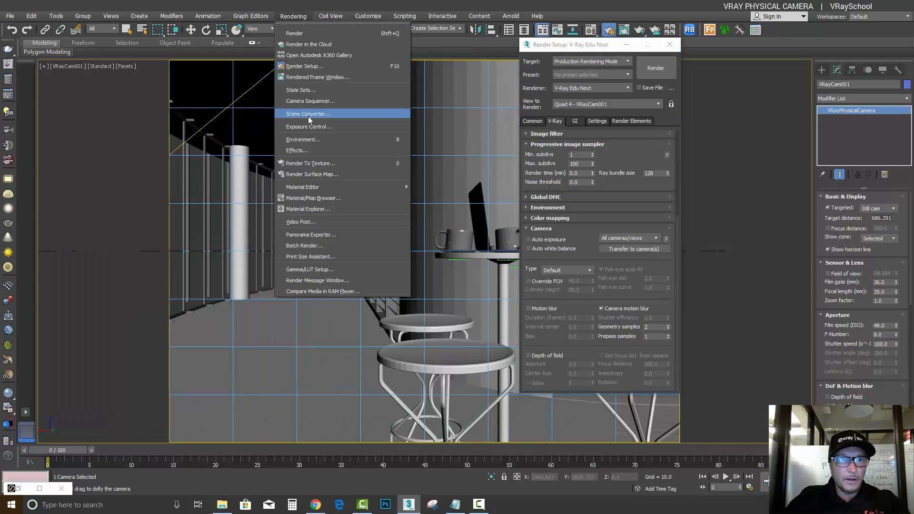
pyautogui.click(314, 136)
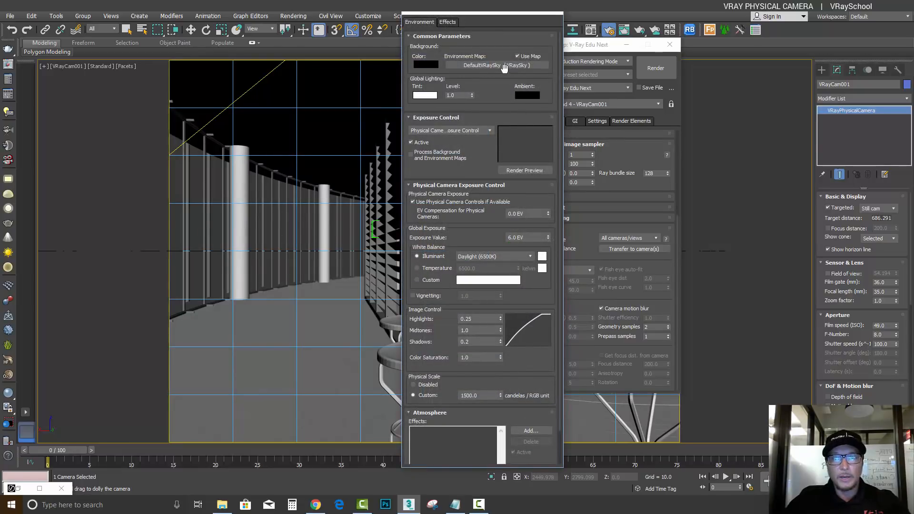
pyautogui.rightClick(518, 68)
pyautogui.click(529, 90)
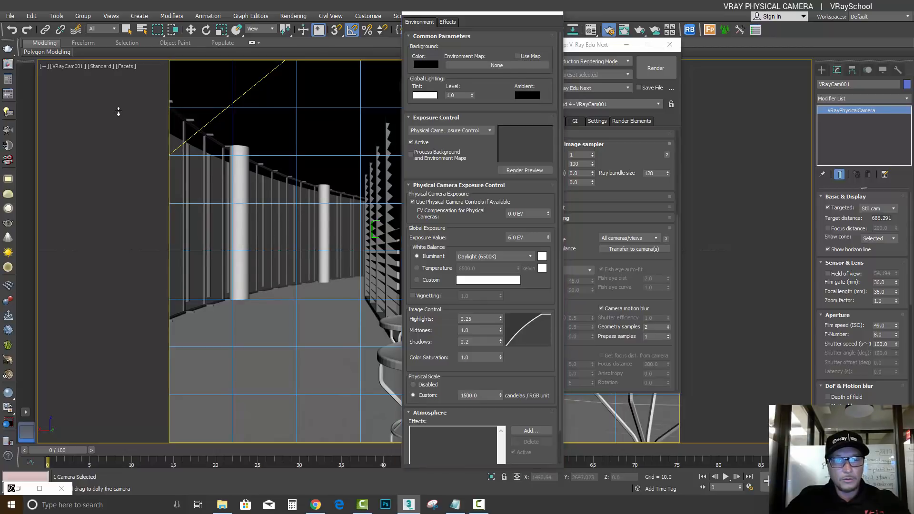
# Arrange the open windows around the Top view, and delete the sun and the plane light beside the ring-shaped building
pyautogui.press('t')
pyautogui.scroll(-2, 491, 21)
pyautogui.moveTo(491, 21); pyautogui.dragTo(140, 21)
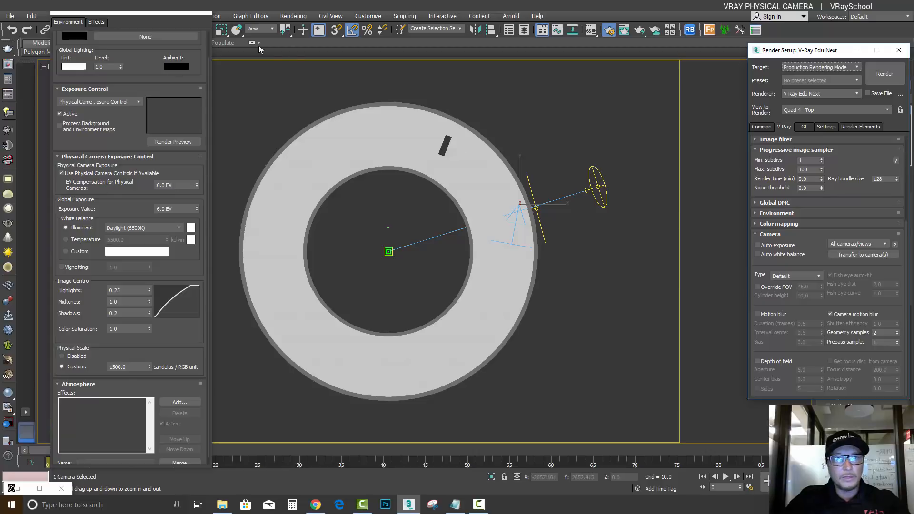
pyautogui.moveTo(147, 16); pyautogui.dragTo(148, 73)
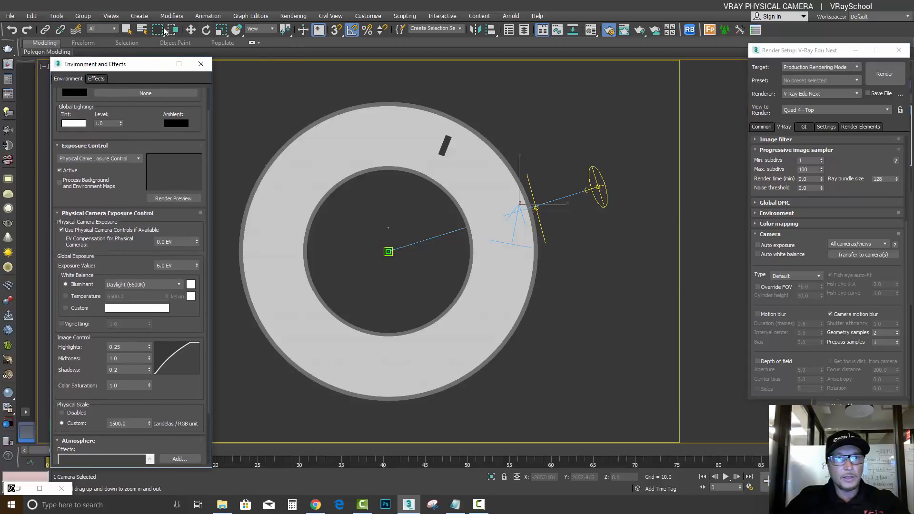
pyautogui.click(126, 30)
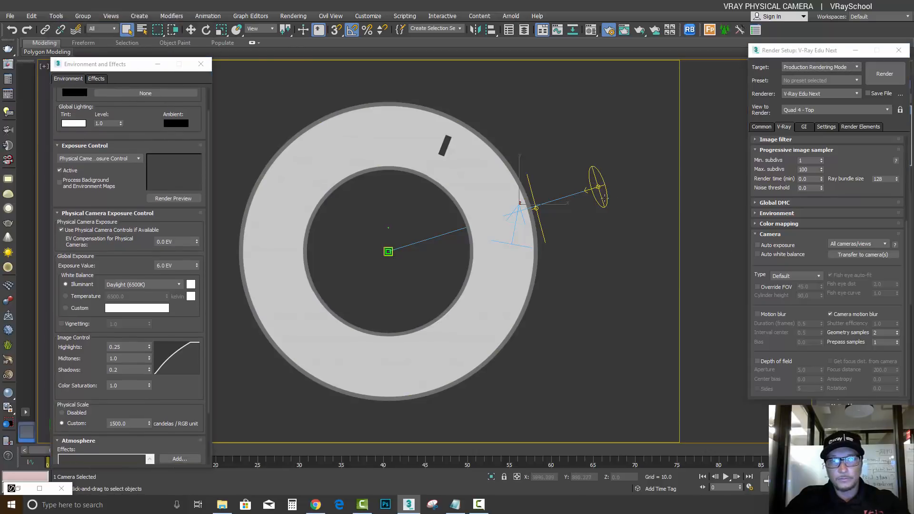
pyautogui.click(598, 187)
pyautogui.press('Delete')
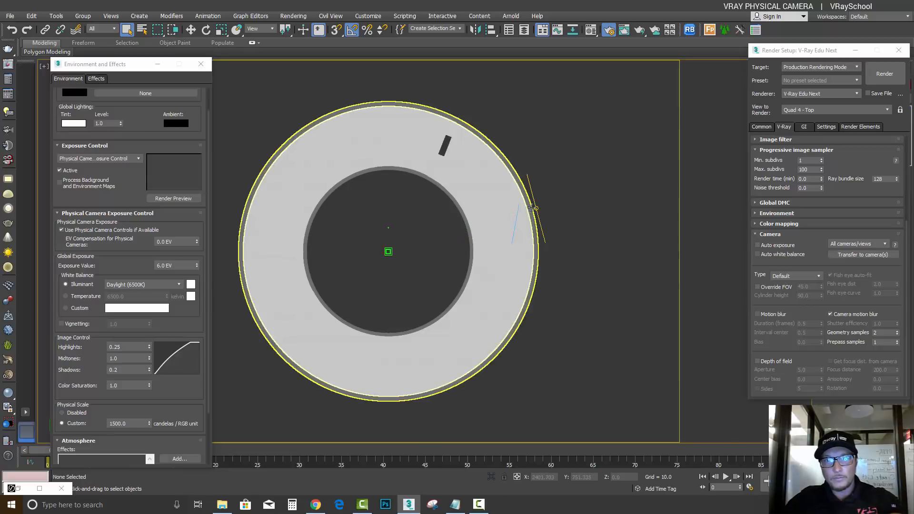
pyautogui.click(536, 201)
pyautogui.press('Delete')
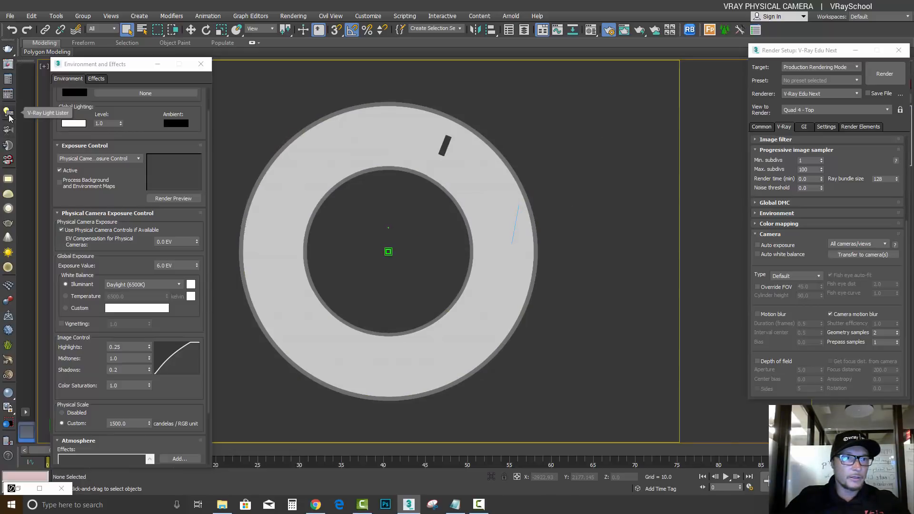
# Place a V-Ray dome light just outside the ring building, and open the Material Editor with Render Setup moved beside it
pyautogui.click(7, 195)
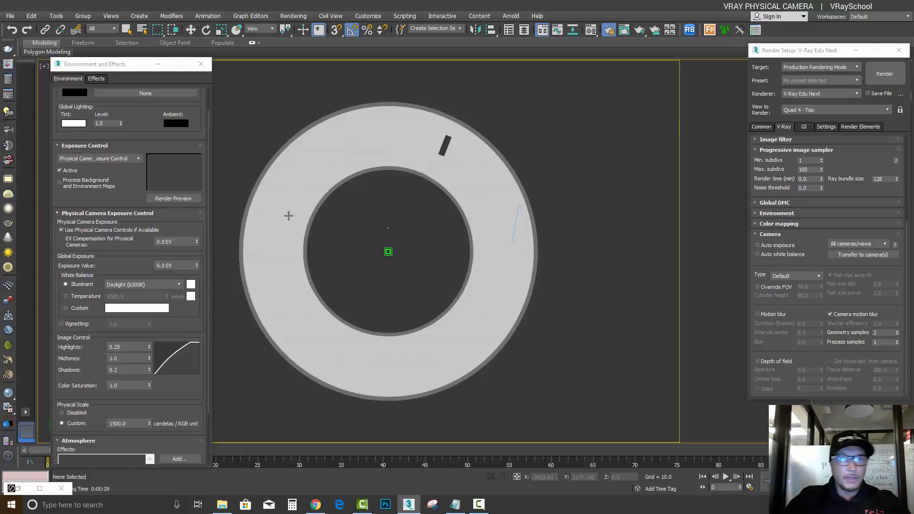
pyautogui.click(555, 164)
pyautogui.moveTo(769, 44); pyautogui.dragTo(768, 59)
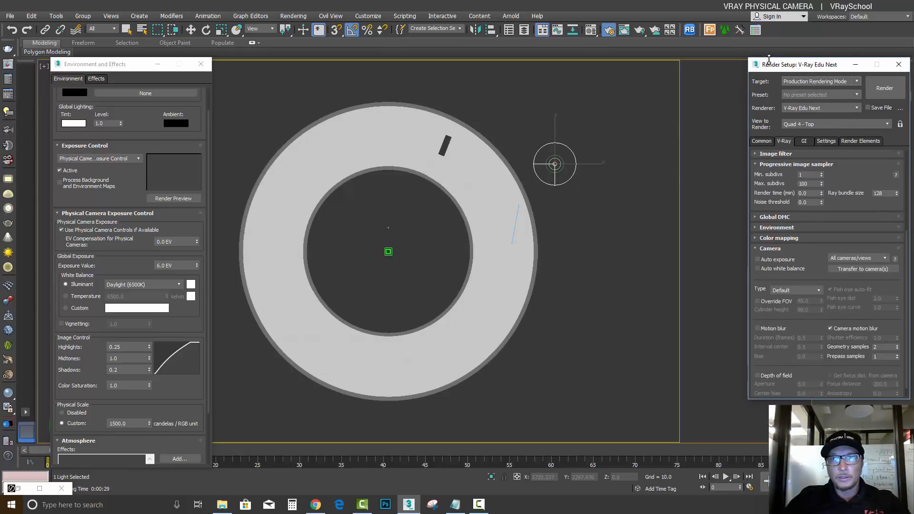
pyautogui.moveTo(781, 65); pyautogui.dragTo(771, 65)
pyautogui.click(592, 29)
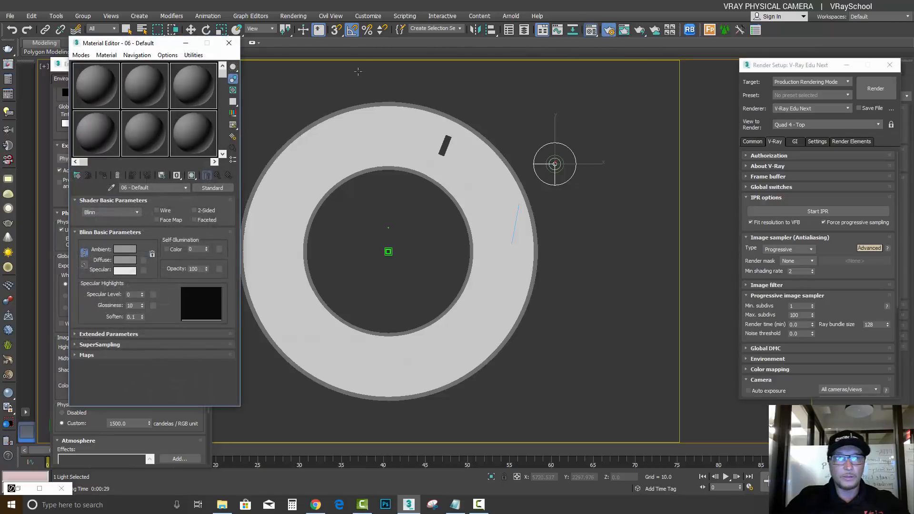
pyautogui.moveTo(800, 68); pyautogui.dragTo(226, 88)
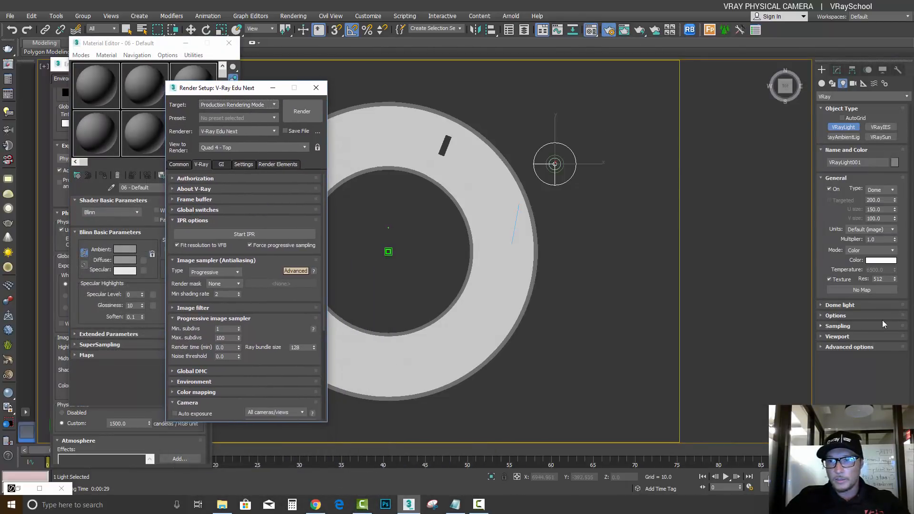
# Assign a VRayHDRI map as the dome light's texture
pyautogui.click(855, 290)
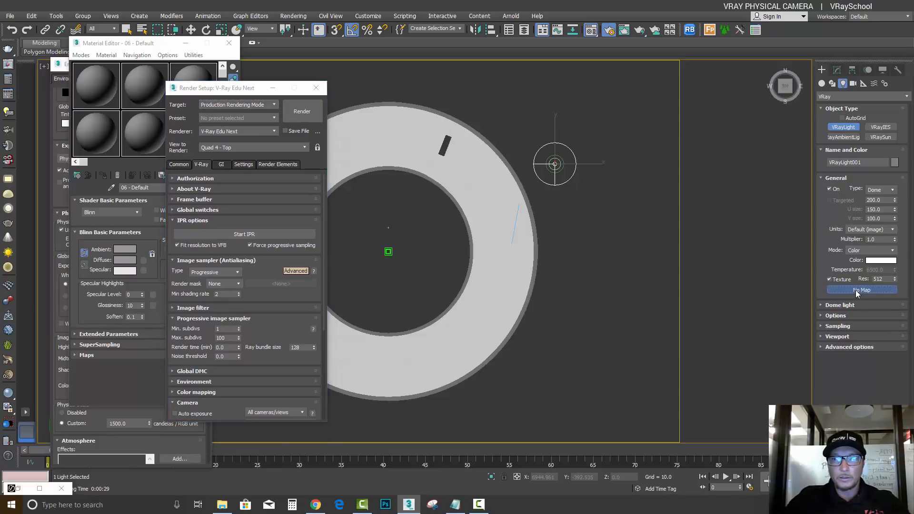
pyautogui.scroll(-12, 538, 338)
pyautogui.click(373, 256)
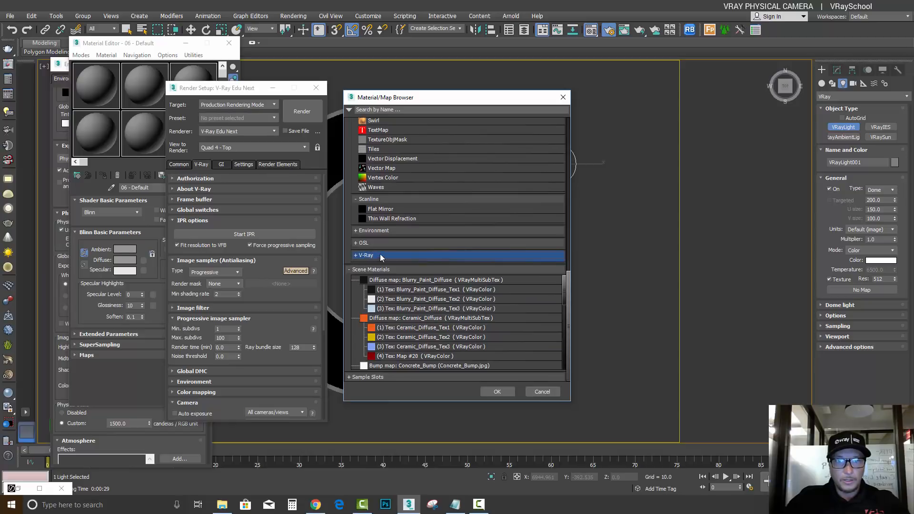
pyautogui.click(405, 256)
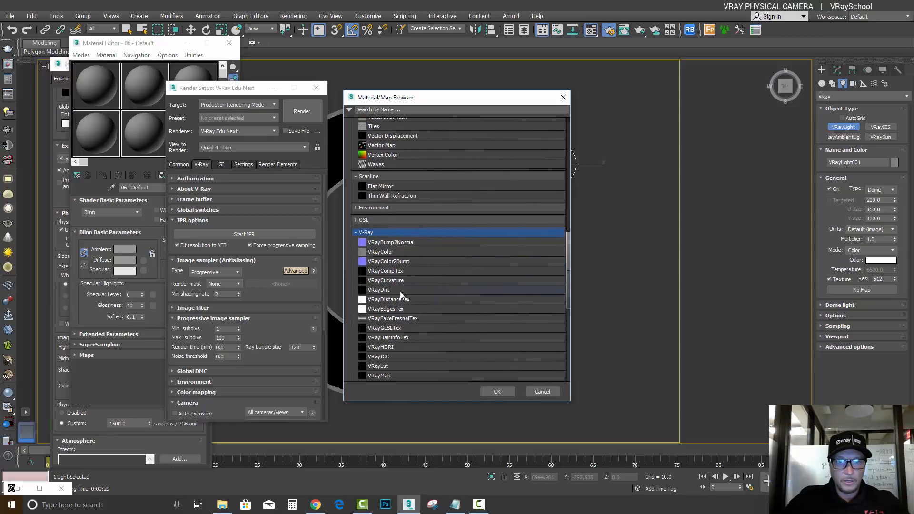
pyautogui.scroll(-1, 399, 277)
pyautogui.doubleClick(393, 312)
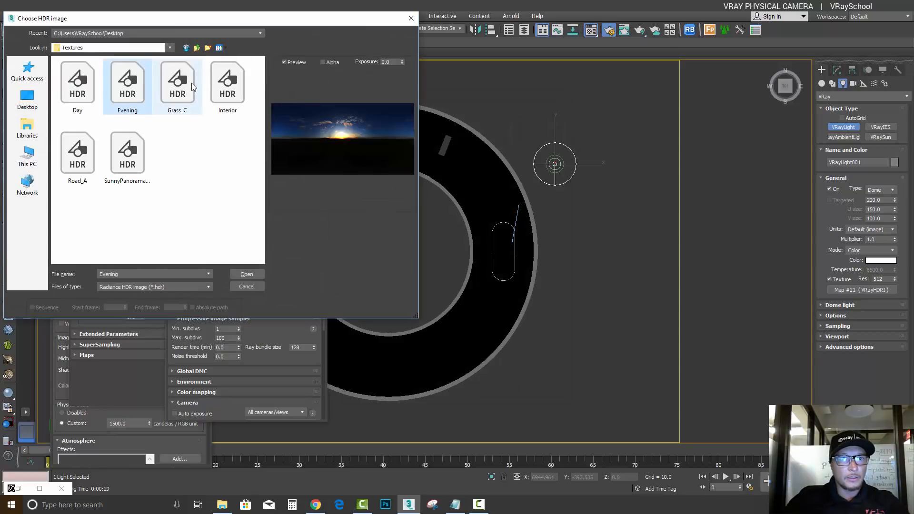
# Preview the available HDR images and load Evening into the dome light's map
pyautogui.click(193, 86)
pyautogui.click(227, 84)
pyautogui.click(128, 157)
pyautogui.click(74, 158)
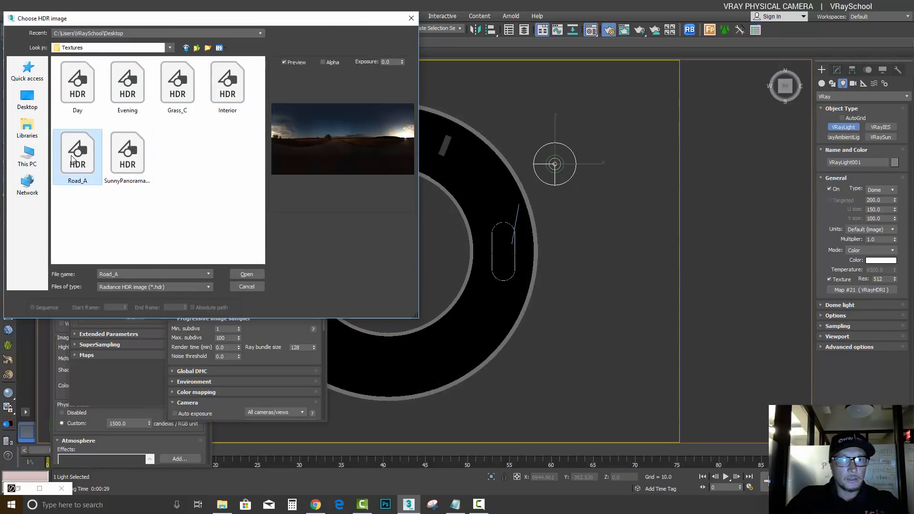
pyautogui.click(129, 81)
pyautogui.click(252, 275)
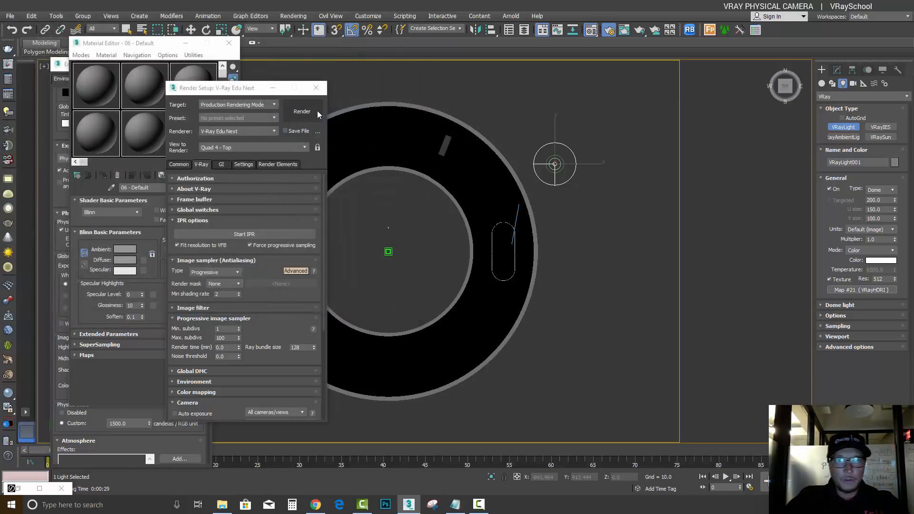
# Copy the dome light's HDRI map into the first material slot as an instance and set its inverse gamma to 0.7
pyautogui.click(292, 92)
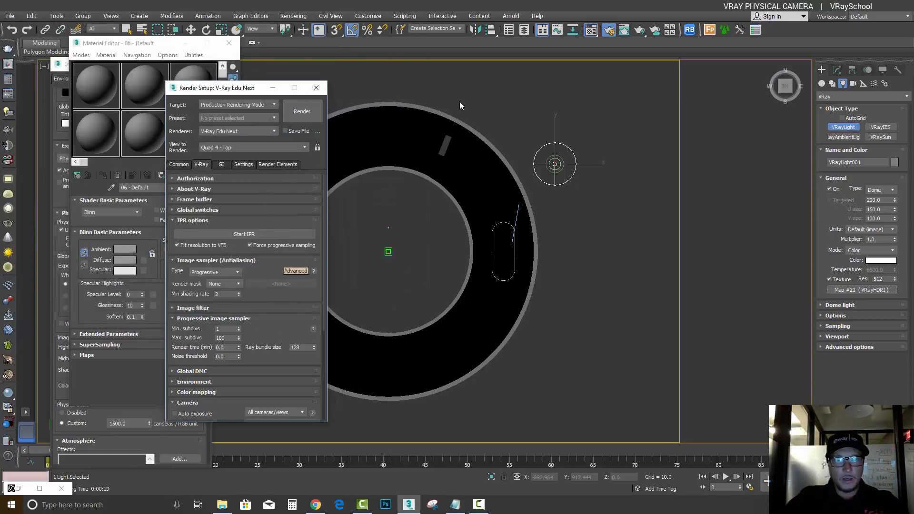
pyautogui.click(316, 88)
pyautogui.moveTo(861, 290); pyautogui.dragTo(88, 90)
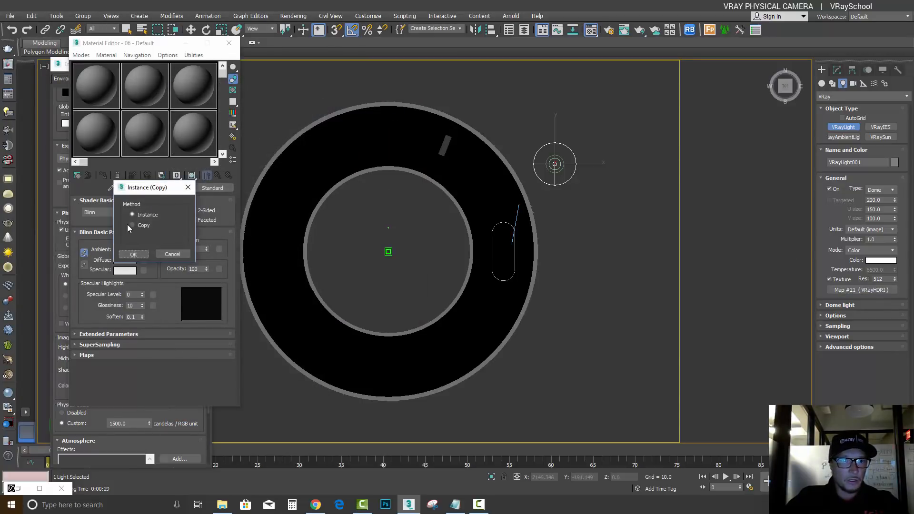
pyautogui.click(135, 255)
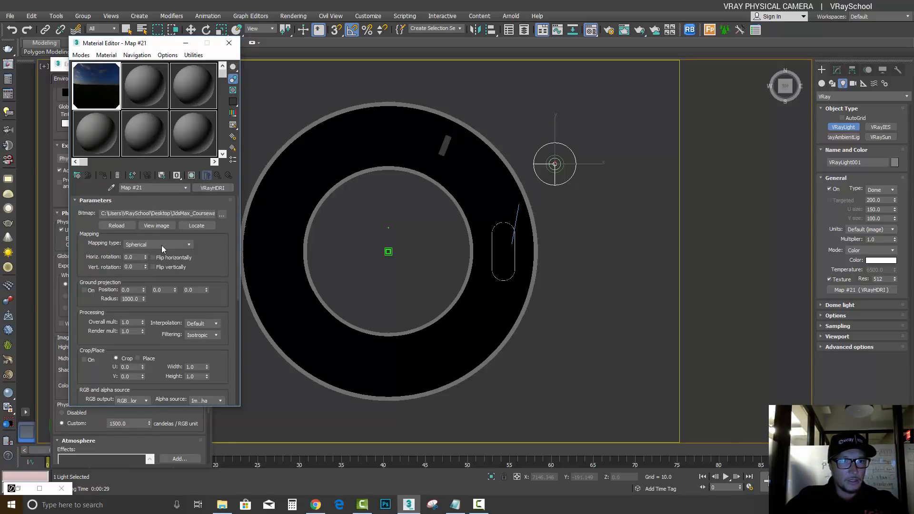
pyautogui.scroll(-1, 173, 325)
pyautogui.scroll(-5, 173, 325)
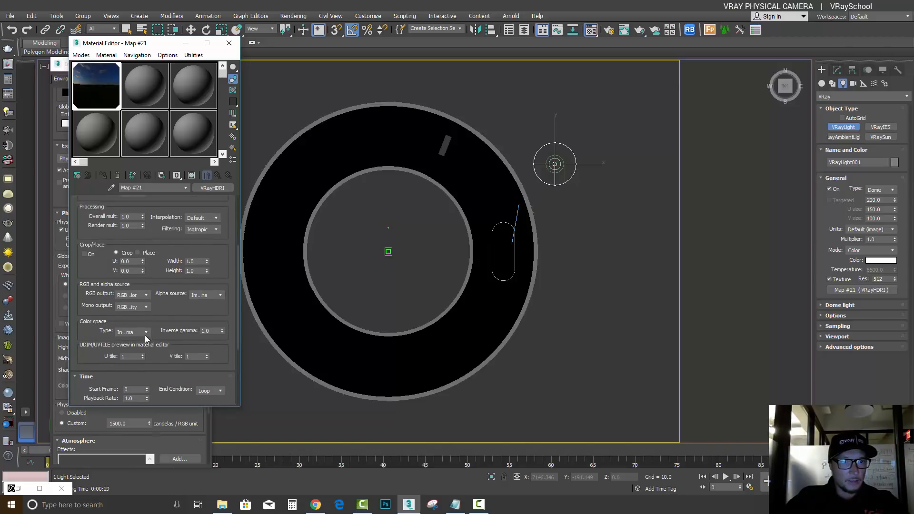
pyautogui.click(209, 330)
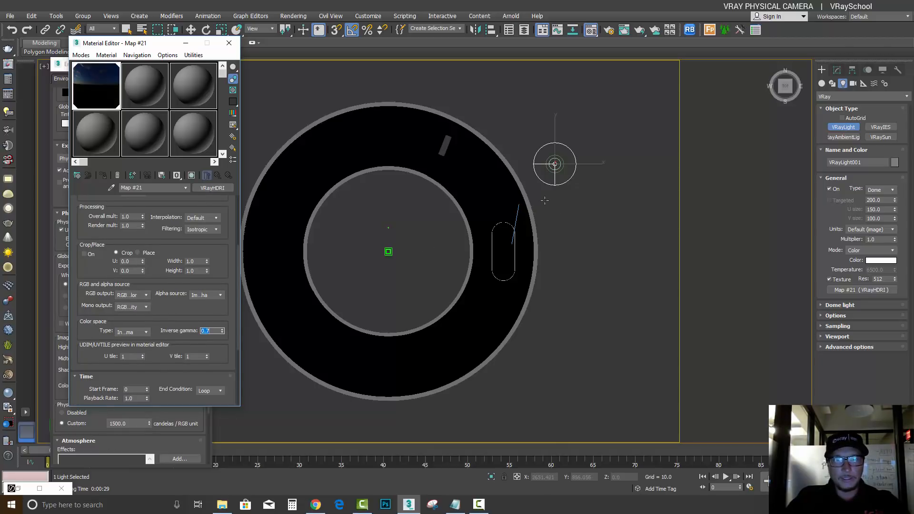
# Return to the VRayCam001 view, run a test render with the dome lighting, and stop it after the first passes
pyautogui.click(555, 171)
pyautogui.press('c')
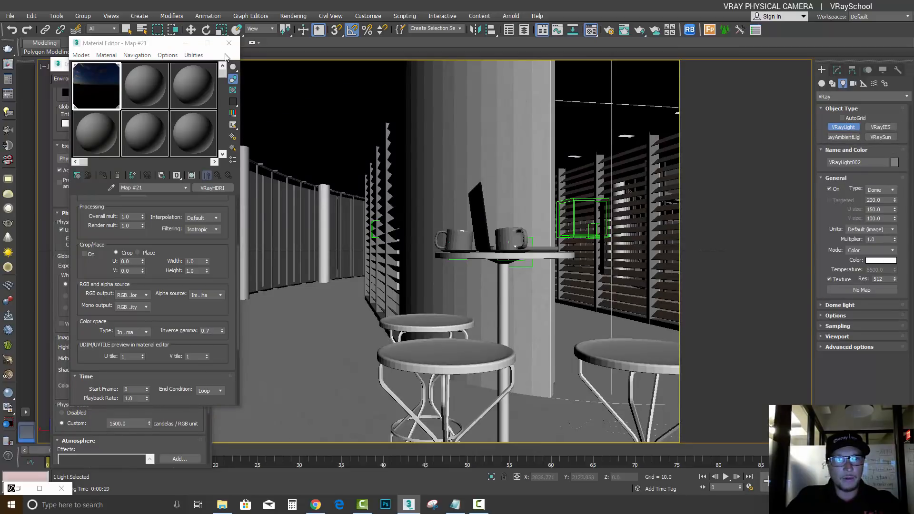
pyautogui.moveTo(157, 47); pyautogui.dragTo(334, 69)
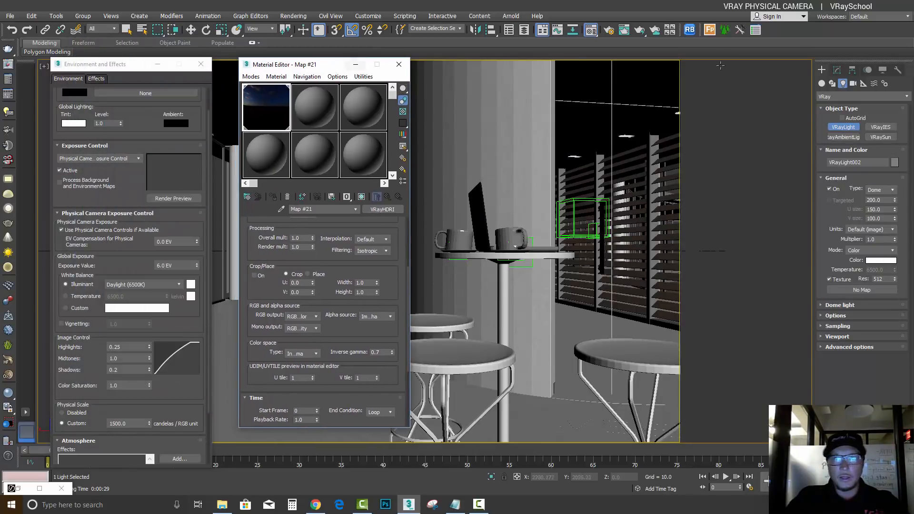
pyautogui.hotkey('shift', 'q')
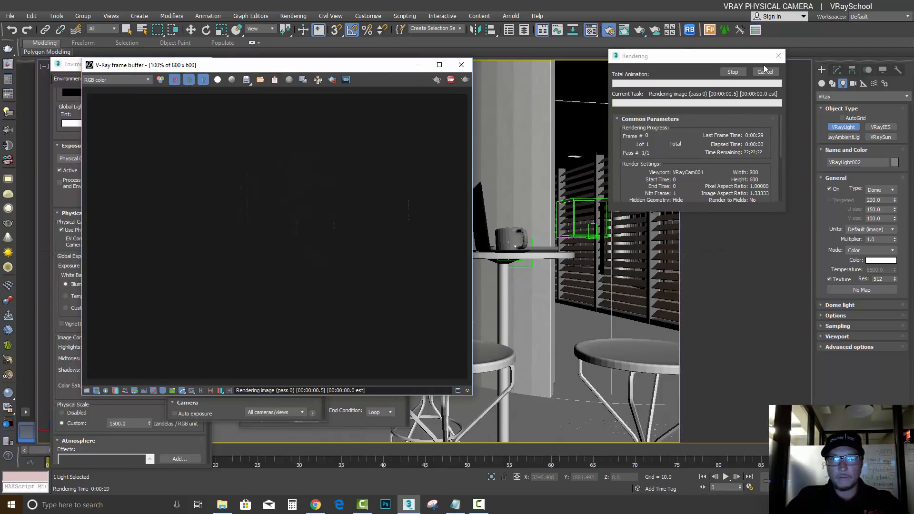
pyautogui.moveTo(336, 65); pyautogui.dragTo(478, 63)
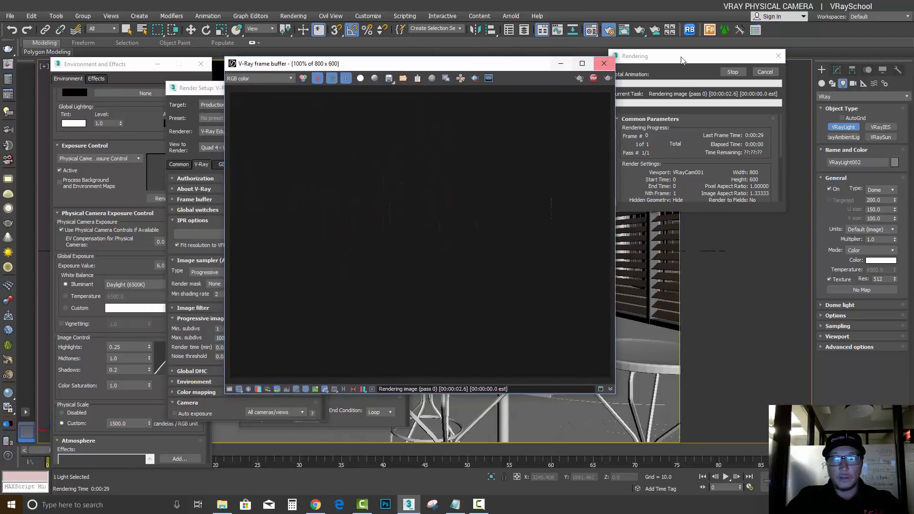
pyautogui.click(764, 73)
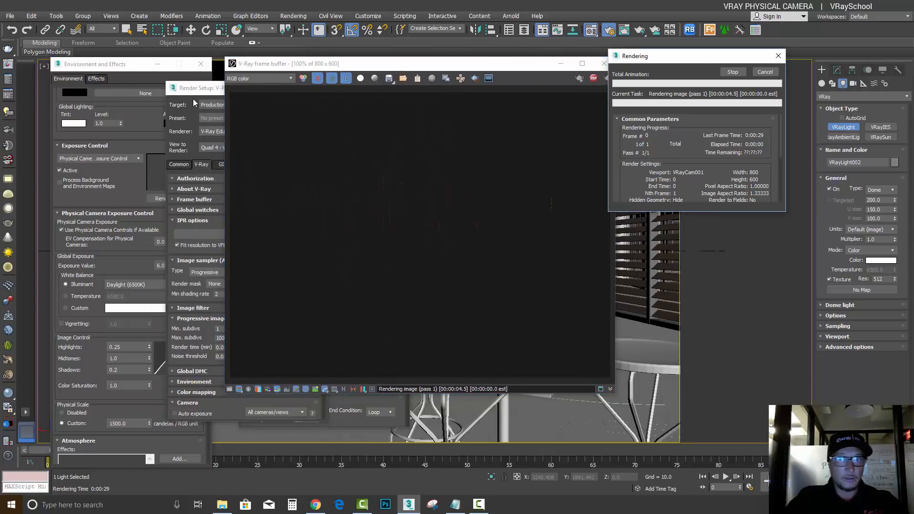
pyautogui.click(594, 78)
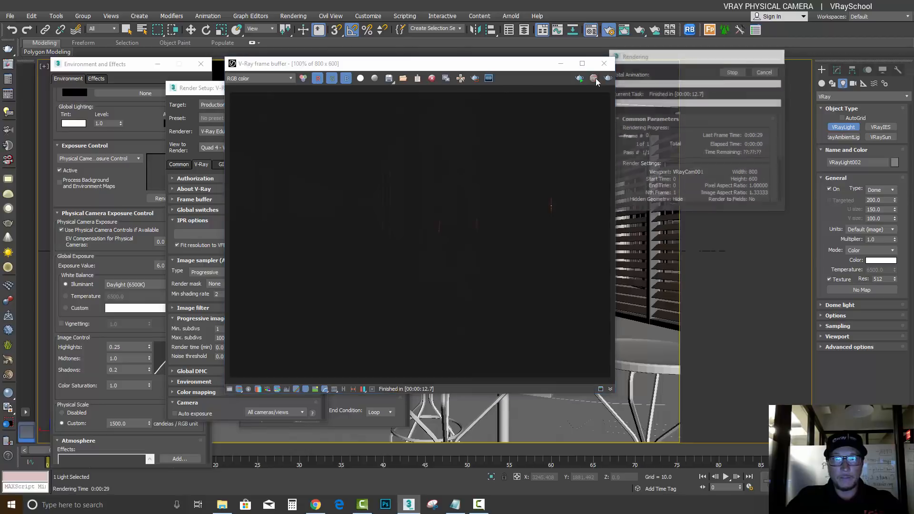
# Enable Auto exposure in the V-Ray camera settings of Render Setup and start an interactive render
pyautogui.click(197, 94)
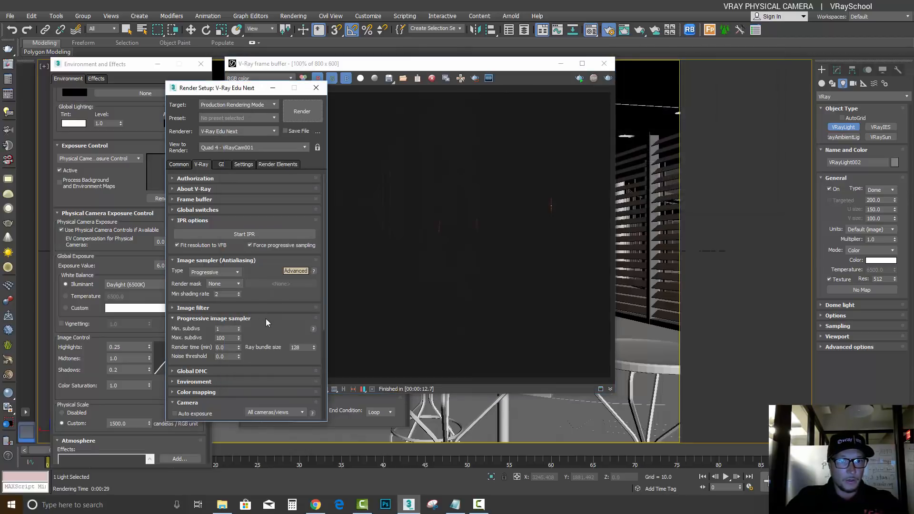
pyautogui.scroll(-5, 267, 329)
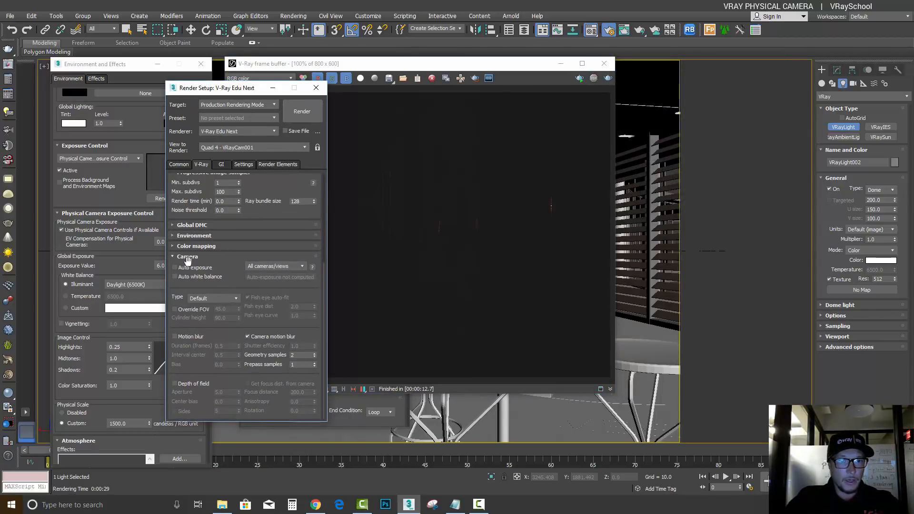
pyautogui.click(175, 268)
pyautogui.click(176, 276)
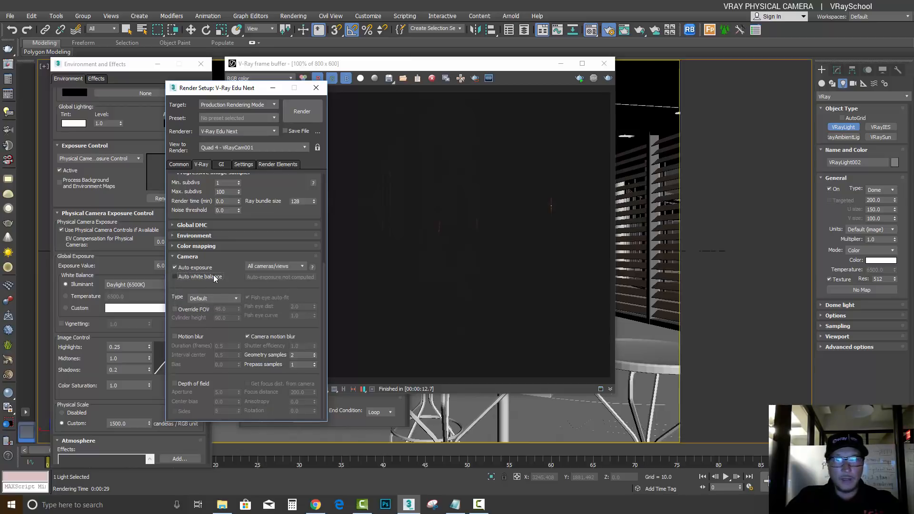
pyautogui.click(579, 80)
pyautogui.click(578, 79)
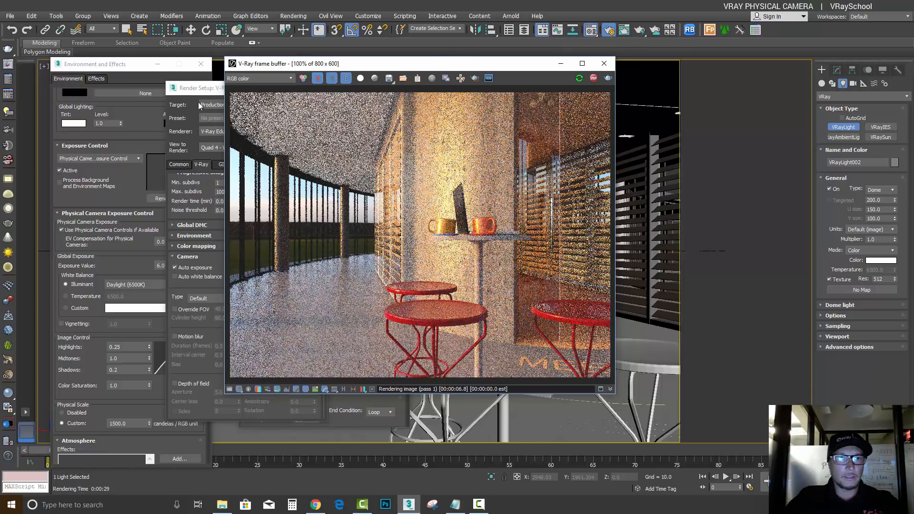
# Close Environment and Effects, and arrange the frame buffer beside the Material Editor with the HDRI map's mapping settings in view
pyautogui.click(201, 63)
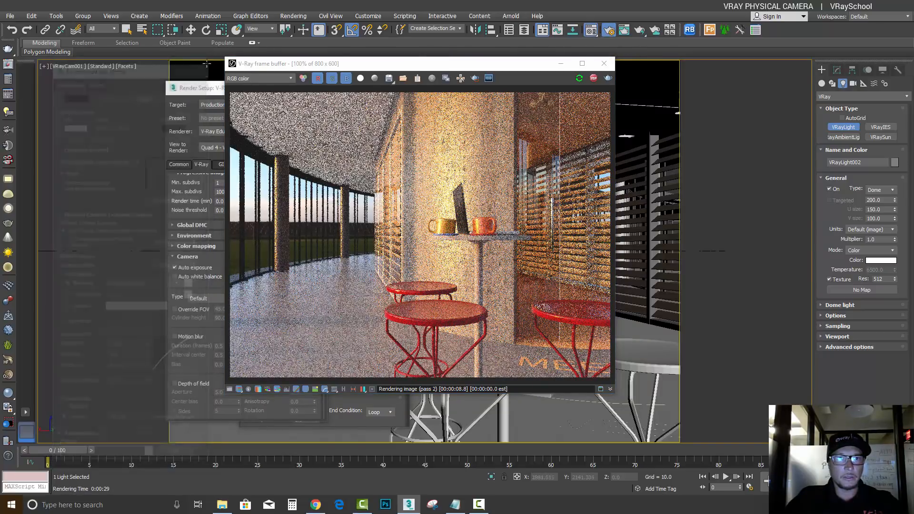
pyautogui.moveTo(466, 66); pyautogui.dragTo(589, 65)
pyautogui.moveTo(310, 67); pyautogui.dragTo(118, 64)
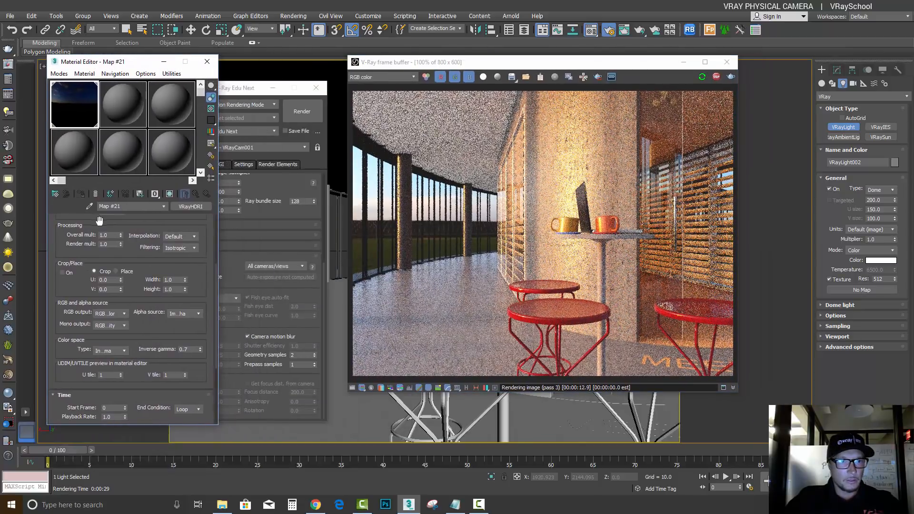
pyautogui.moveTo(141, 267); pyautogui.dragTo(142, 347)
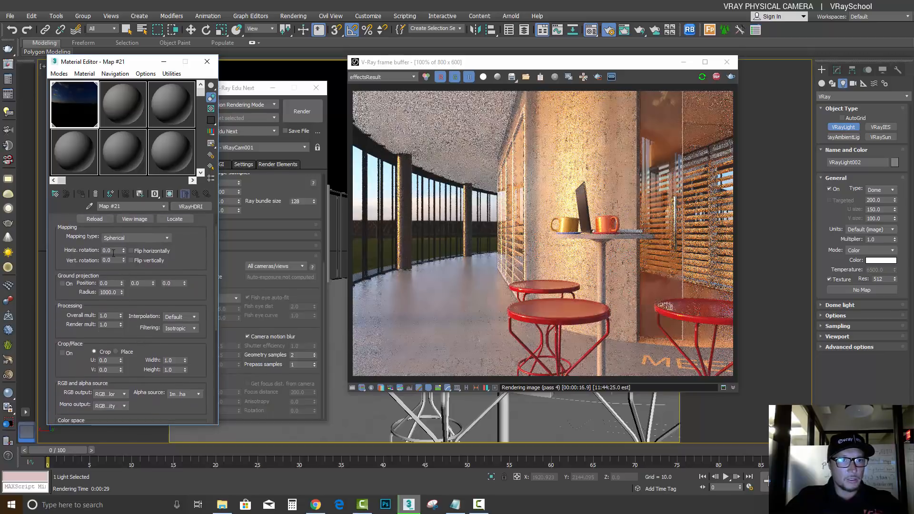
# Try different horizontal rotations of the HDRI map against the interactive render and settle on -45
pyautogui.moveTo(125, 233); pyautogui.dragTo(127, 223)
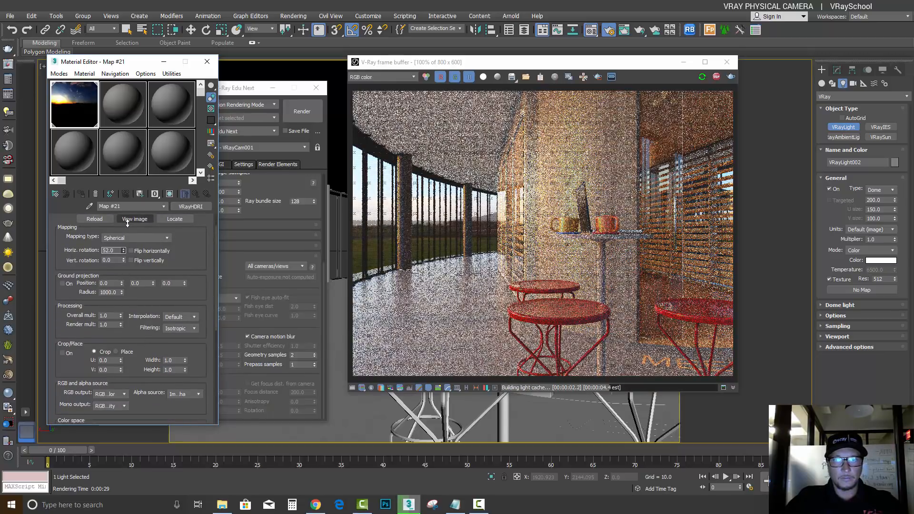
pyautogui.moveTo(127, 224); pyautogui.dragTo(129, 268)
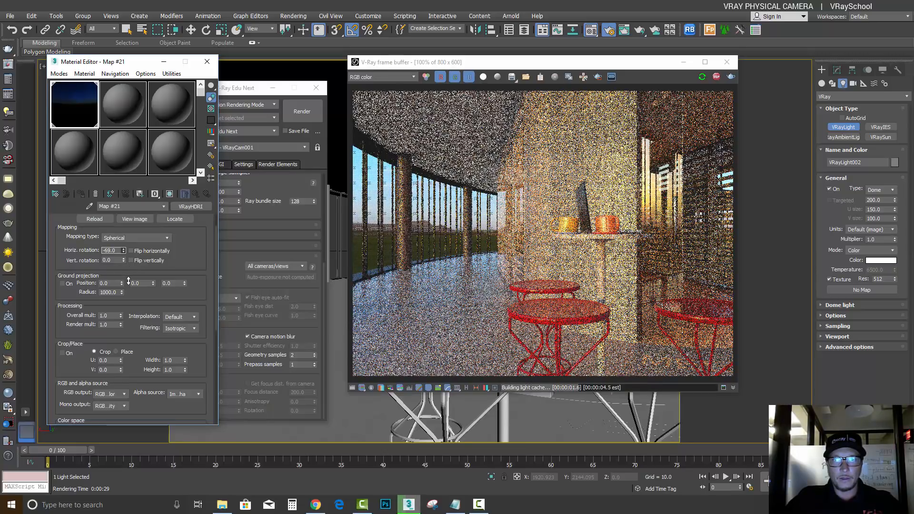
pyautogui.moveTo(128, 281); pyautogui.dragTo(136, 321)
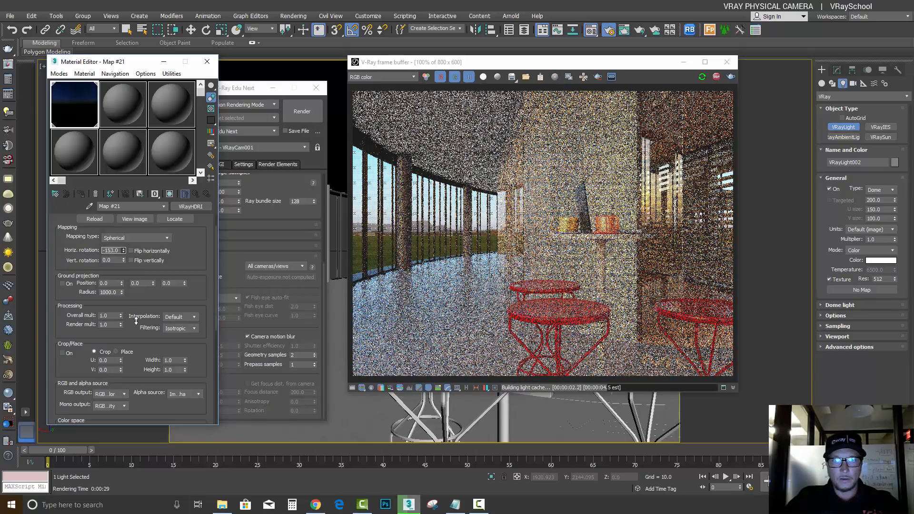
pyautogui.moveTo(136, 321); pyautogui.dragTo(139, 261)
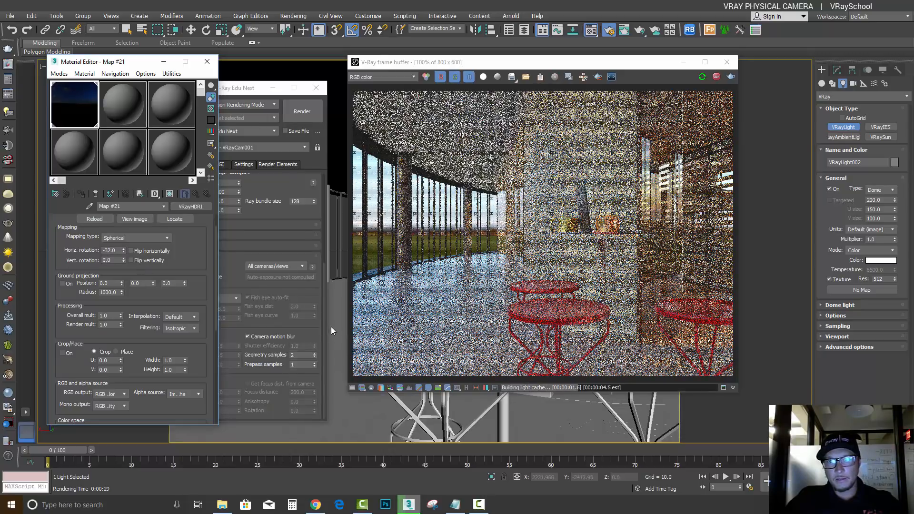
pyautogui.moveTo(124, 253); pyautogui.dragTo(134, 283)
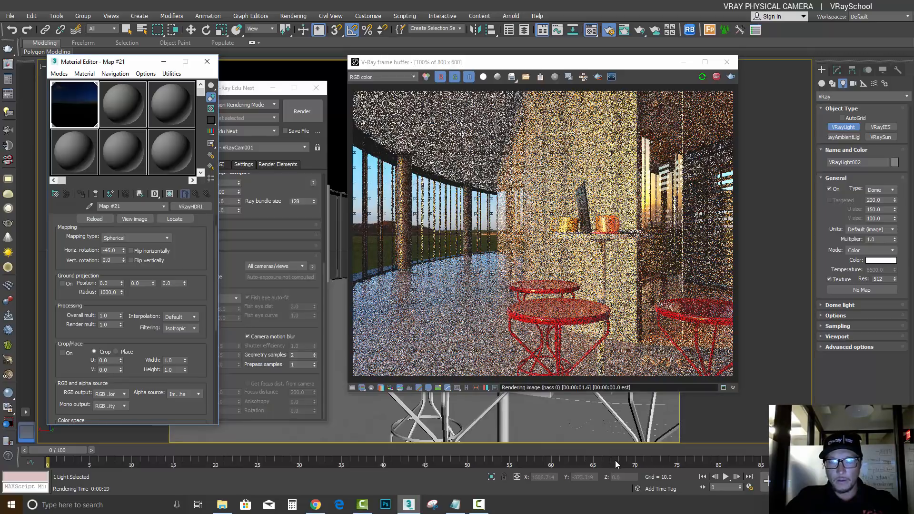
# Check the white balance settings of VRayCam001 and enable Auto white balance in Render Setup's V-Ray camera settings
pyautogui.click(244, 89)
pyautogui.moveTo(240, 88); pyautogui.dragTo(200, 56)
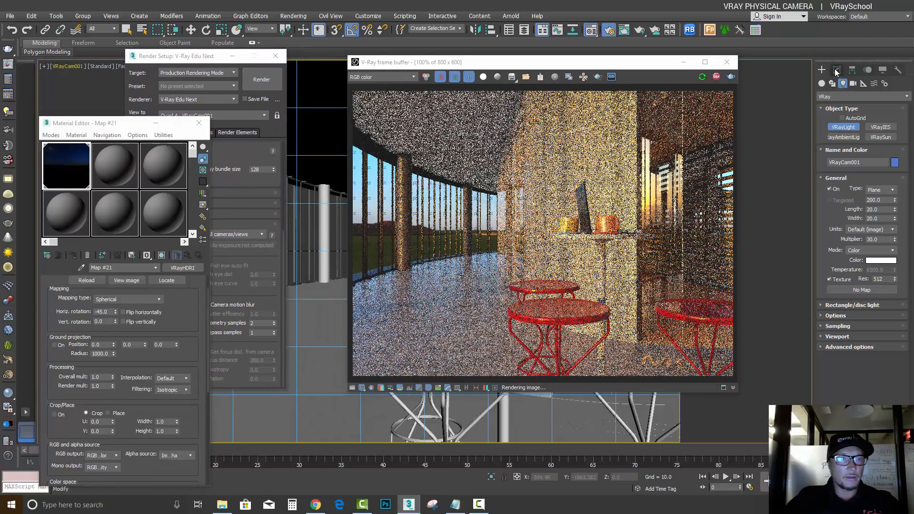
pyautogui.click(836, 71)
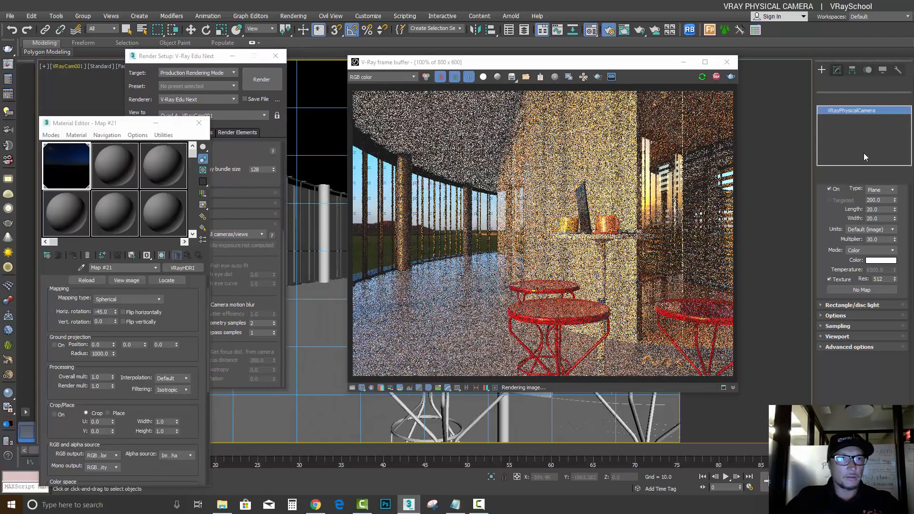
pyautogui.moveTo(858, 365); pyautogui.dragTo(862, 255)
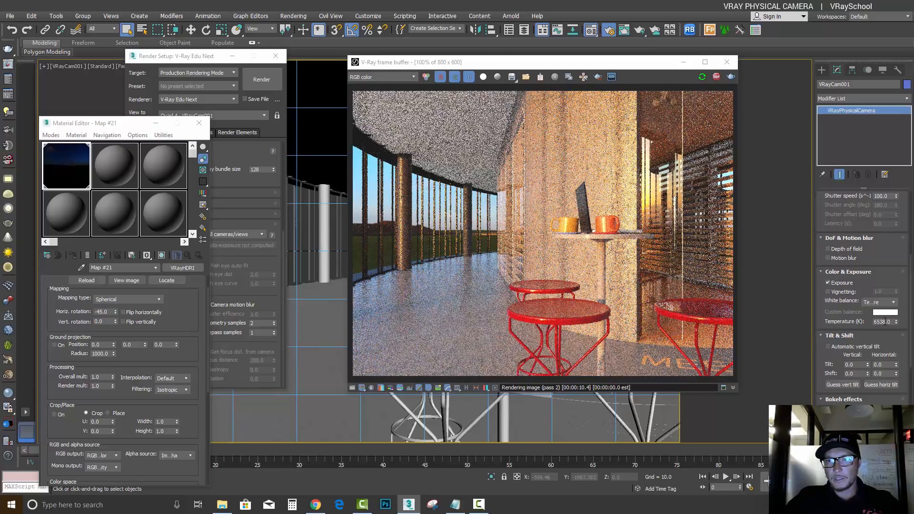
pyautogui.click(202, 58)
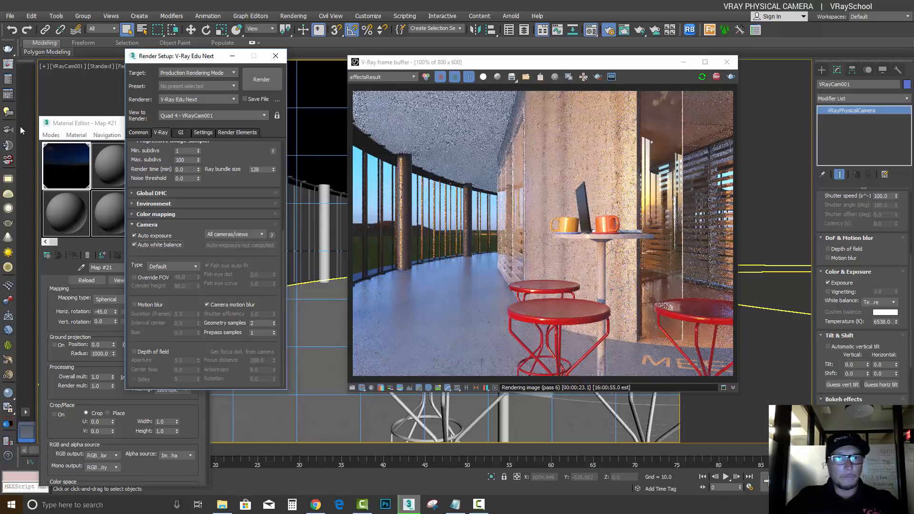
pyautogui.moveTo(213, 59); pyautogui.dragTo(185, 62)
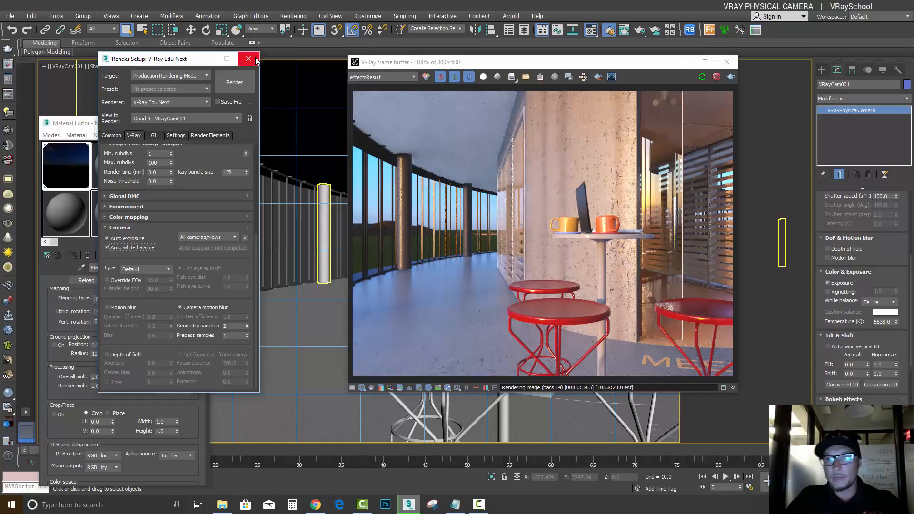
# Enable Depth of field on VRayCam001 and set its F-Number to 1.8, keeping the film speed at 49
pyautogui.moveTo(893, 294); pyautogui.dragTo(896, 353)
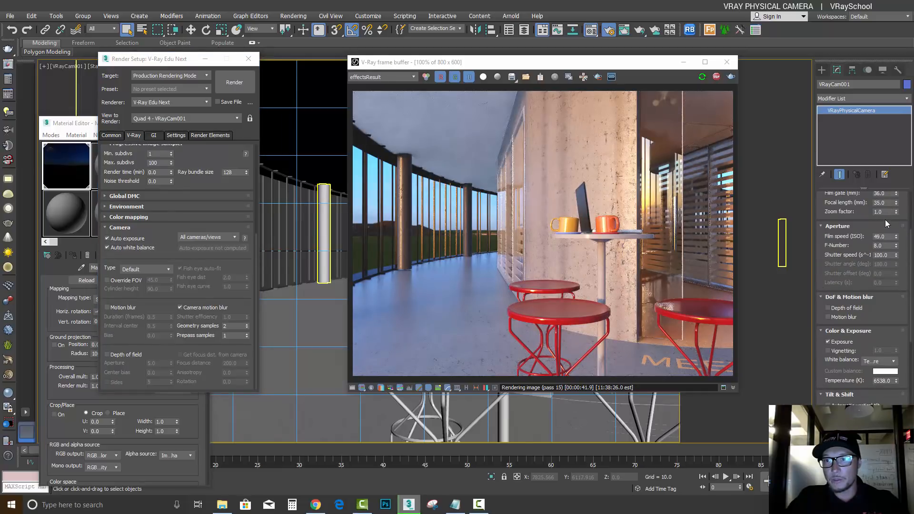
pyautogui.click(885, 246)
pyautogui.click(829, 309)
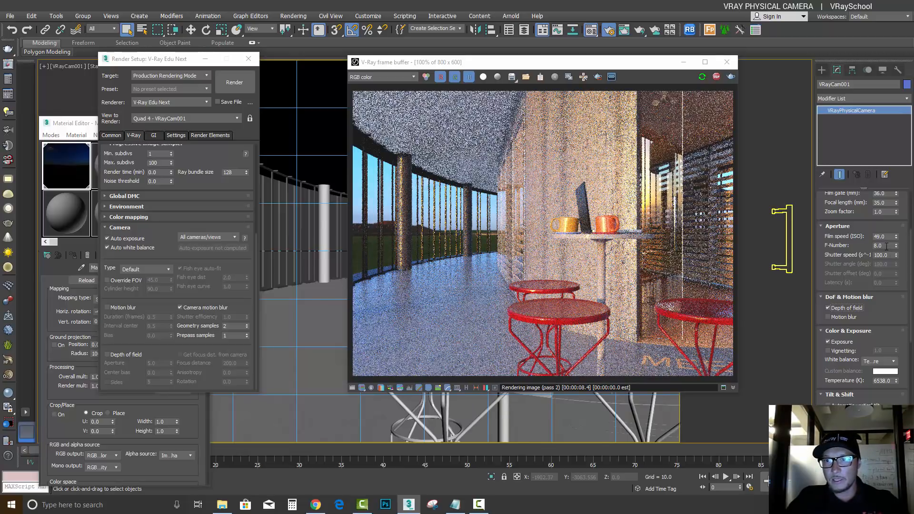
pyautogui.click(107, 238)
pyautogui.click(888, 237)
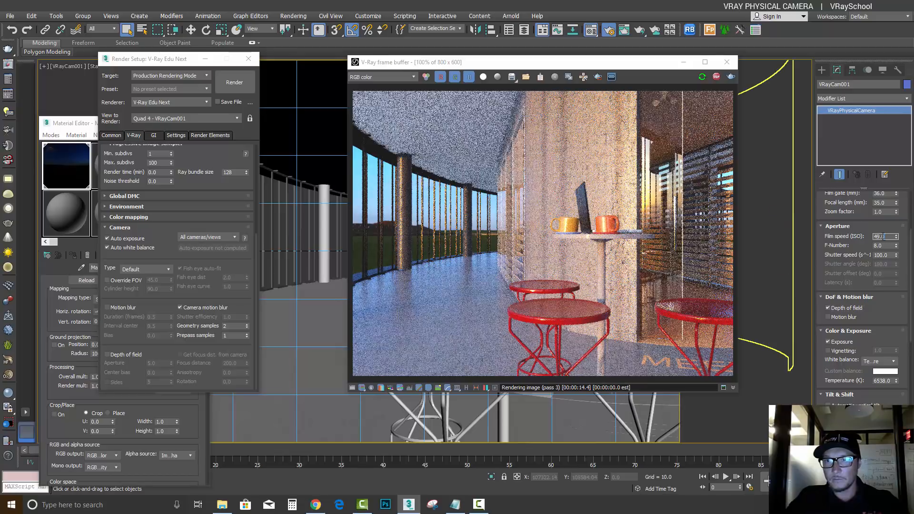
pyautogui.write('49')
pyautogui.press('Tab')
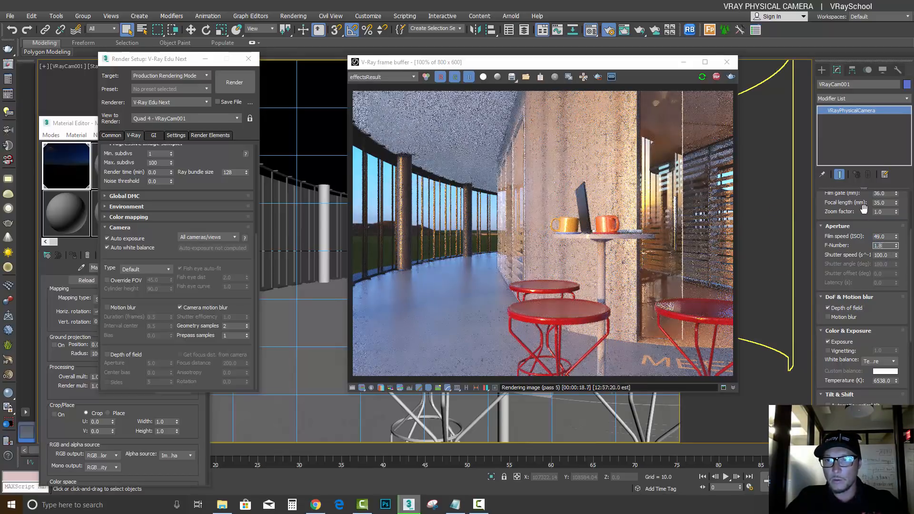
pyautogui.press('Return')
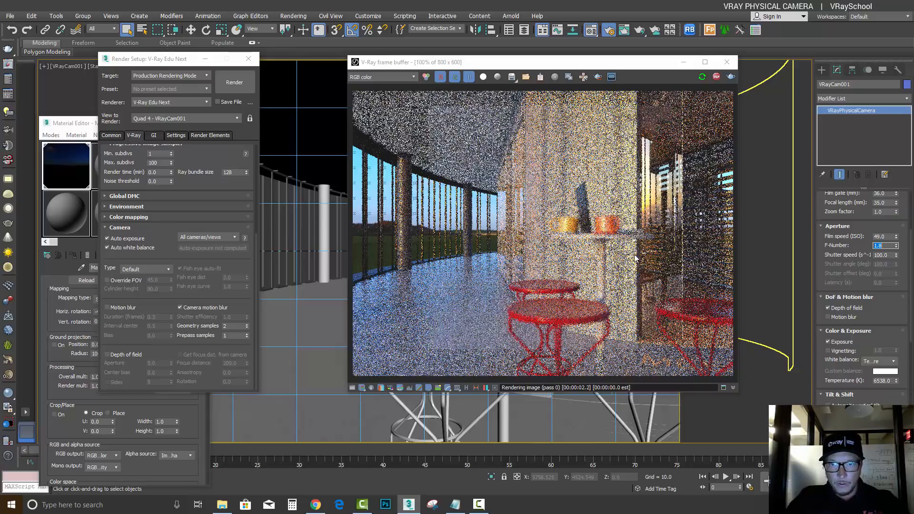
# In a wireframe Top view, move the VRayCam001 target from the meeting room wall to the table beside the stools
pyautogui.click(684, 65)
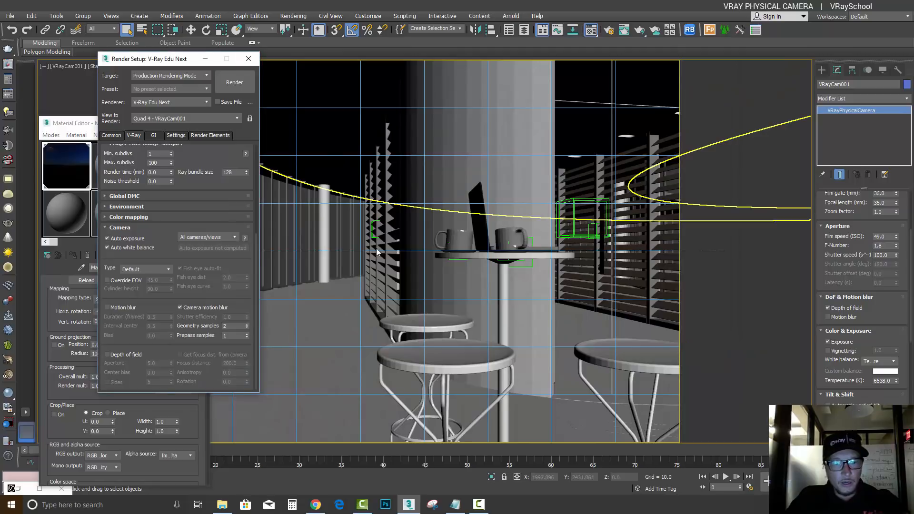
pyautogui.click(246, 58)
pyautogui.press('t')
pyautogui.scroll(15, 519, 250)
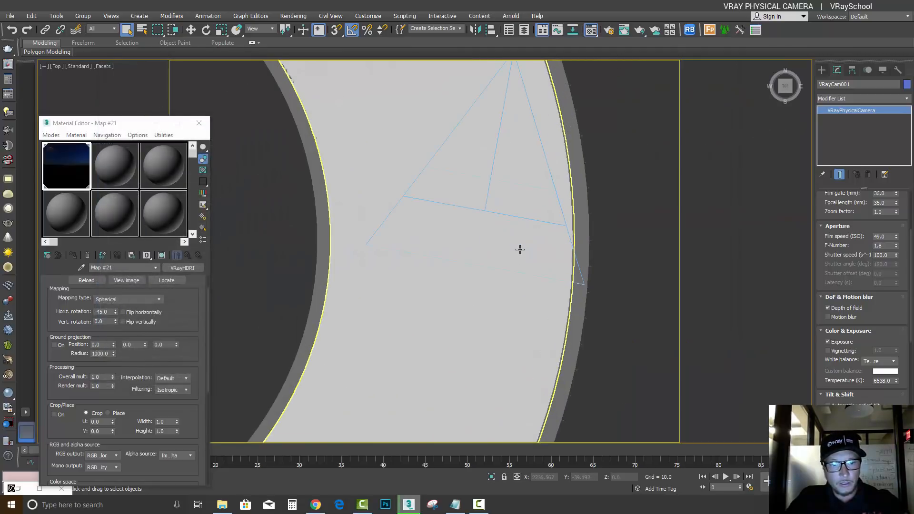
pyautogui.press('F3')
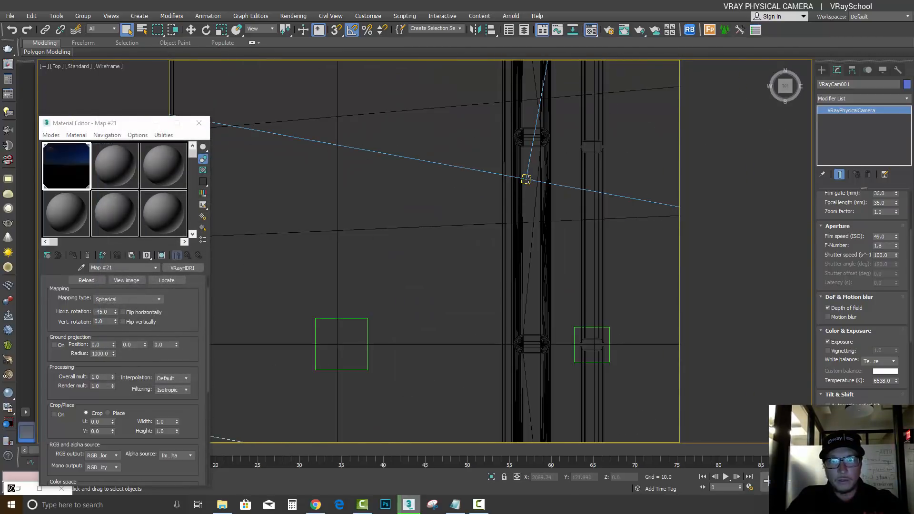
pyautogui.click(527, 179)
pyautogui.scroll(-5, 527, 179)
pyautogui.click(190, 29)
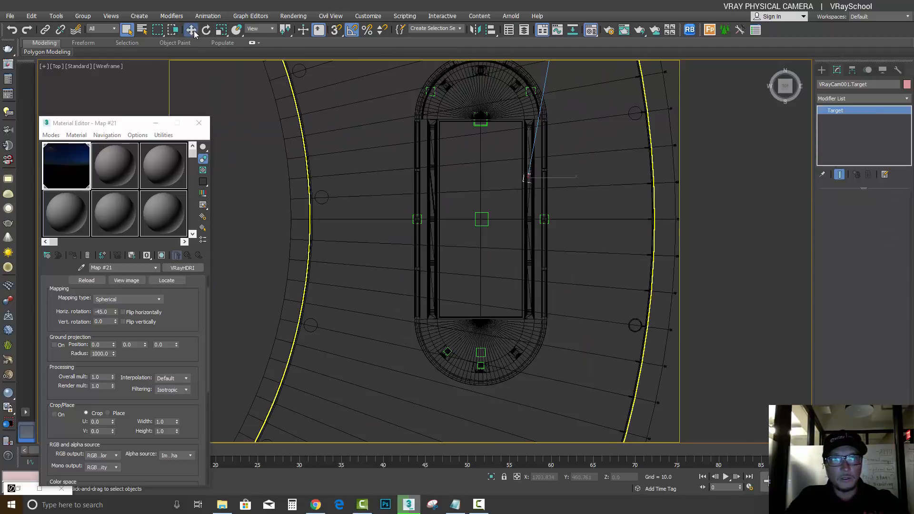
pyautogui.moveTo(529, 181); pyautogui.dragTo(522, 338, button='middle')
pyautogui.moveTo(533, 332); pyautogui.dragTo(567, 155)
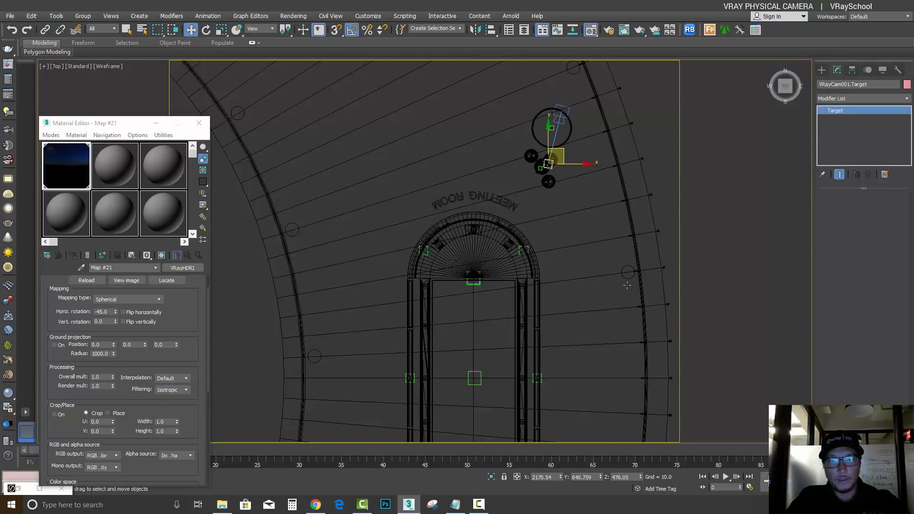
# Return to the shaded VRayCam001 view, render it, and shrink the frame buffer to a window clear of the camera parameters
pyautogui.press('c')
pyautogui.press('F3')
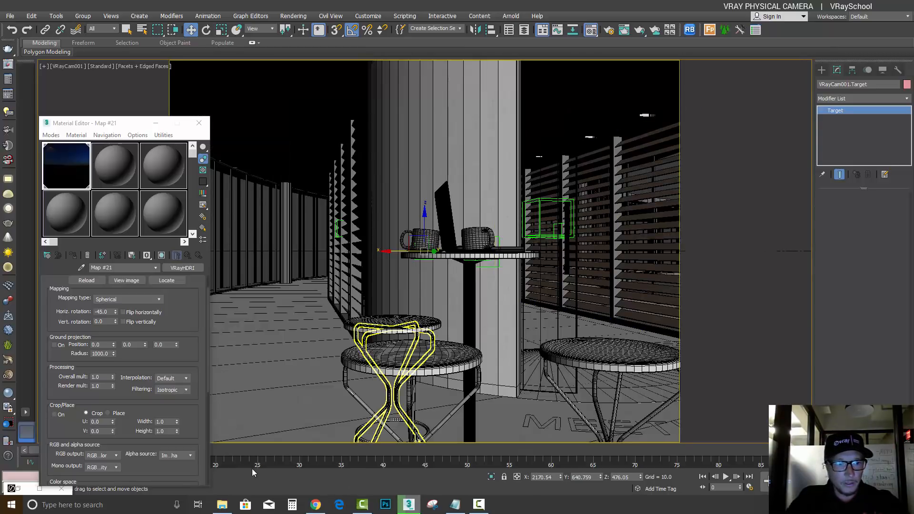
pyautogui.hotkey('shift', 'q')
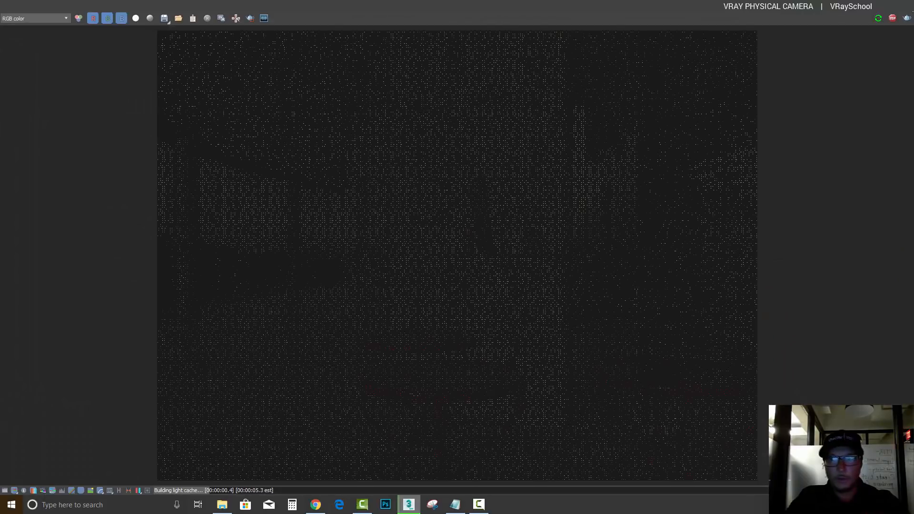
pyautogui.click(885, 6)
pyautogui.moveTo(608, 68); pyautogui.dragTo(376, 41)
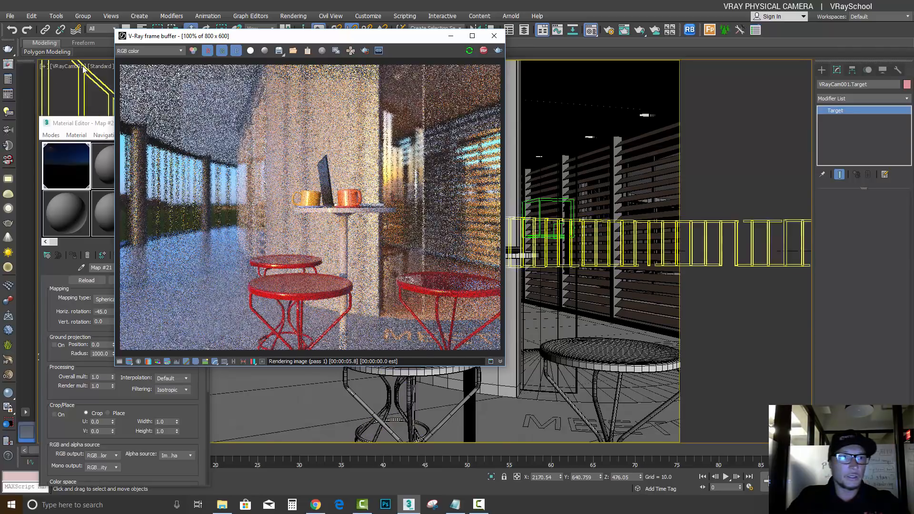
# Select VRayCam001 and review its target distance, lens and aperture settings alongside the depth of field render
pyautogui.click(83, 71)
pyautogui.click(105, 246)
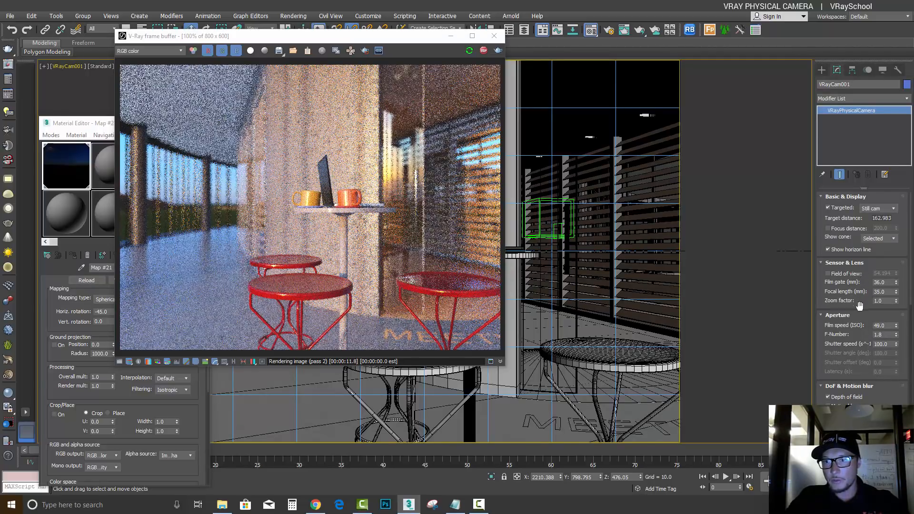
pyautogui.moveTo(852, 274); pyautogui.dragTo(867, 286)
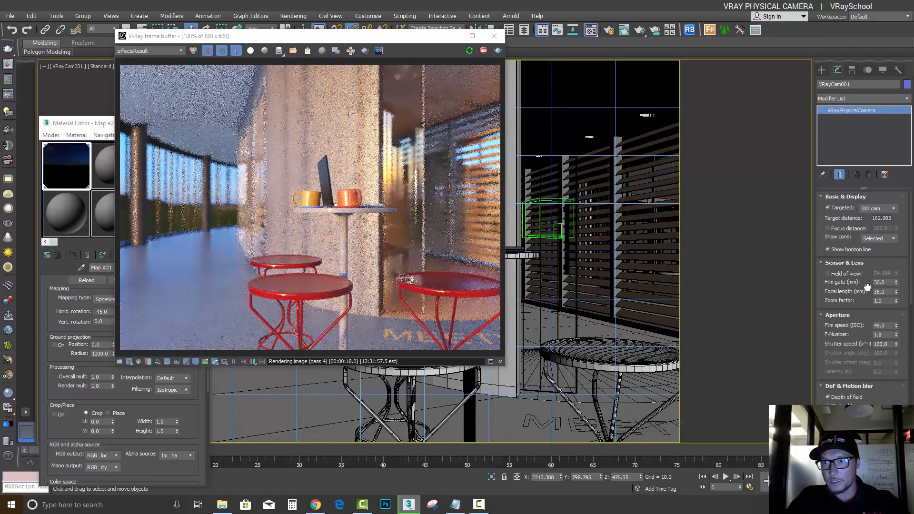
pyautogui.click(884, 333)
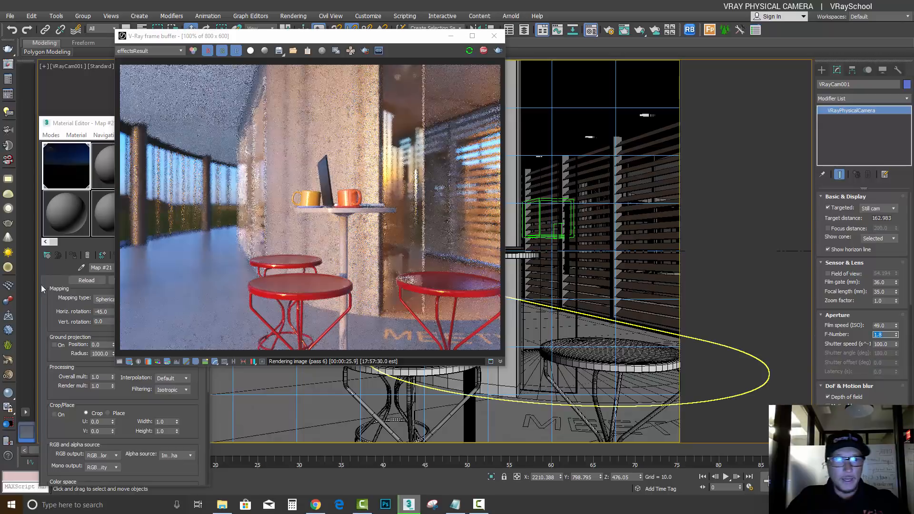
# Close the Material Editor and restart the render of the VRayCam001 view
pyautogui.moveTo(295, 37); pyautogui.dragTo(399, 115)
pyautogui.click(199, 124)
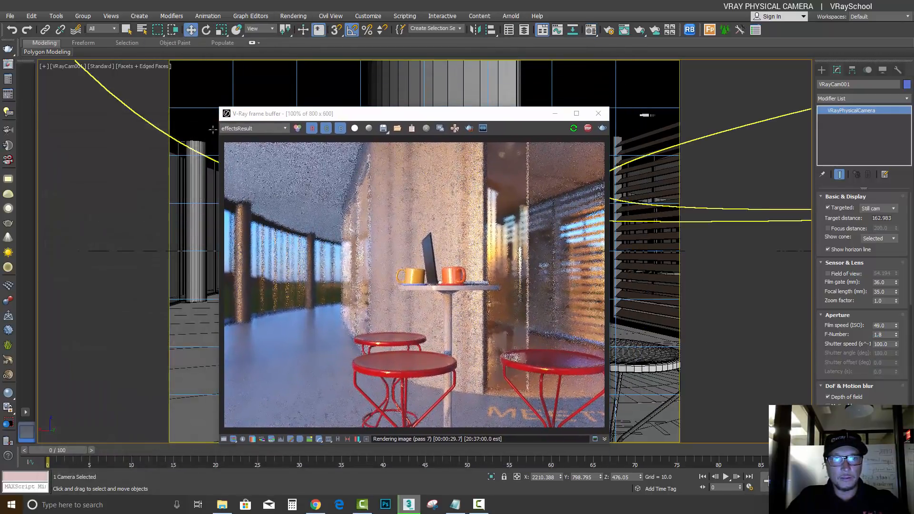
pyautogui.click(608, 30)
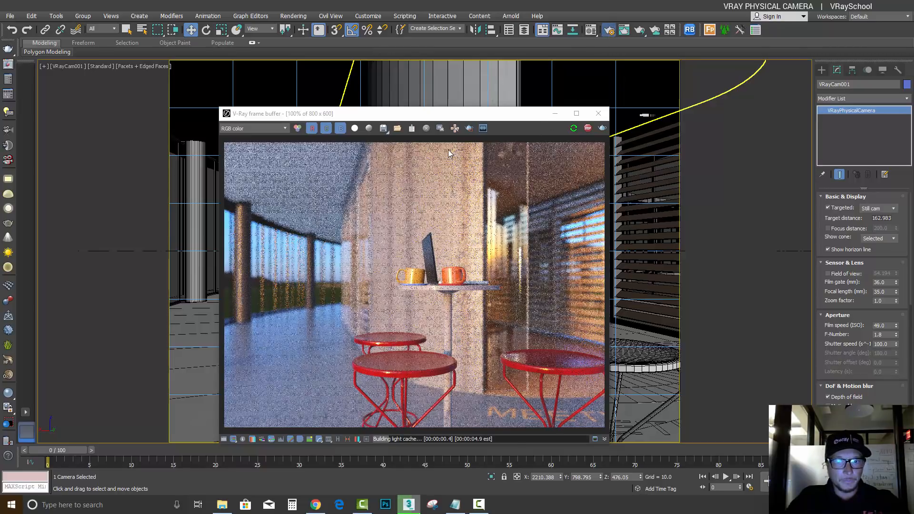
# Stop the render and transfer the computed exposure and white balance from the Render Setup camera settings to the cameras
pyautogui.press('F10')
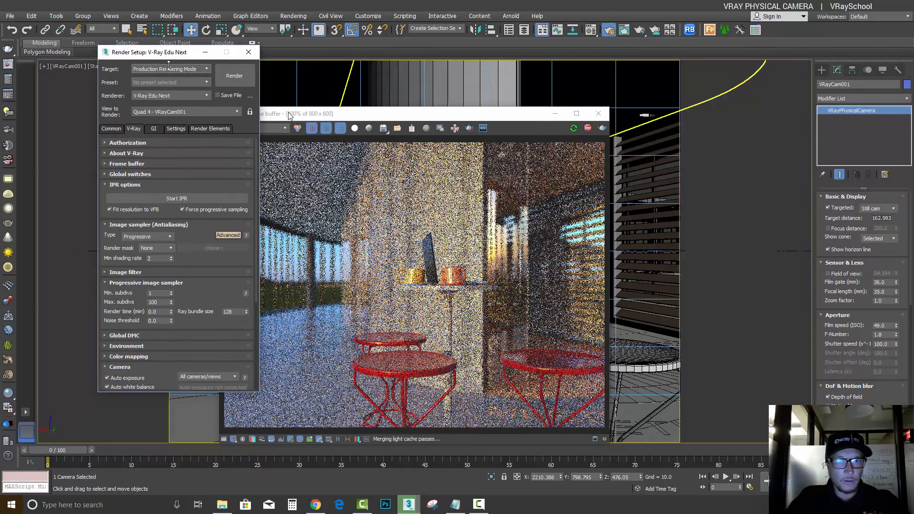
pyautogui.moveTo(183, 53); pyautogui.dragTo(142, 49)
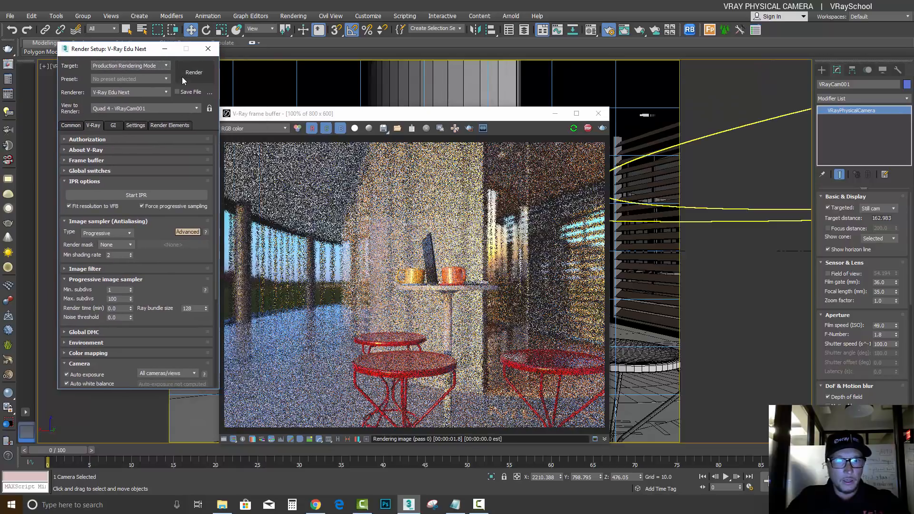
pyautogui.click(588, 129)
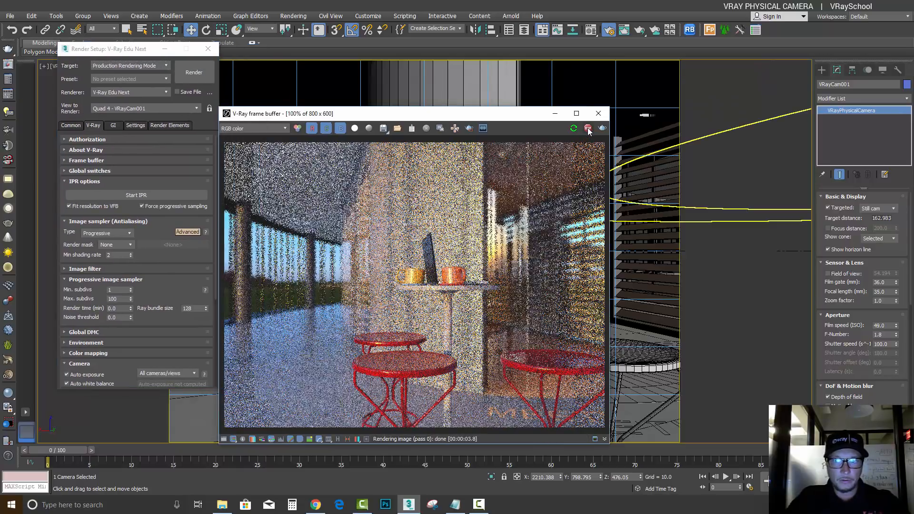
pyautogui.moveTo(165, 228); pyautogui.dragTo(156, 203)
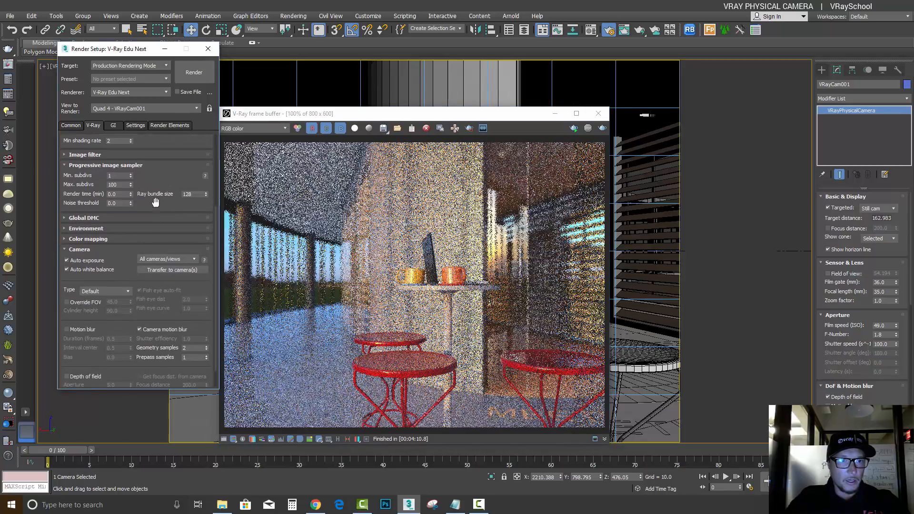
pyautogui.click(162, 270)
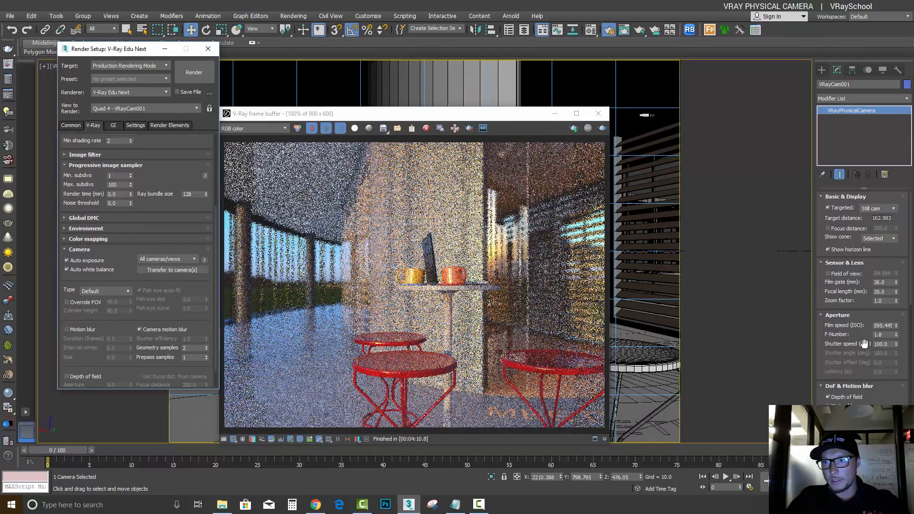
# Review the film speed, F-number and shutter speed of VRayCam001
pyautogui.doubleClick(876, 326)
pyautogui.doubleClick(889, 335)
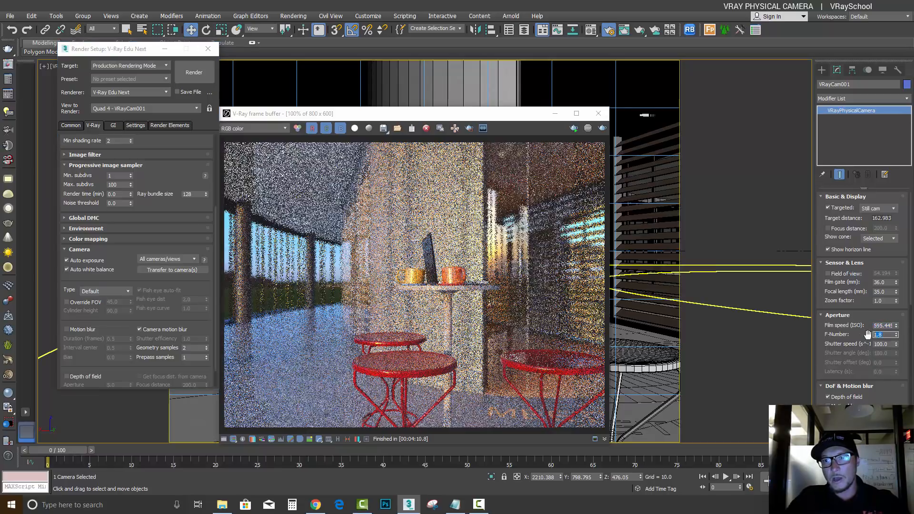
pyautogui.moveTo(889, 345); pyautogui.dragTo(868, 347)
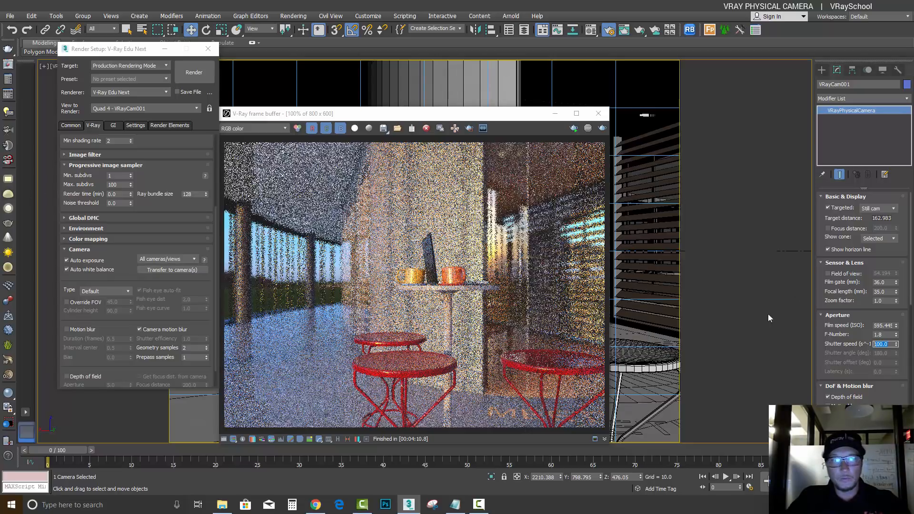
# Disable auto exposure and auto white balance in Render Setup, and turn off depth of field on VRayCam001
pyautogui.click(171, 271)
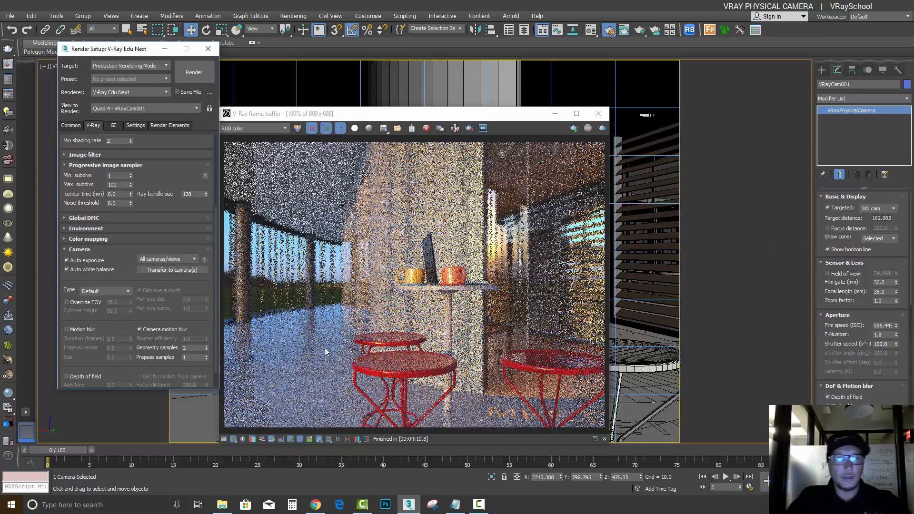
pyautogui.click(67, 269)
pyautogui.click(66, 260)
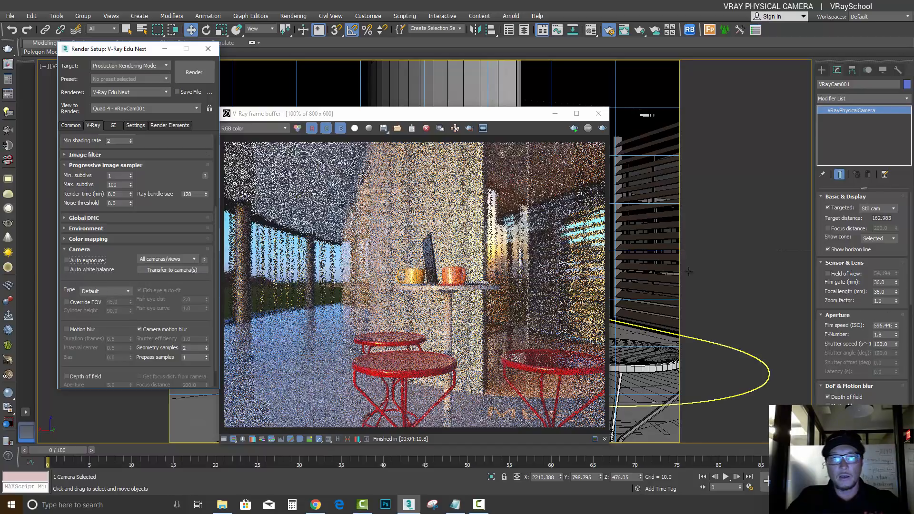
pyautogui.click(843, 398)
# Check the camera's white balance temperature, then restart the render and move the frame buffer aside to clear the viewport
pyautogui.moveTo(877, 403); pyautogui.dragTo(871, 269)
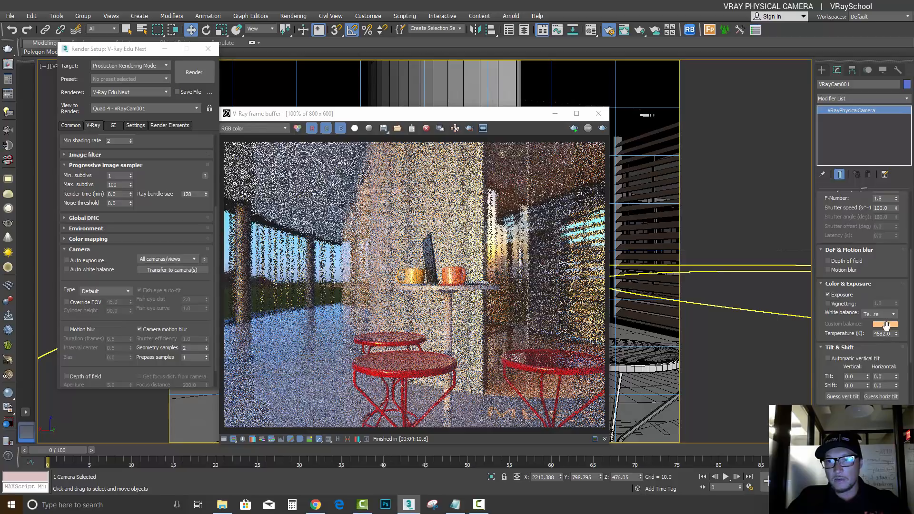
pyautogui.moveTo(890, 334); pyautogui.dragTo(886, 283)
pyautogui.moveTo(516, 116); pyautogui.dragTo(372, 98)
pyautogui.moveTo(293, 96); pyautogui.dragTo(278, 86)
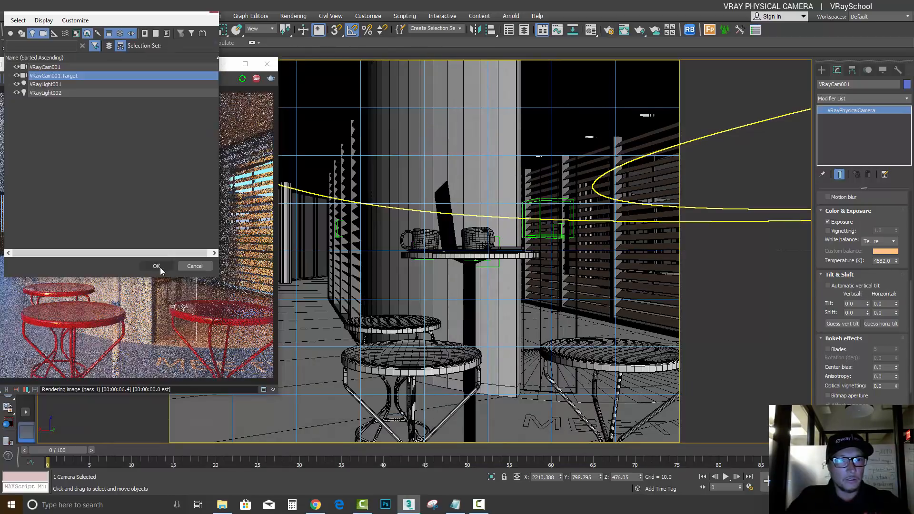
# Close Render Setup and reframe VRayCam001 to look upward from a lower viewpoint, keeping the frame buffer clear of the camera parameters
pyautogui.click(159, 268)
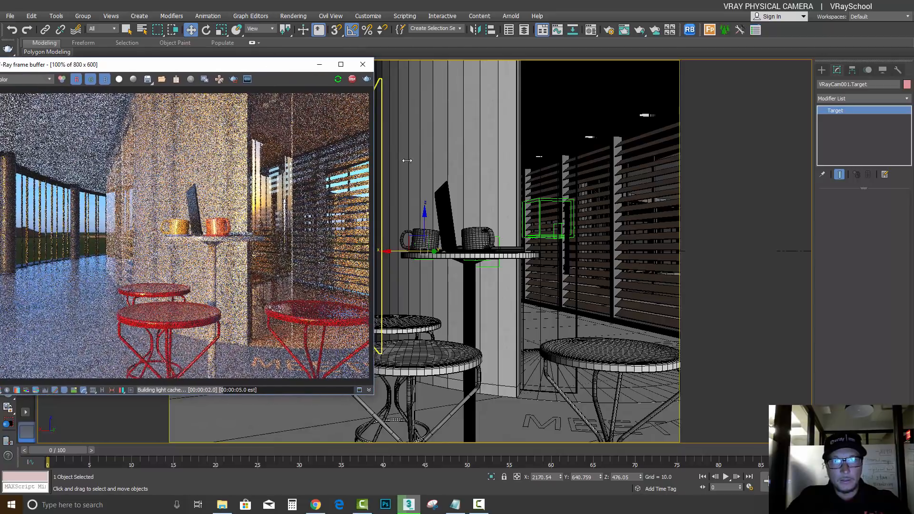
pyautogui.moveTo(422, 222); pyautogui.dragTo(424, 141)
pyautogui.moveTo(560, 305); pyautogui.dragTo(568, 249, button='middle')
pyautogui.moveTo(284, 66); pyautogui.dragTo(401, 58)
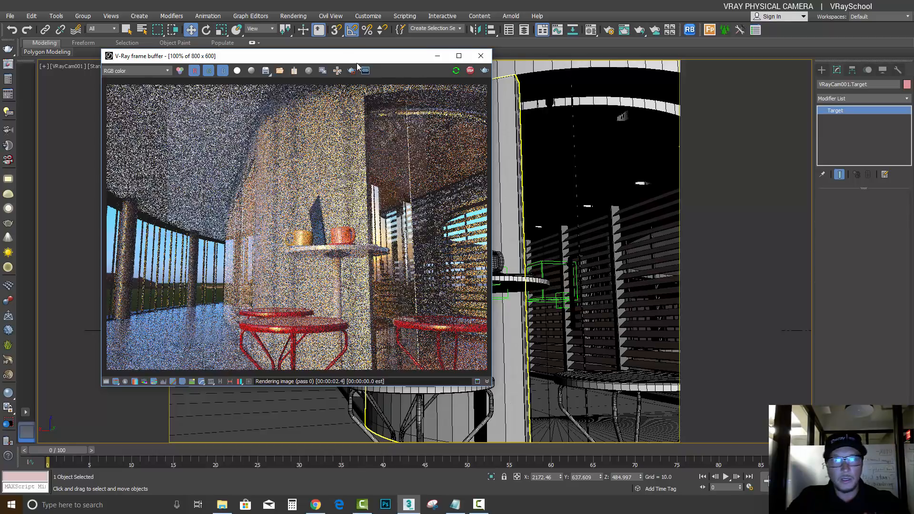
pyautogui.moveTo(350, 56); pyautogui.dragTo(387, 71)
# Select VRayCam001 and try automatic vertical tilt, then switch it back off
pyautogui.click(67, 66)
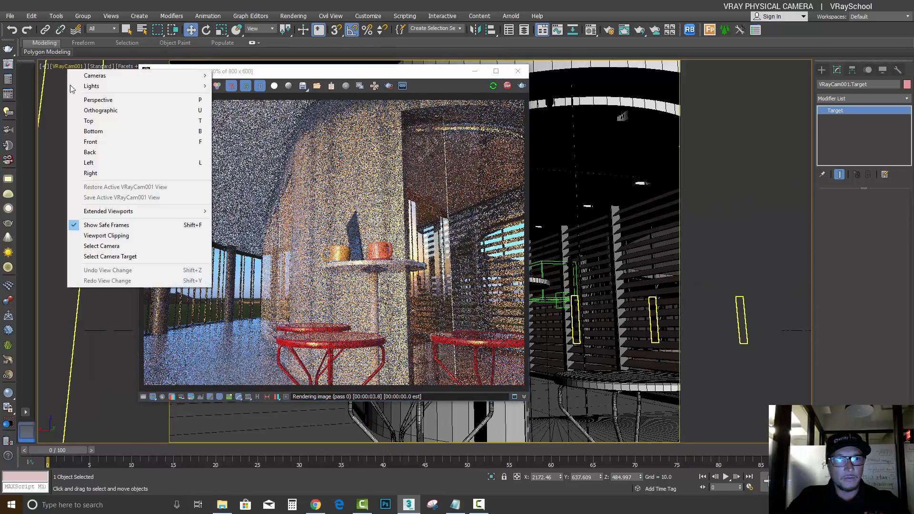
pyautogui.click(101, 246)
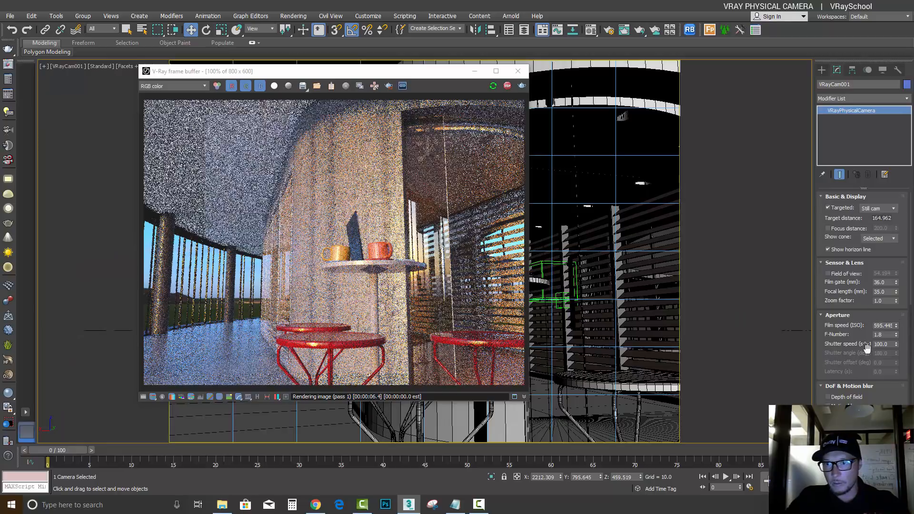
pyautogui.scroll(-5, 857, 310)
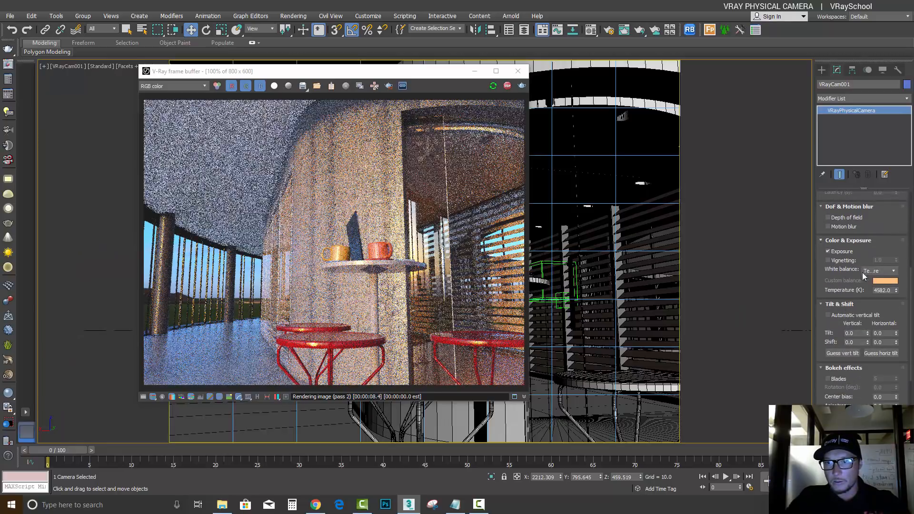
pyautogui.click(828, 316)
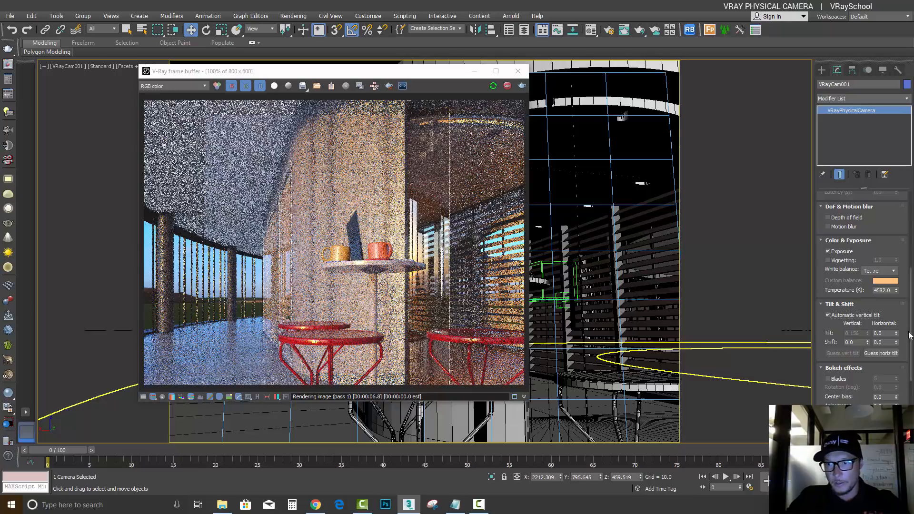
pyautogui.click(828, 314)
# Set the camera's vertical tilt to 0.106, vertical shift to 0.21, horizontal shift to -0.06 and horizontal tilt to 0.22
pyautogui.moveTo(867, 334); pyautogui.dragTo(871, 336)
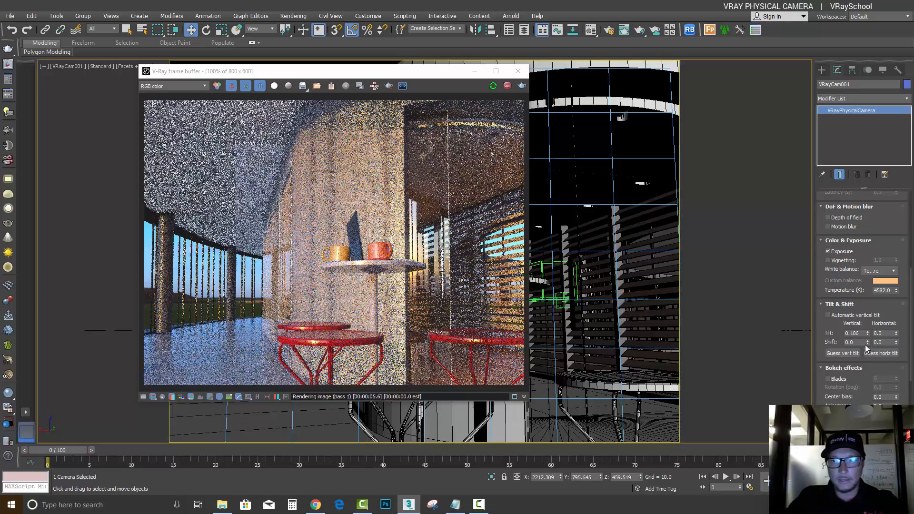
pyautogui.moveTo(868, 339); pyautogui.dragTo(870, 344)
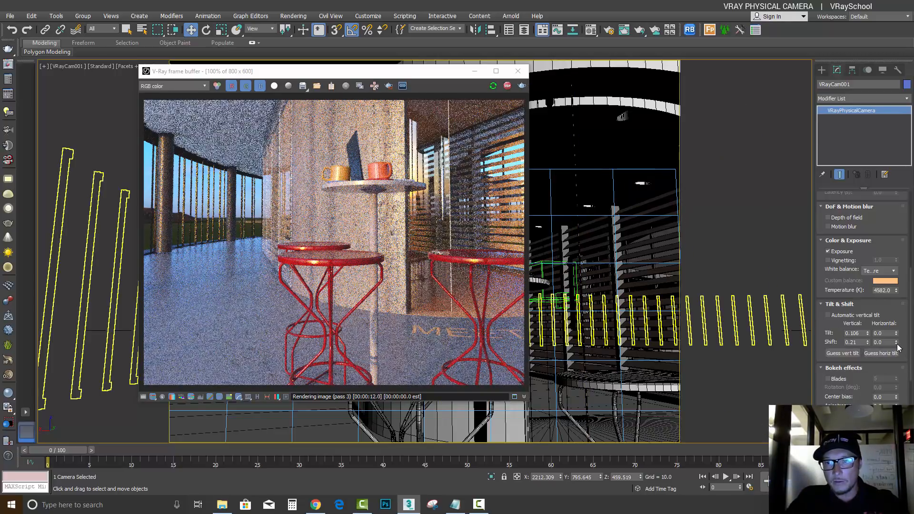
pyautogui.moveTo(898, 344); pyautogui.dragTo(897, 341)
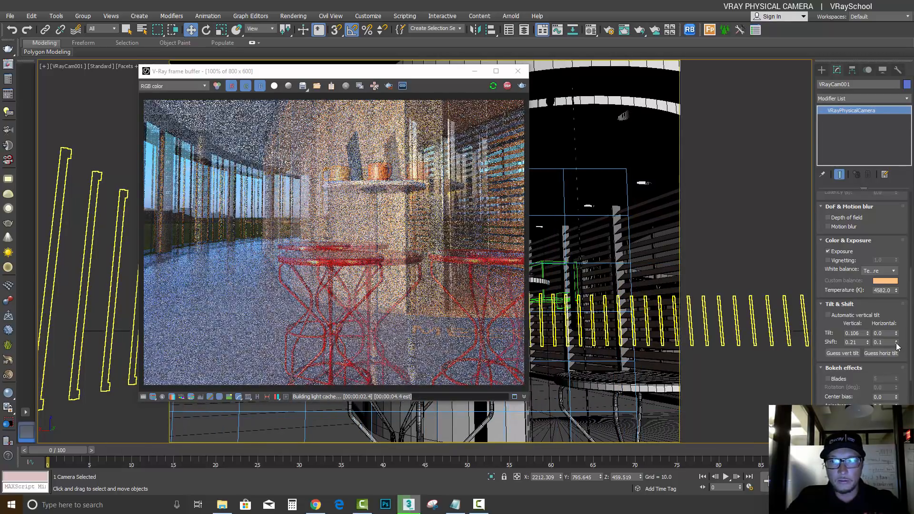
pyautogui.moveTo(898, 343); pyautogui.dragTo(911, 378)
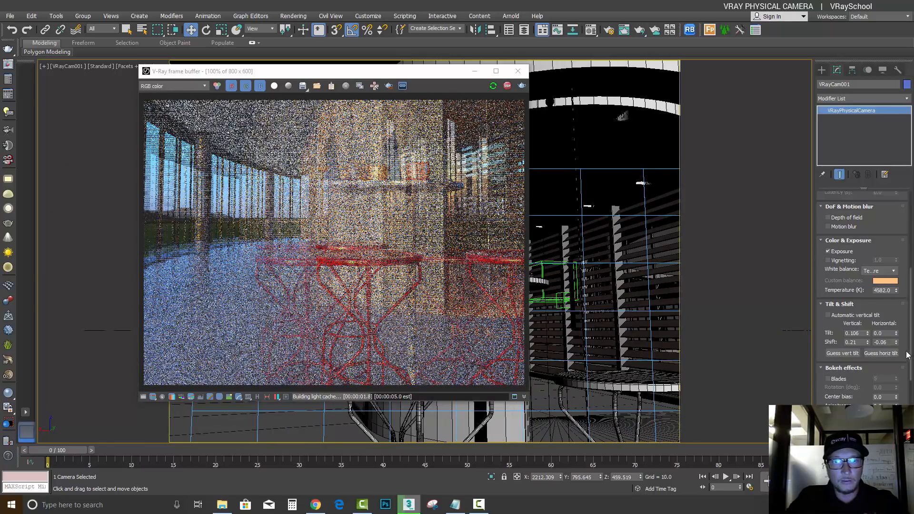
pyautogui.moveTo(898, 335); pyautogui.dragTo(899, 322)
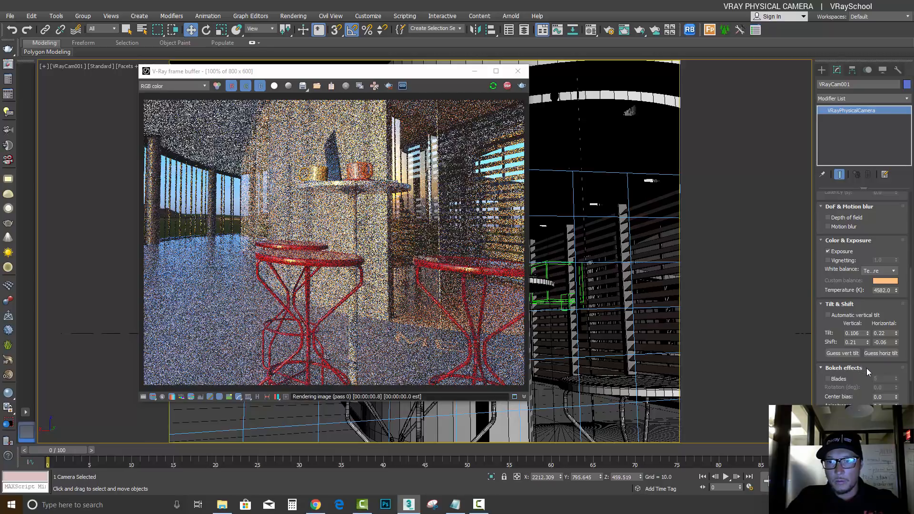
# Enable Blades in the Bokeh effects of VRayCam001
pyautogui.moveTo(862, 369); pyautogui.dragTo(839, 262)
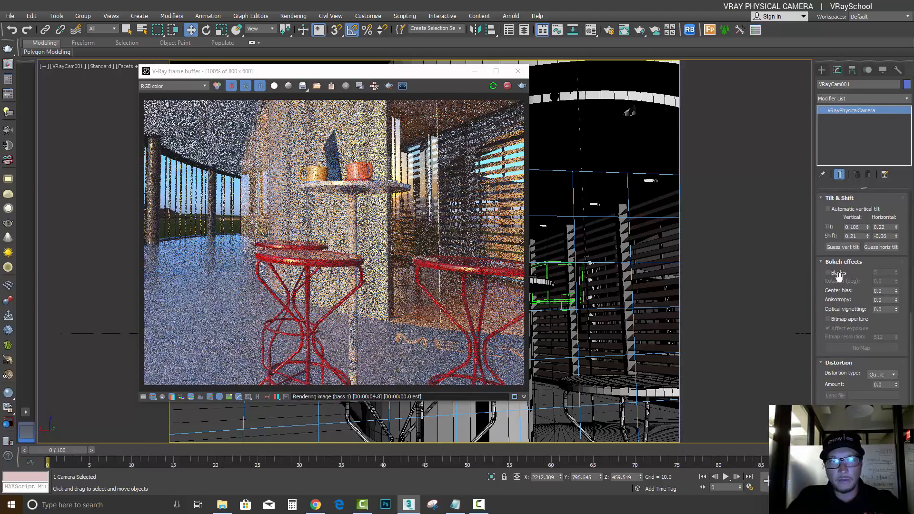
pyautogui.click(831, 274)
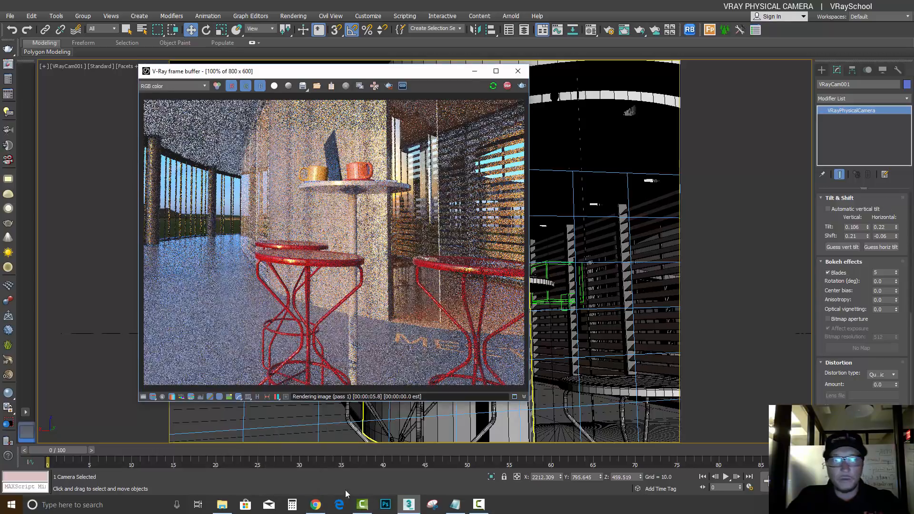
# Switch to Chrome, search Google Images for "bokeh effect" and open the candle lights example
pyautogui.click(316, 505)
pyautogui.write('b')
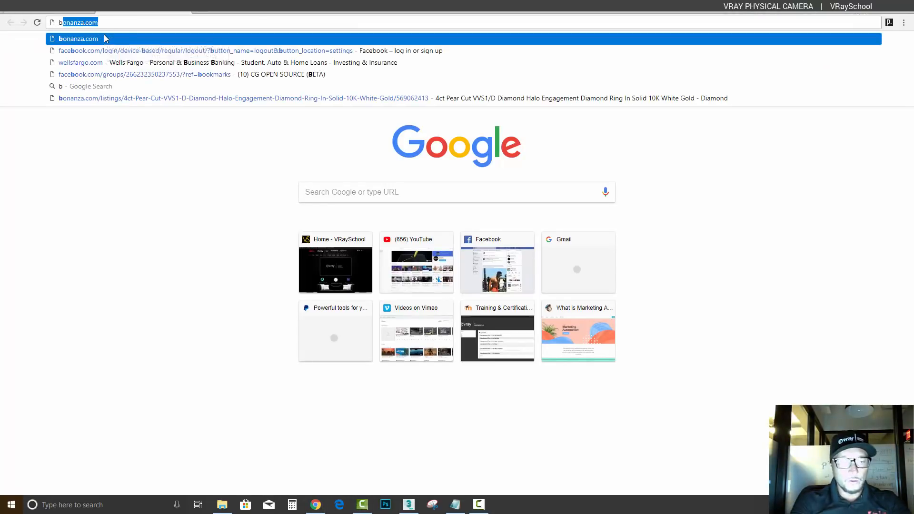
pyautogui.write('okeh effect')
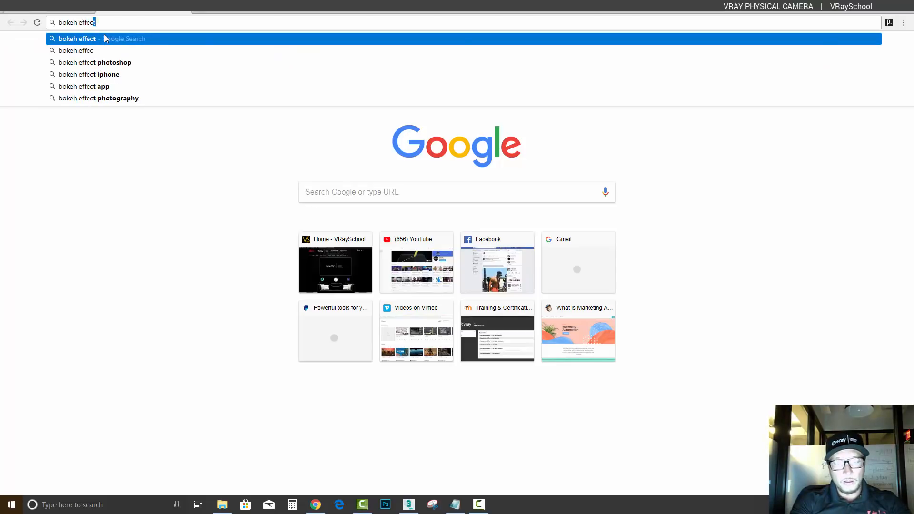
pyautogui.press('Return')
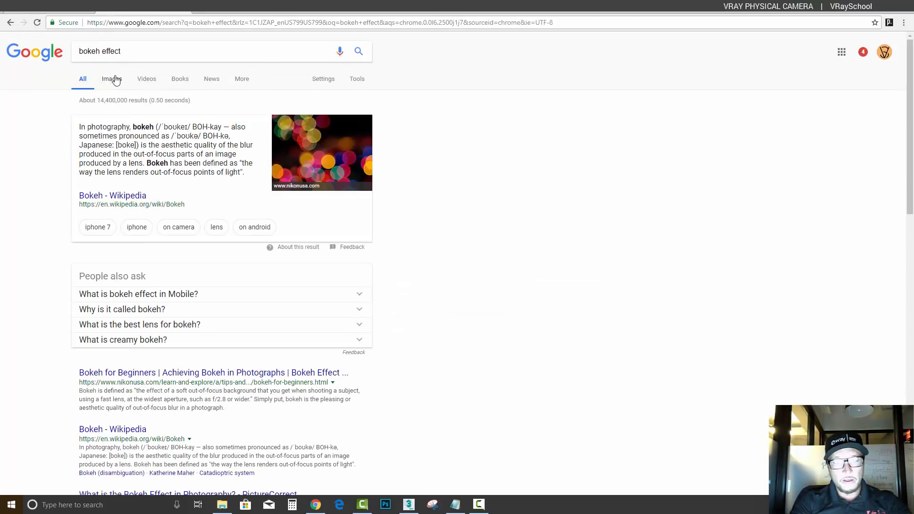
pyautogui.click(112, 79)
pyautogui.scroll(-4, 588, 312)
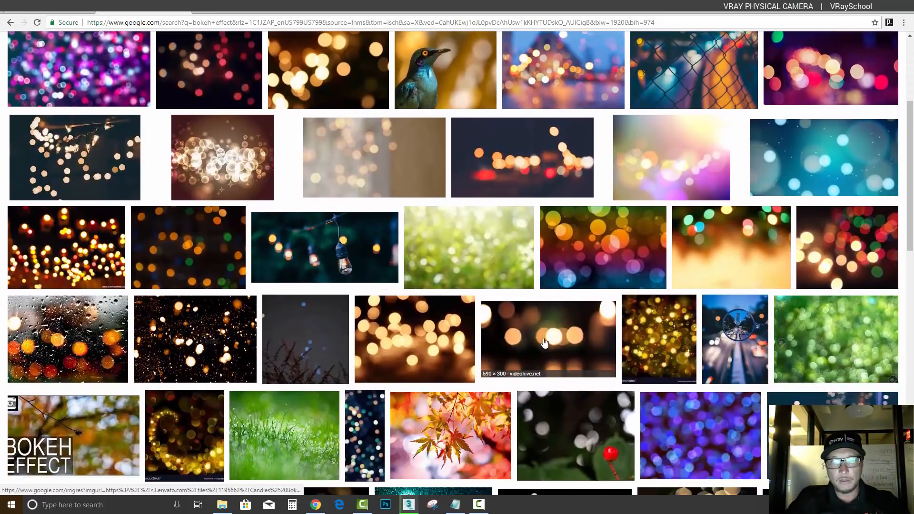
pyautogui.click(545, 343)
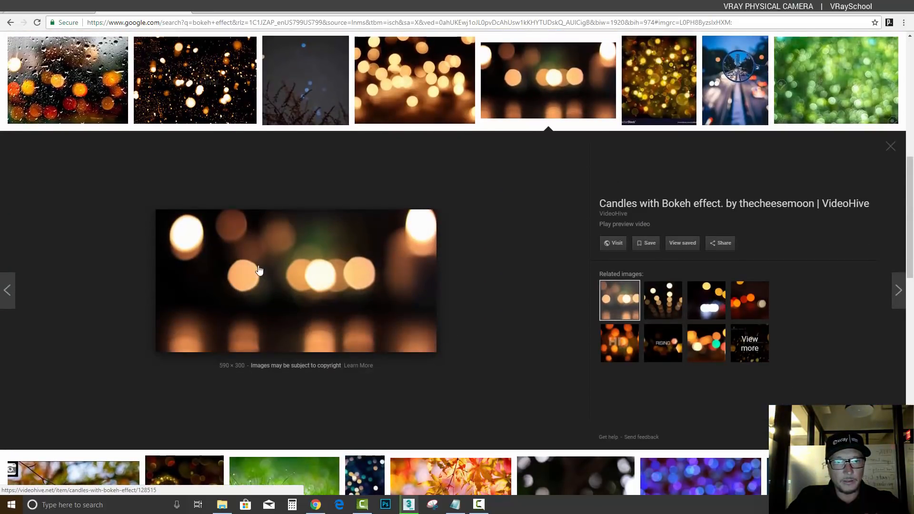
# Return to 3ds Max, raise the bokeh blade count to 7, and turn Blades off
pyautogui.click(408, 505)
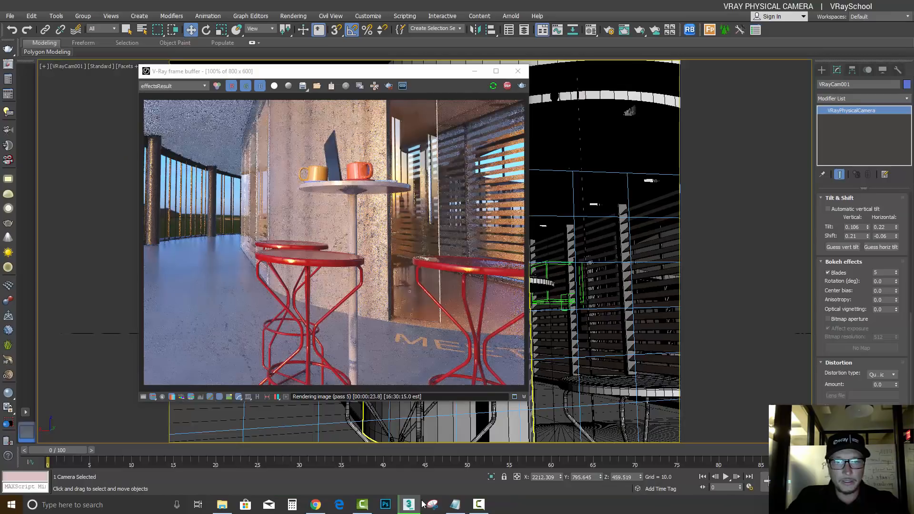
pyautogui.click(895, 270)
pyautogui.click(896, 271)
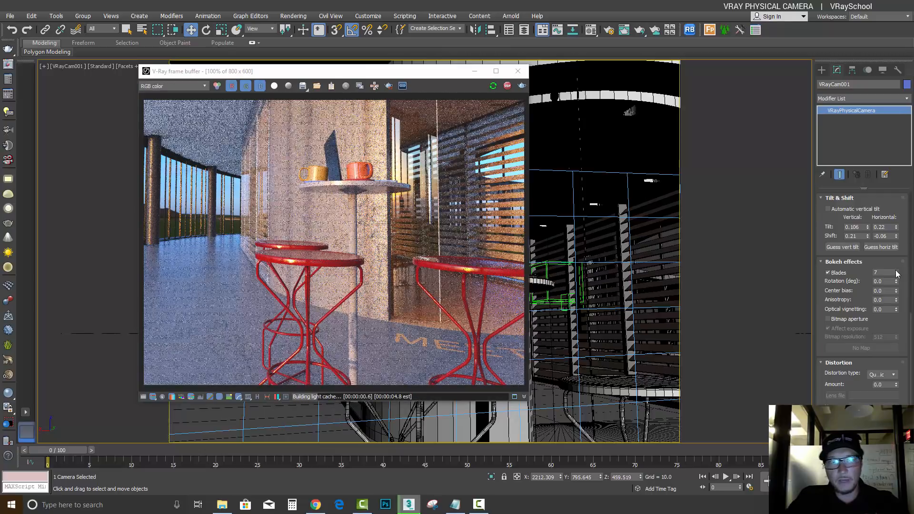
pyautogui.click(839, 273)
# Review the distortion types, keep Quadratic, and set the camera's distortion amount to 0.64
pyautogui.scroll(-2, 855, 303)
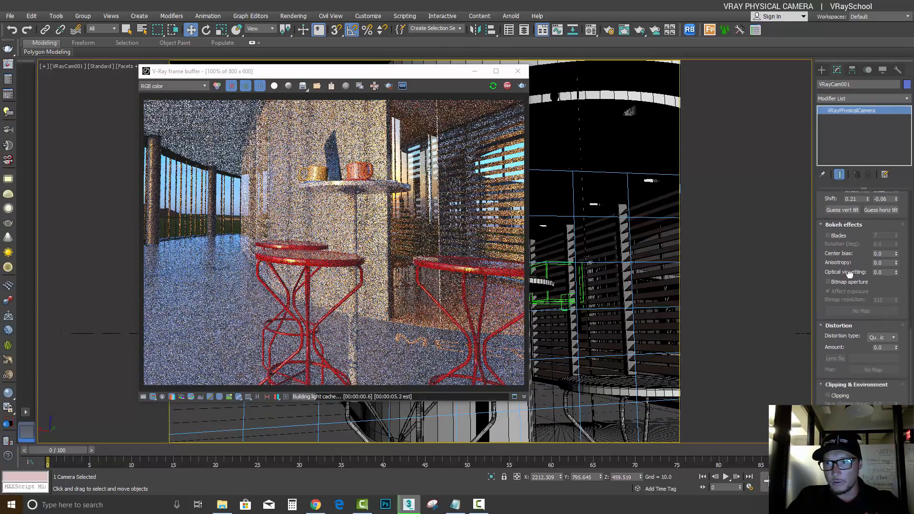
pyautogui.click(894, 337)
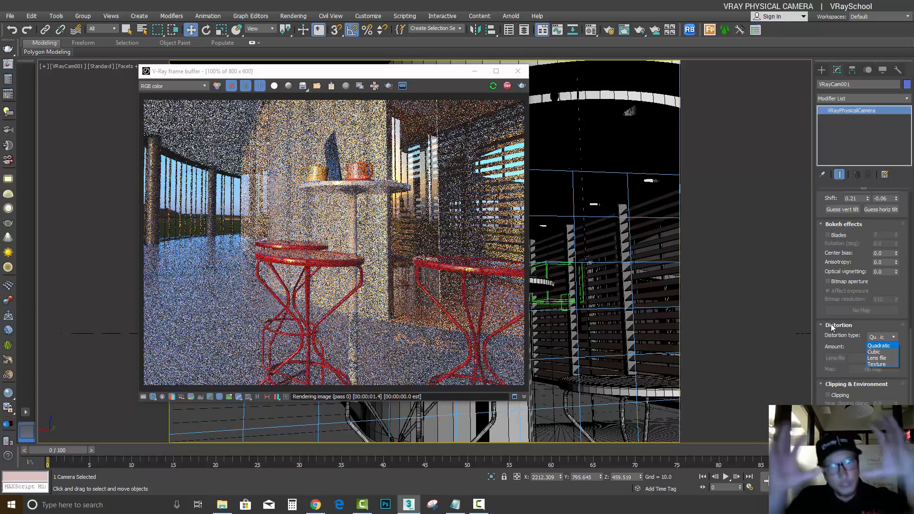
pyautogui.click(851, 347)
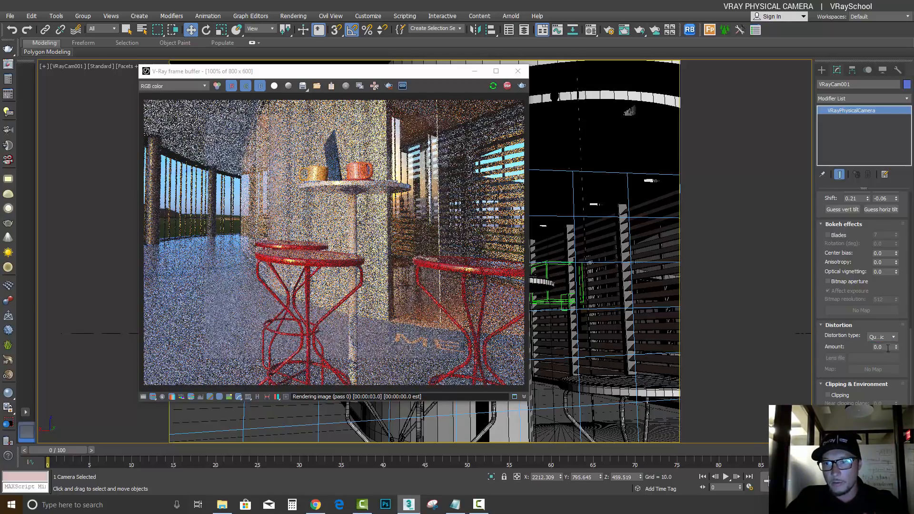
pyautogui.moveTo(897, 348); pyautogui.dragTo(897, 317)
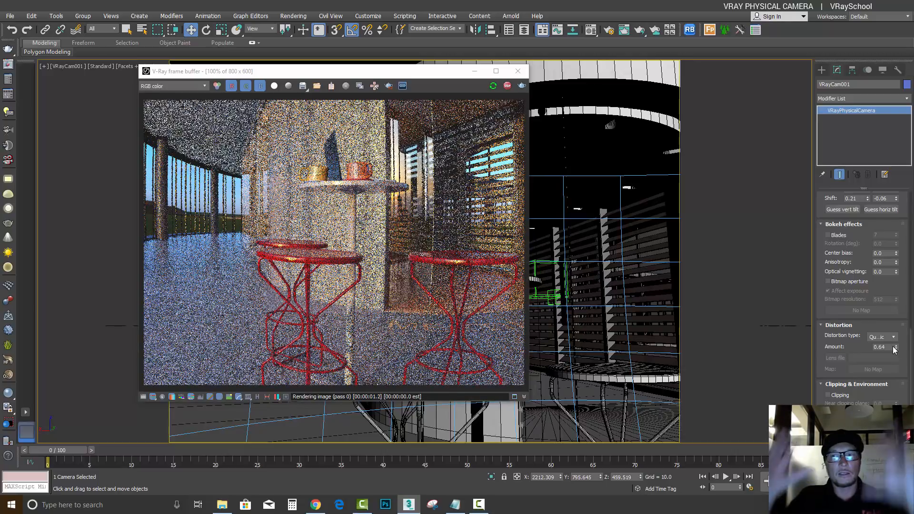
# Have the camera guess its horizontal tilt and its vertical tilt
pyautogui.scroll(5, 897, 316)
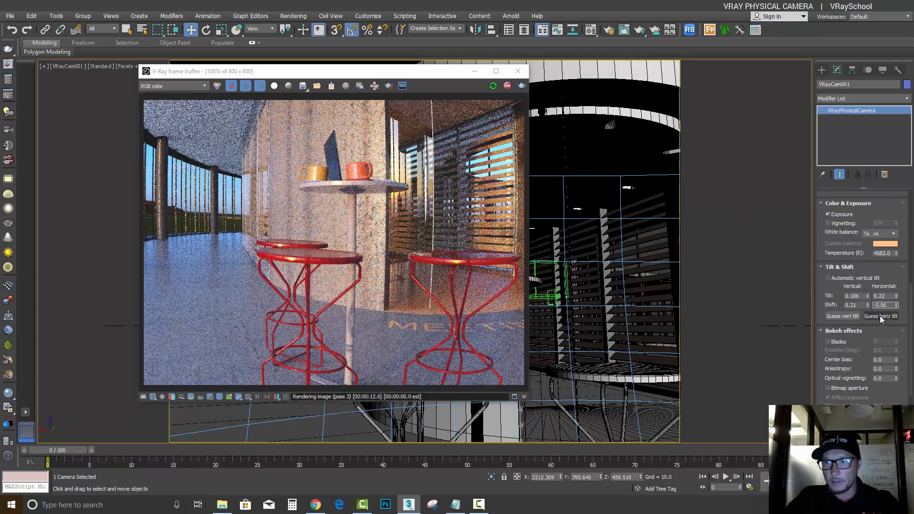
pyautogui.click(879, 315)
pyautogui.click(844, 313)
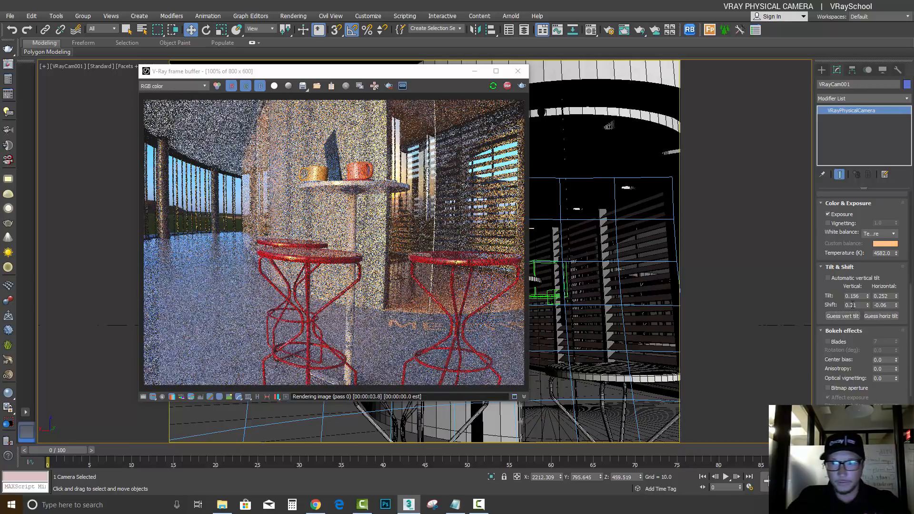
# Reset the camera's vertical and horizontal tilt and its vertical and horizontal shift to 0
pyautogui.moveTo(860, 296); pyautogui.dragTo(825, 296)
pyautogui.write('0')
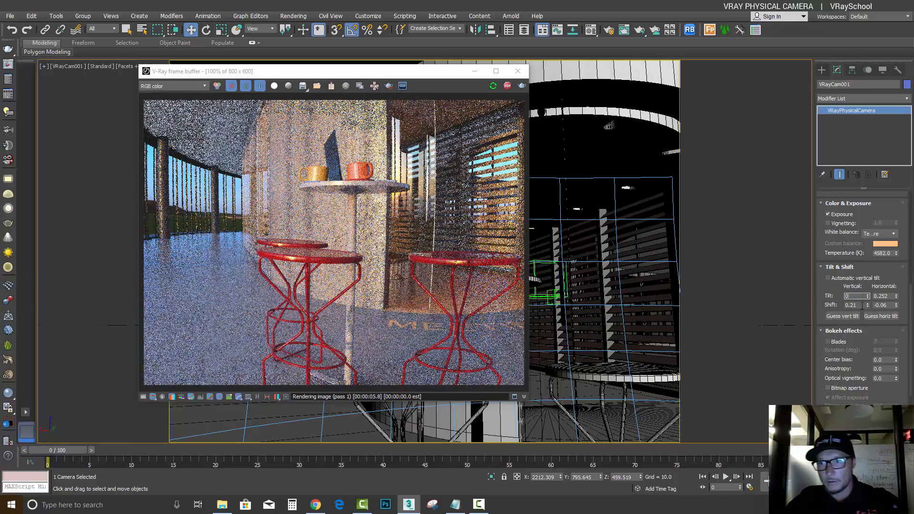
pyautogui.press('Tab')
pyautogui.write('0')
pyautogui.press('Return')
pyautogui.press('Tab')
pyautogui.write('0')
pyautogui.press('Tab')
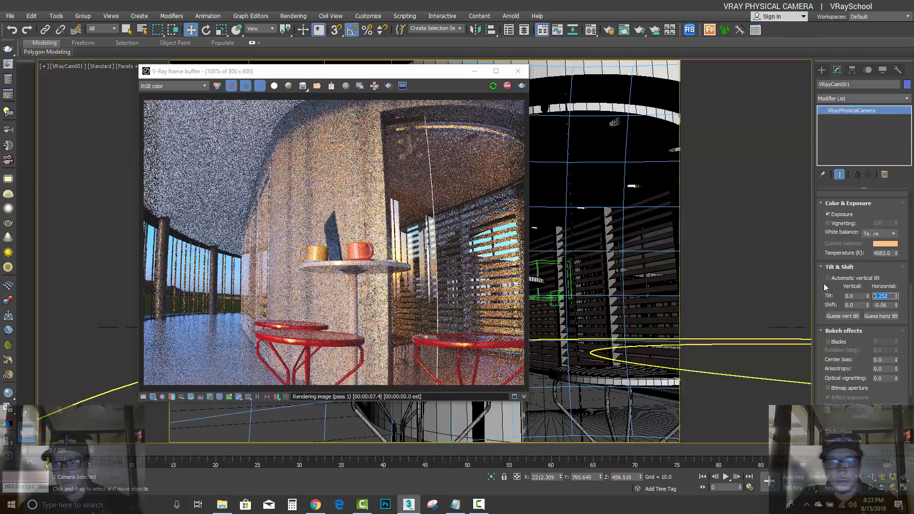
pyautogui.write('0')
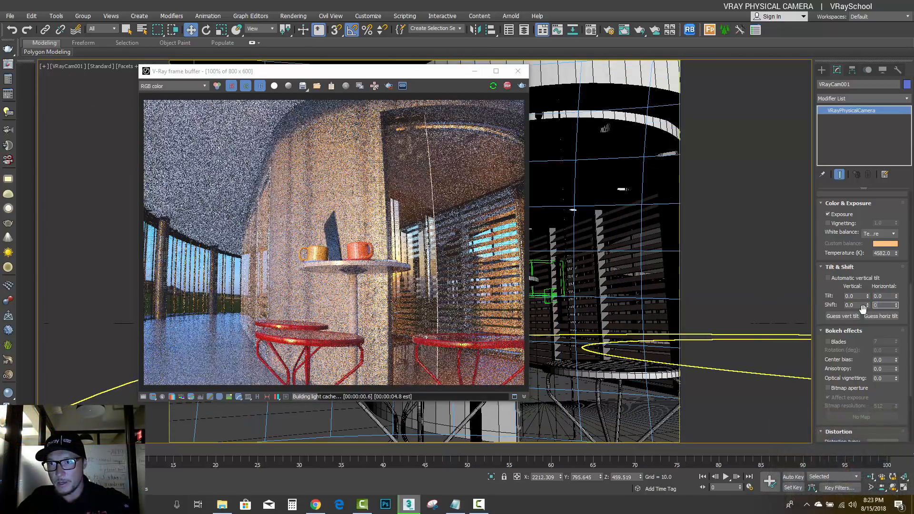
pyautogui.press('Return')
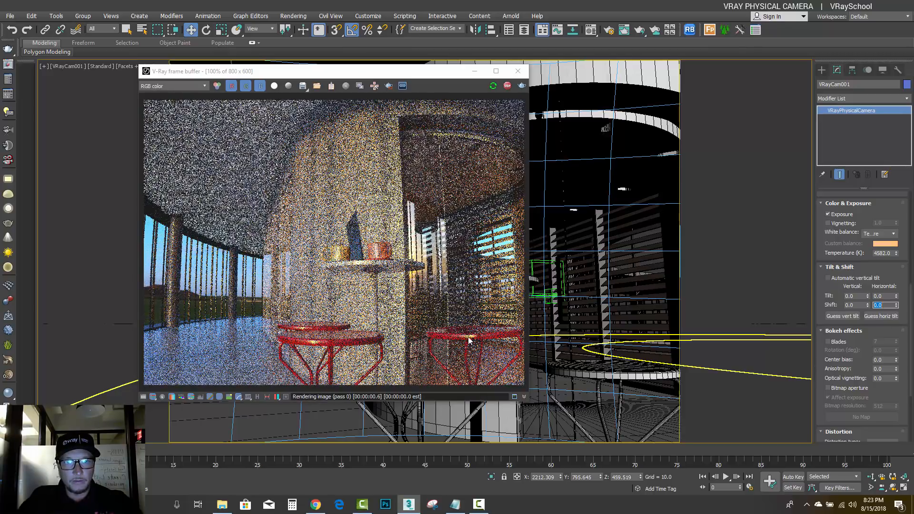
# Pan the camera view to reframe the table and stools, and lower the quadratic distortion amount to -1.21
pyautogui.moveTo(892, 394); pyautogui.dragTo(903, 259)
pyautogui.moveTo(897, 352); pyautogui.dragTo(900, 397)
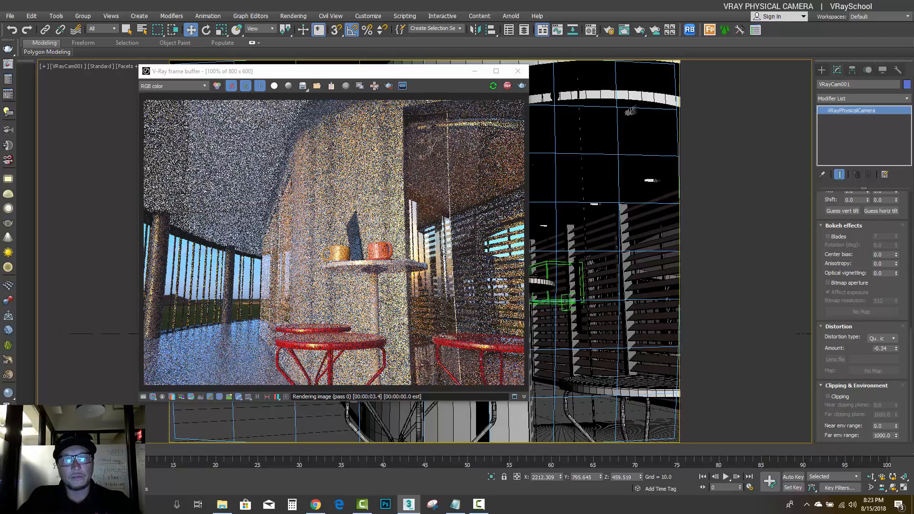
pyautogui.click(882, 487)
pyautogui.moveTo(569, 328); pyautogui.dragTo(599, 304)
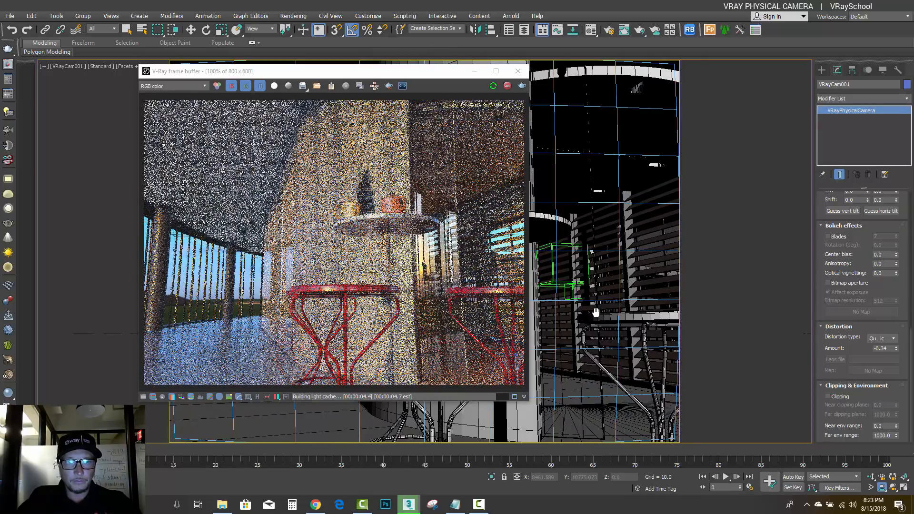
pyautogui.moveTo(895, 348); pyautogui.dragTo(898, 391)
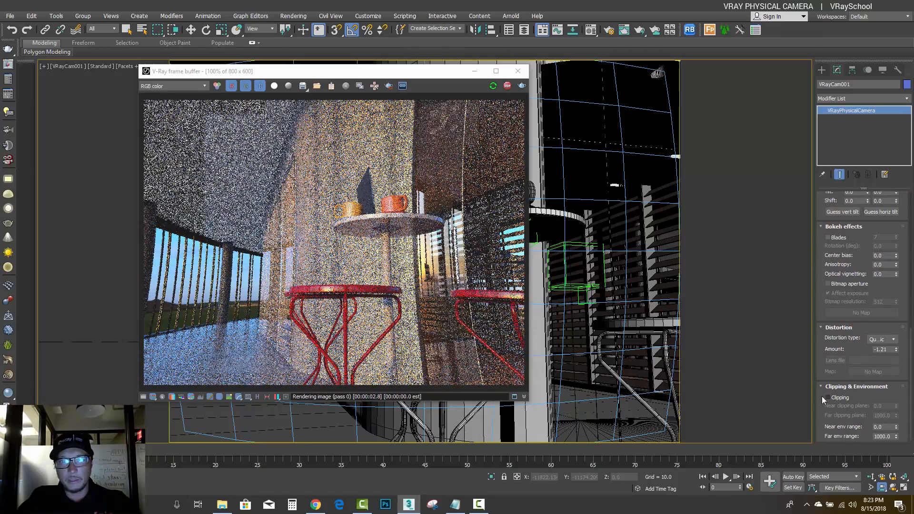
# Move the frame buffer aside and dolly the camera backward until the foreground column blocks the table and stools
pyautogui.moveTo(447, 74); pyautogui.dragTo(294, 68)
pyautogui.click(870, 476)
pyautogui.moveTo(481, 268); pyautogui.dragTo(490, 333)
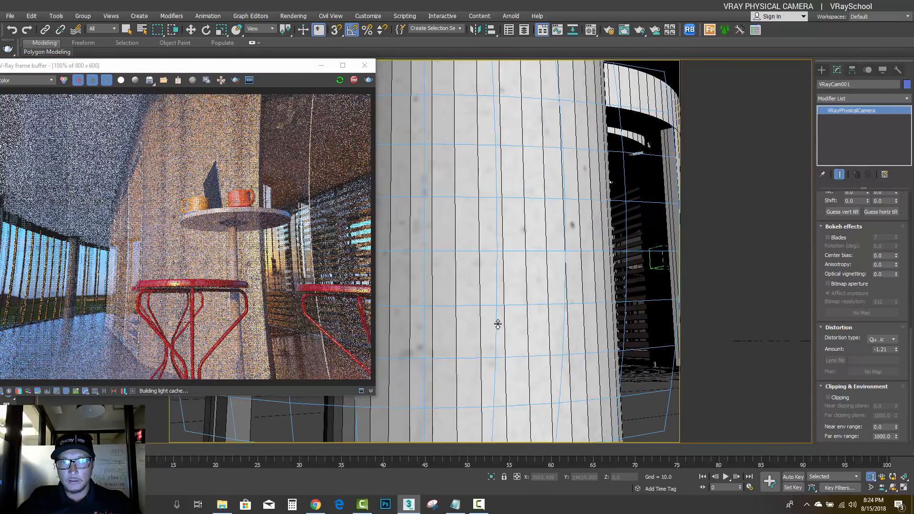
# Enable clipping on the camera and set the near clipping plane to 173.92 to cut through the foreground column
pyautogui.click(829, 398)
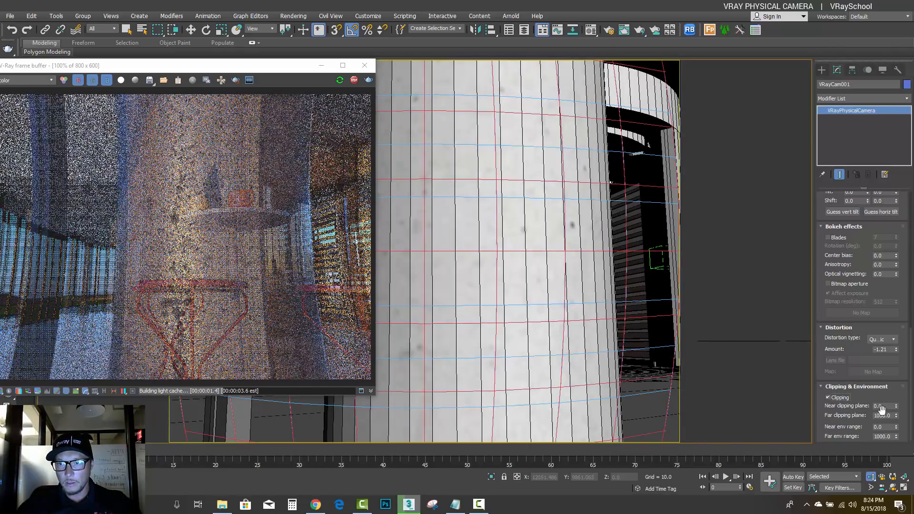
pyautogui.moveTo(884, 394); pyautogui.dragTo(143, 439)
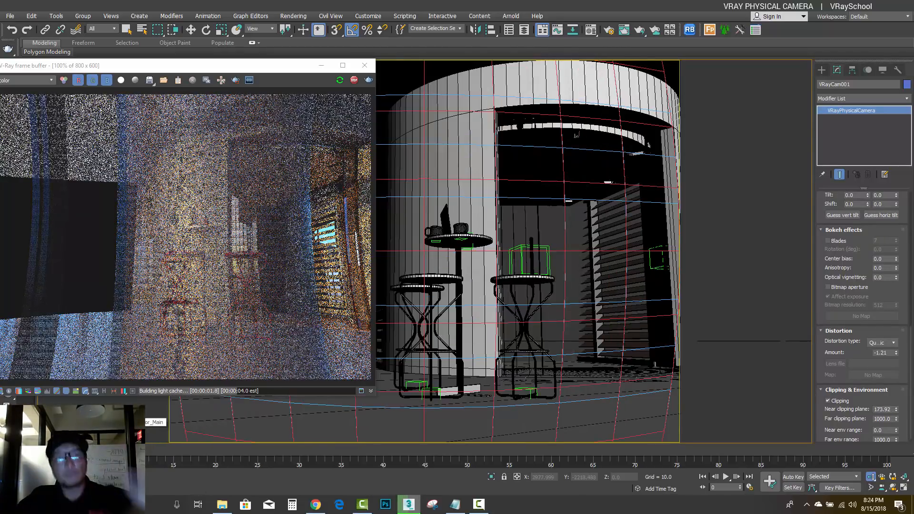
pyautogui.moveTo(247, 66); pyautogui.dragTo(414, 83)
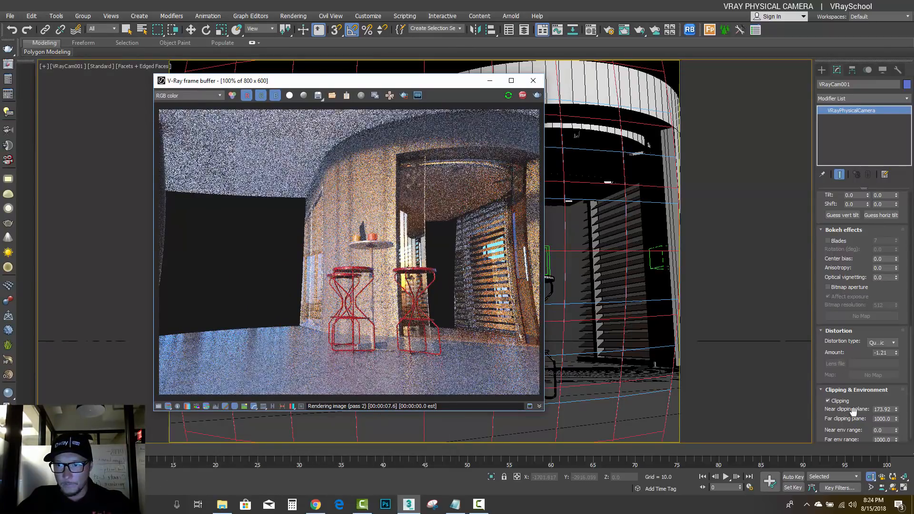
# Raise the camera's far clipping plane to 999999 to include the distant geometry
pyautogui.moveTo(872, 403); pyautogui.dragTo(43, 388)
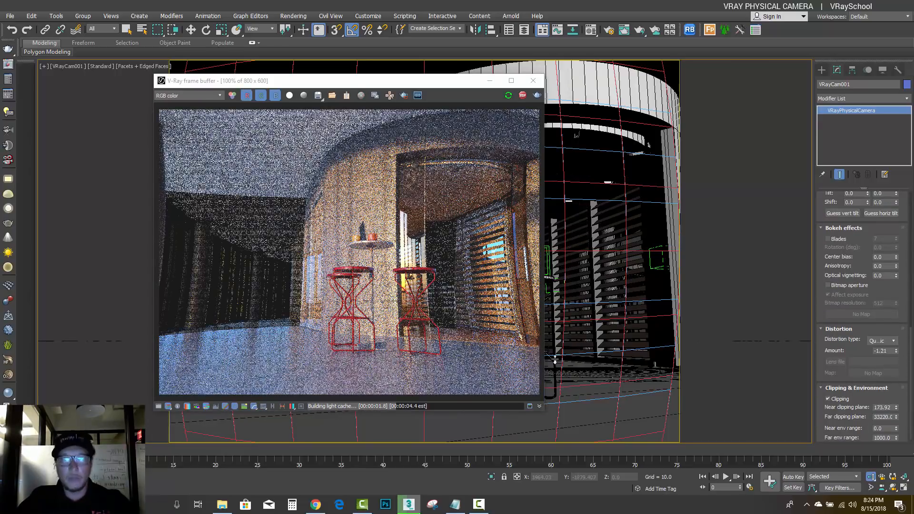
pyautogui.moveTo(896, 417); pyautogui.dragTo(2, 329)
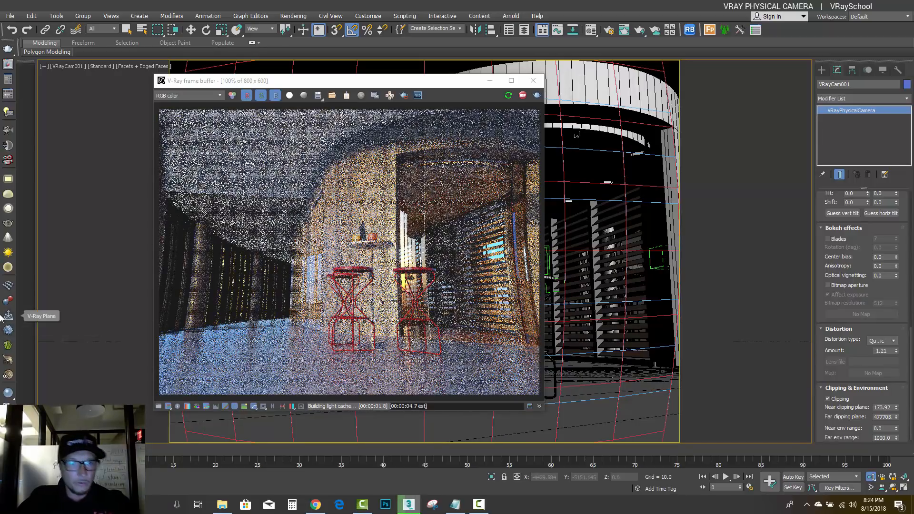
pyautogui.moveTo(897, 417); pyautogui.dragTo(179, 285)
# Set the camera's near environment range to 2.5
pyautogui.scroll(-1, 847, 375)
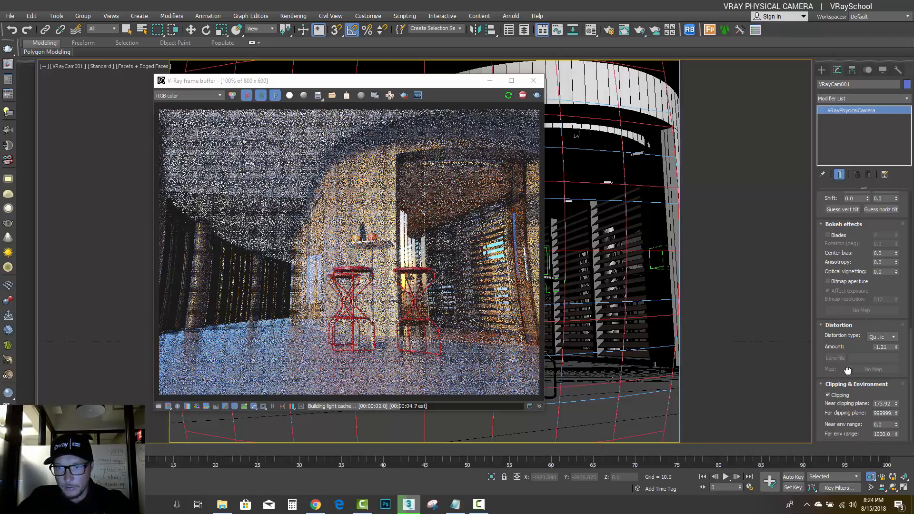
pyautogui.moveTo(896, 425); pyautogui.dragTo(901, 408)
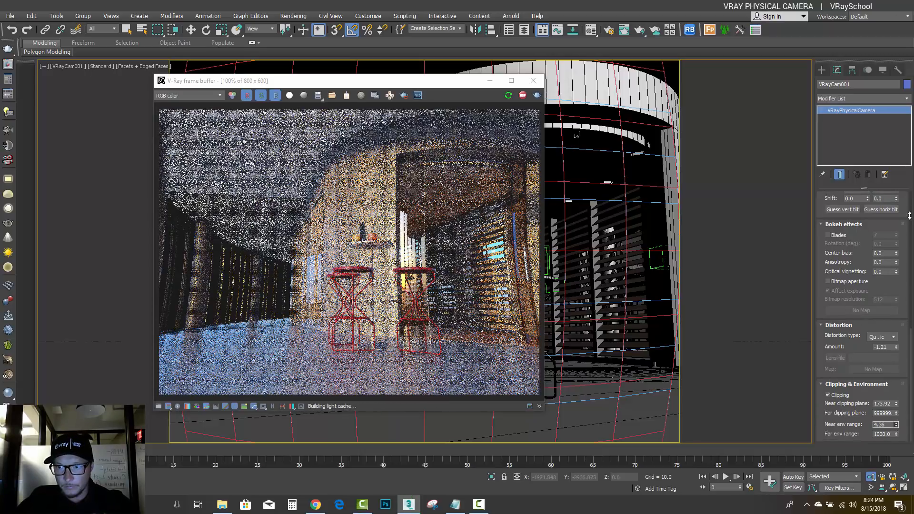
pyautogui.write('2.5')
pyautogui.press('Return')
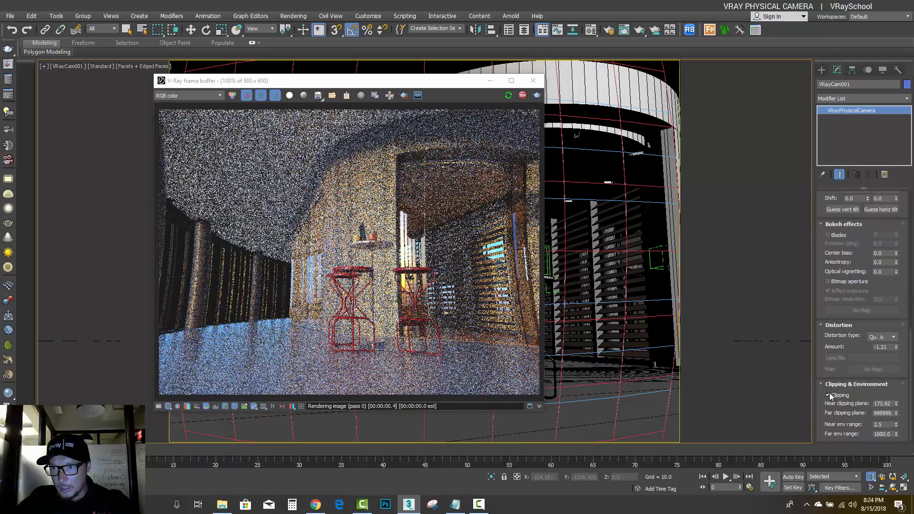
# Review the camera's distortion types, then its bokeh, tilt and shift, exposure, aperture, lens and basic display settings
pyautogui.click(886, 337)
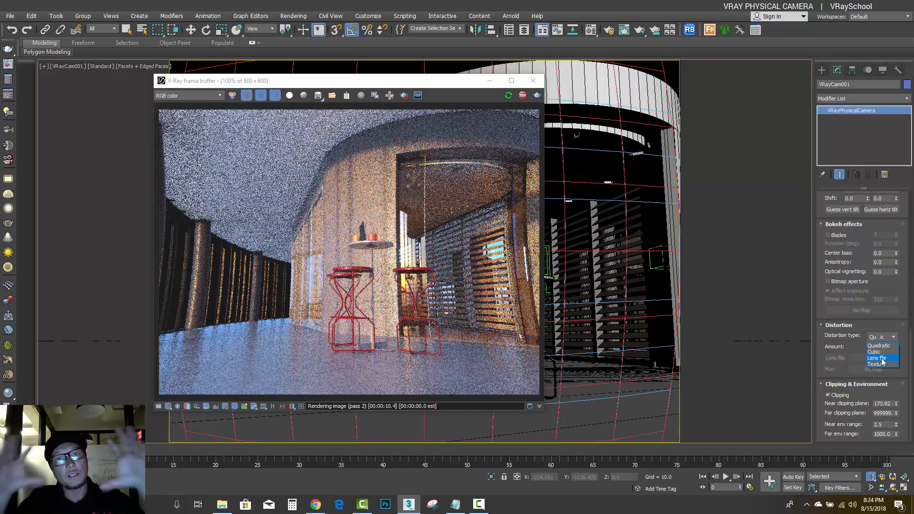
pyautogui.click(886, 284)
pyautogui.moveTo(888, 284); pyautogui.dragTo(842, 306)
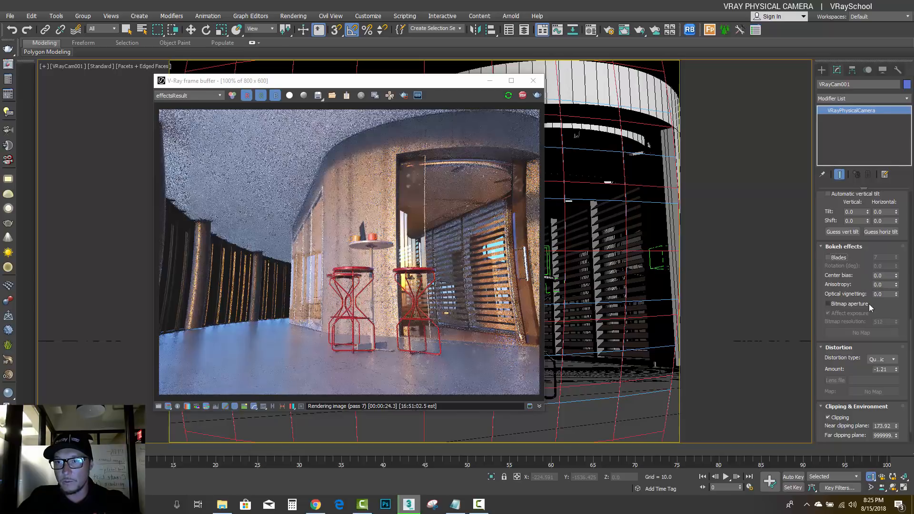
pyautogui.moveTo(885, 306); pyautogui.dragTo(879, 384)
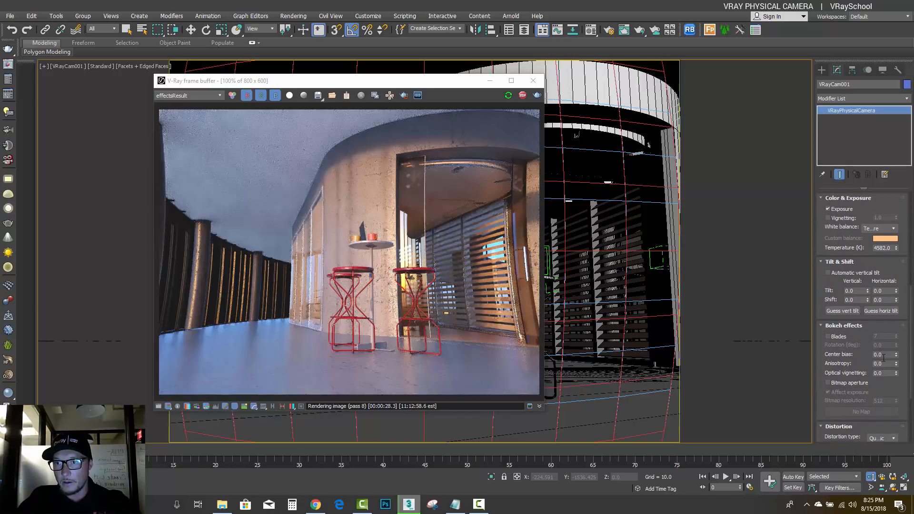
pyautogui.moveTo(876, 262); pyautogui.dragTo(862, 499)
pyautogui.moveTo(885, 379); pyautogui.dragTo(884, 376)
pyautogui.moveTo(885, 245); pyautogui.dragTo(890, 323)
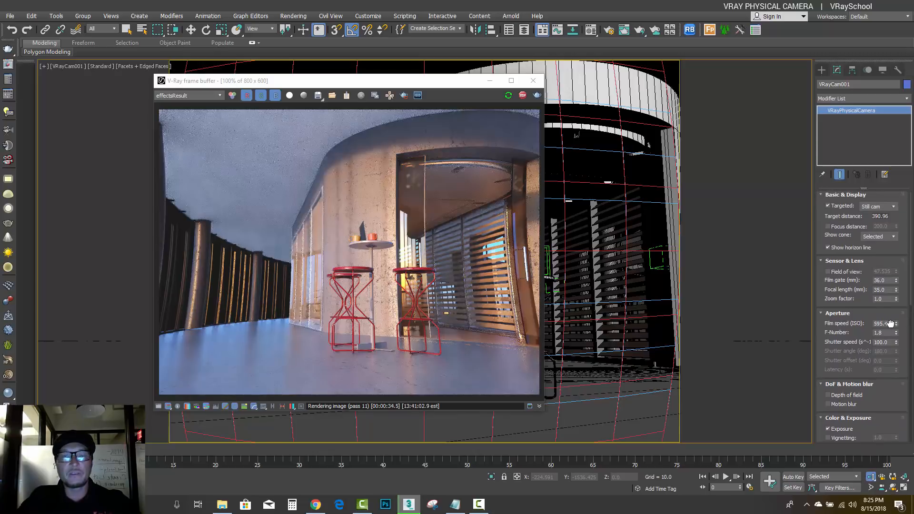